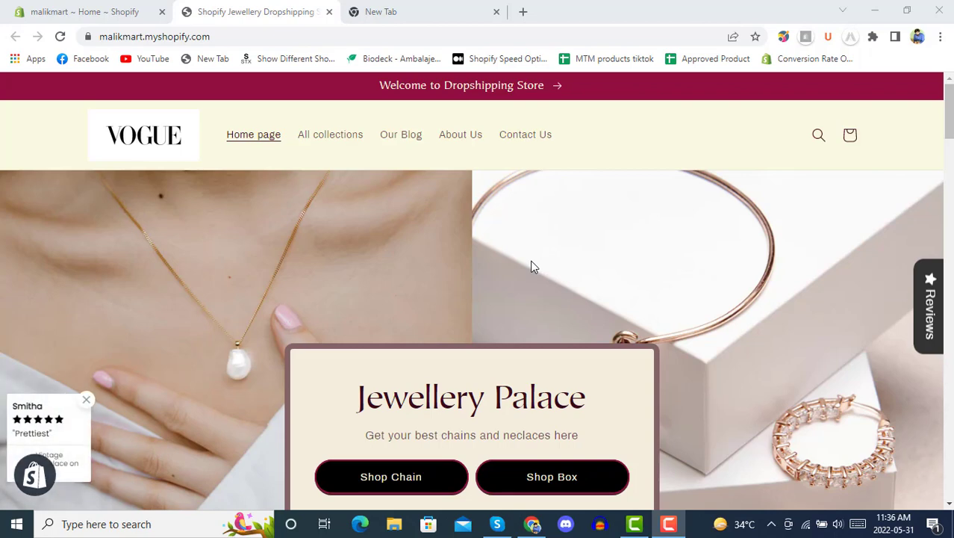
# Step: Return to the Shopify admin and go to the store's installed apps page
pyautogui.scroll(-6, 532, 267)
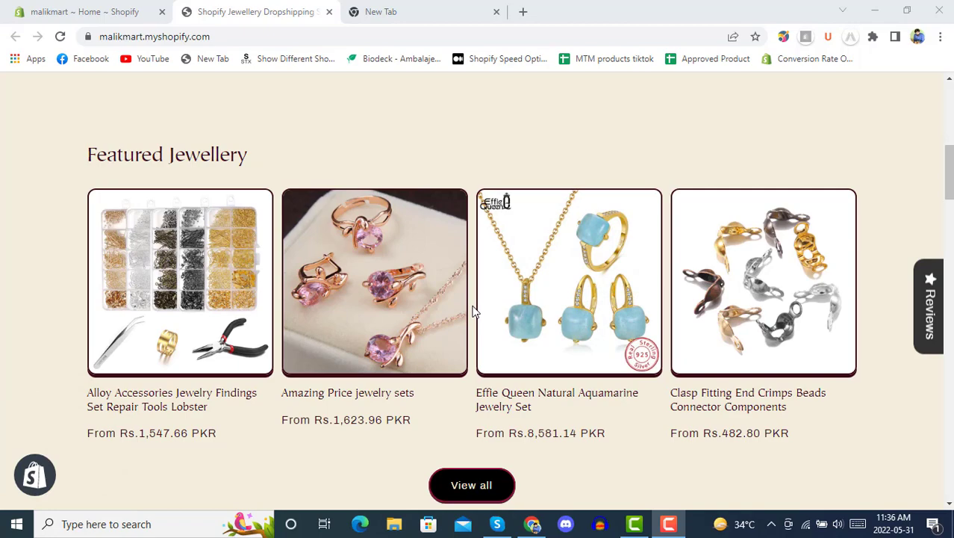
pyautogui.scroll(-9, 473, 311)
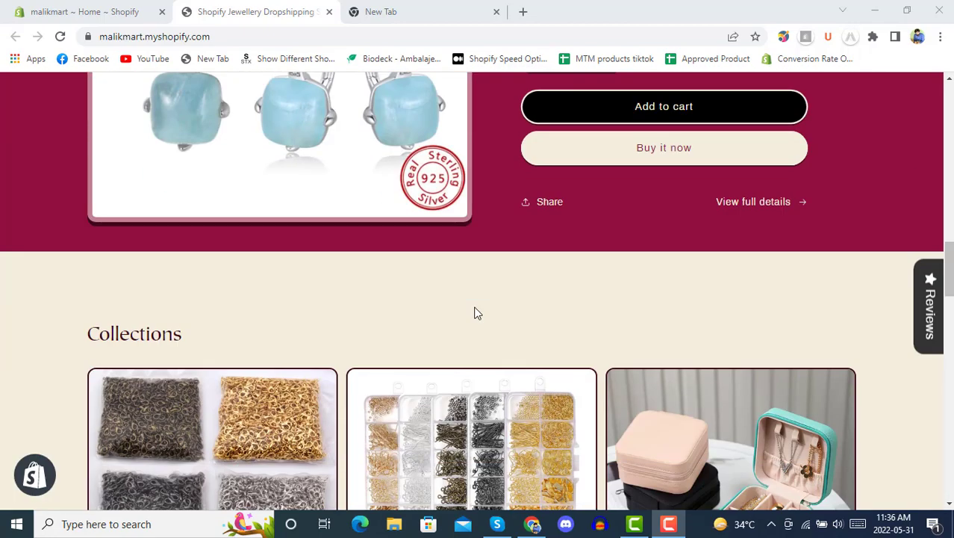
pyautogui.scroll(-10, 475, 312)
pyautogui.scroll(-10, 474, 314)
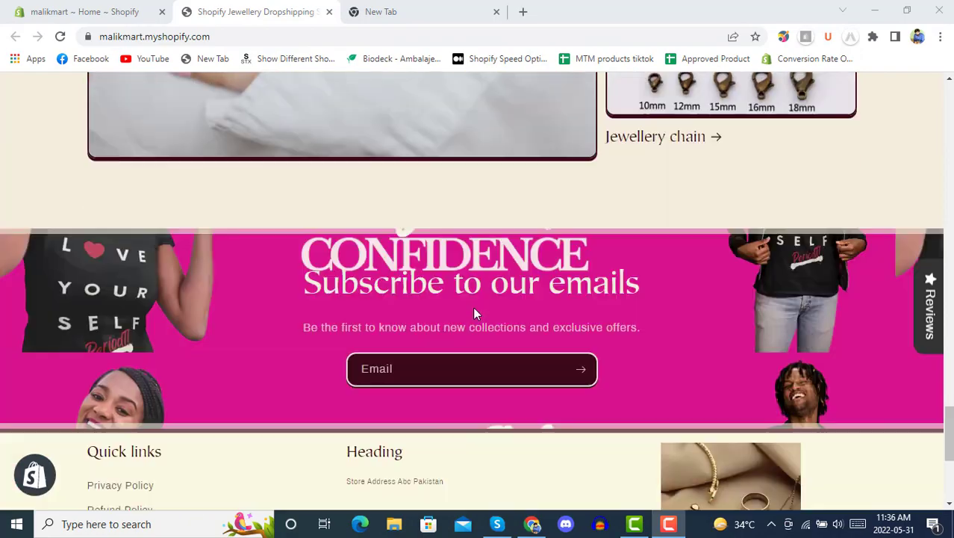
pyautogui.scroll(7, 473, 314)
pyautogui.scroll(15, 474, 312)
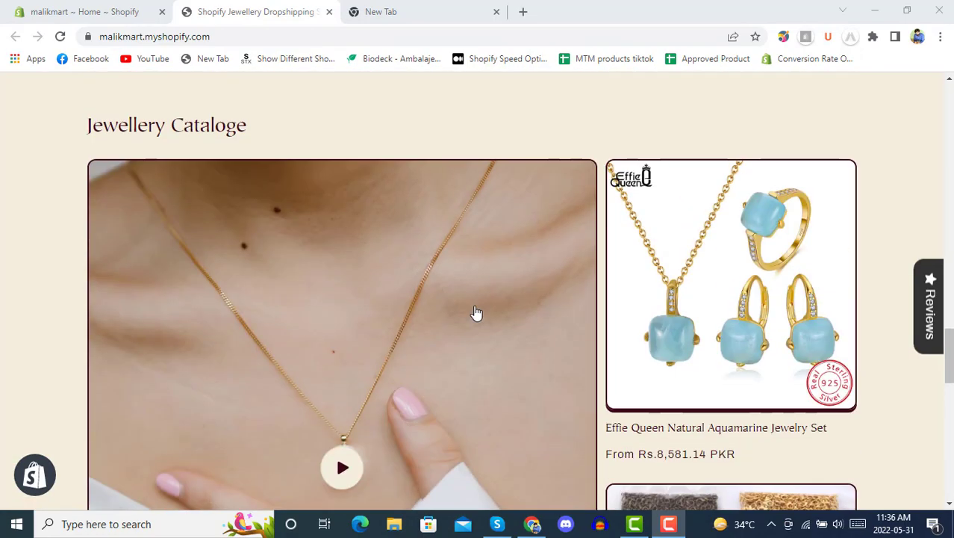
pyautogui.scroll(2, 475, 312)
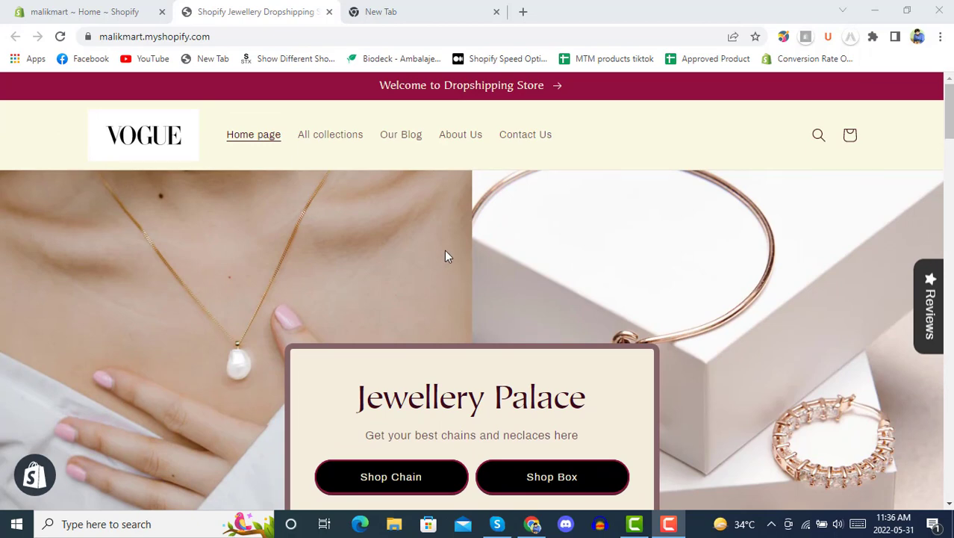
pyautogui.click(117, 9)
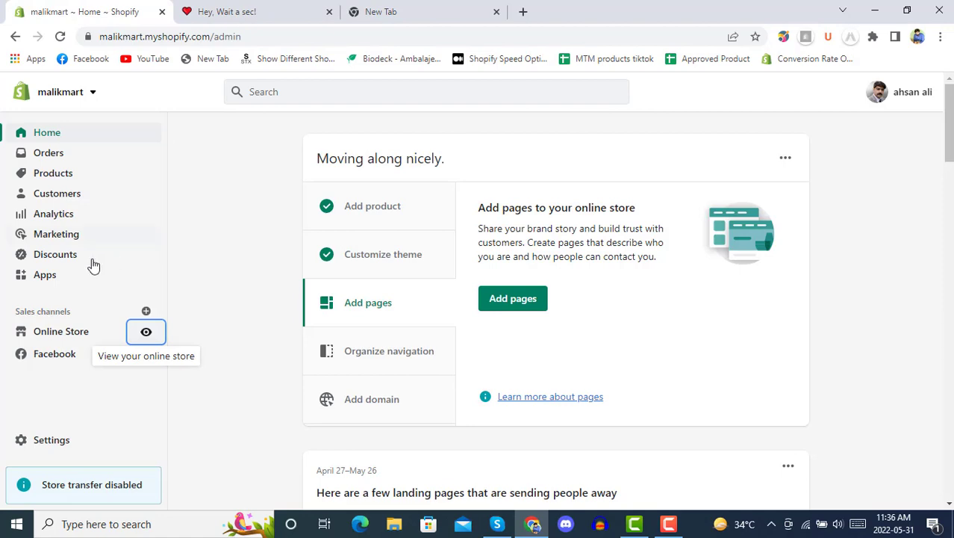
pyautogui.click(47, 278)
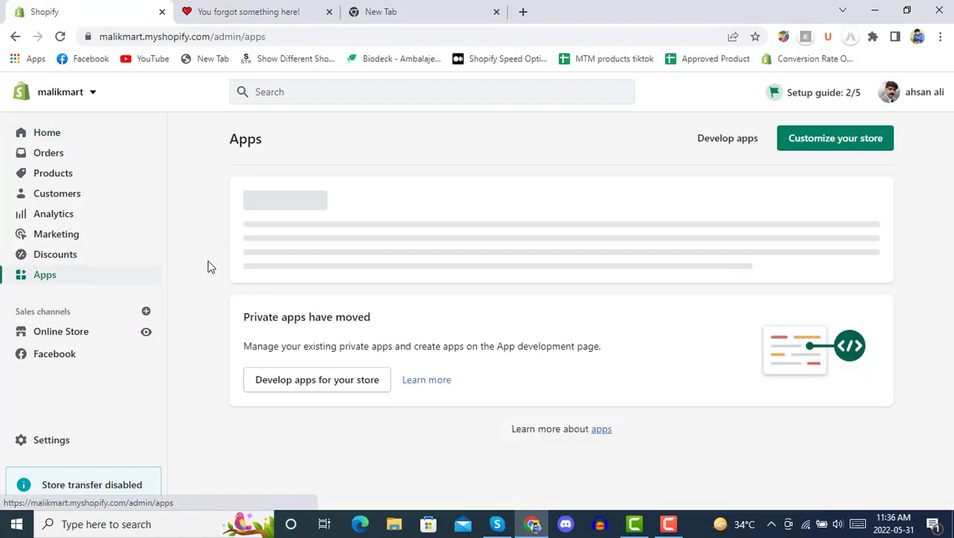
# Step: Launch Oberlo from the installed apps list and close the empty extra tab
pyautogui.scroll(-2, 210, 268)
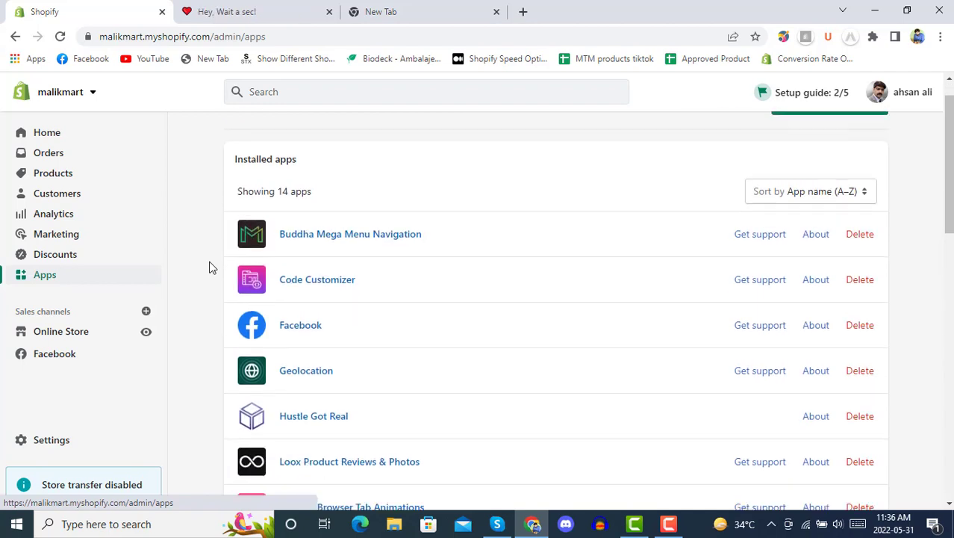
pyautogui.scroll(-3, 211, 266)
pyautogui.click(346, 289)
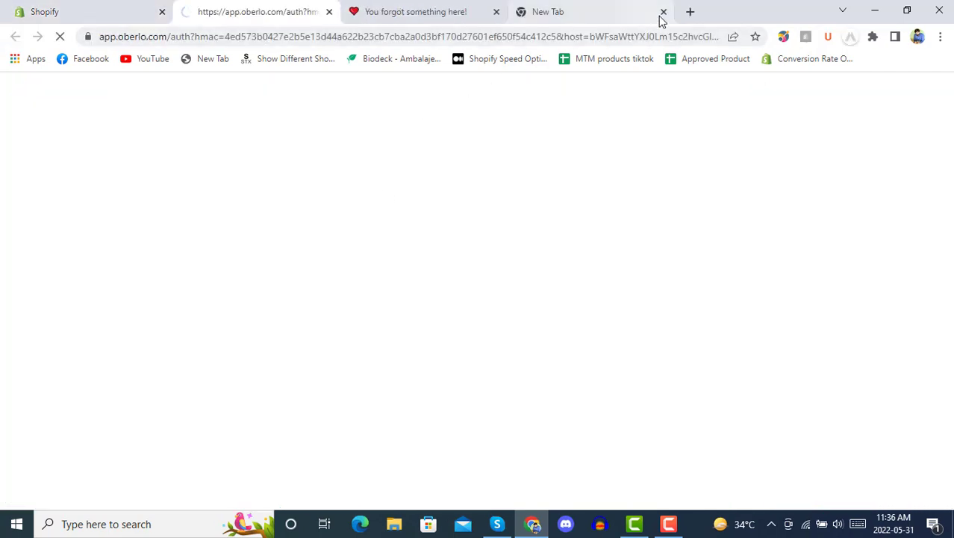
pyautogui.click(664, 13)
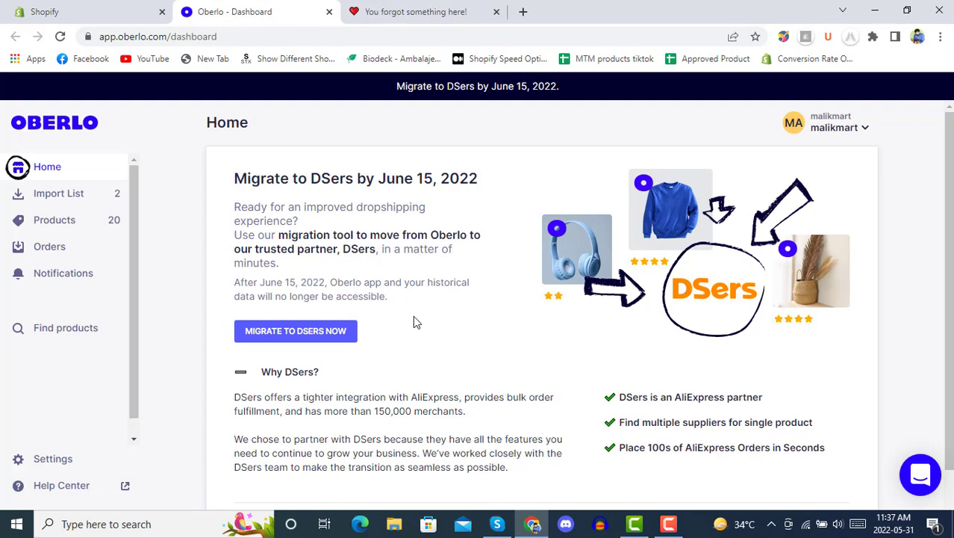
# Step: Start the Oberlo-to-DSers migration and approve sharing Oberlo data with DSers
pyautogui.click(332, 337)
pyautogui.click(291, 333)
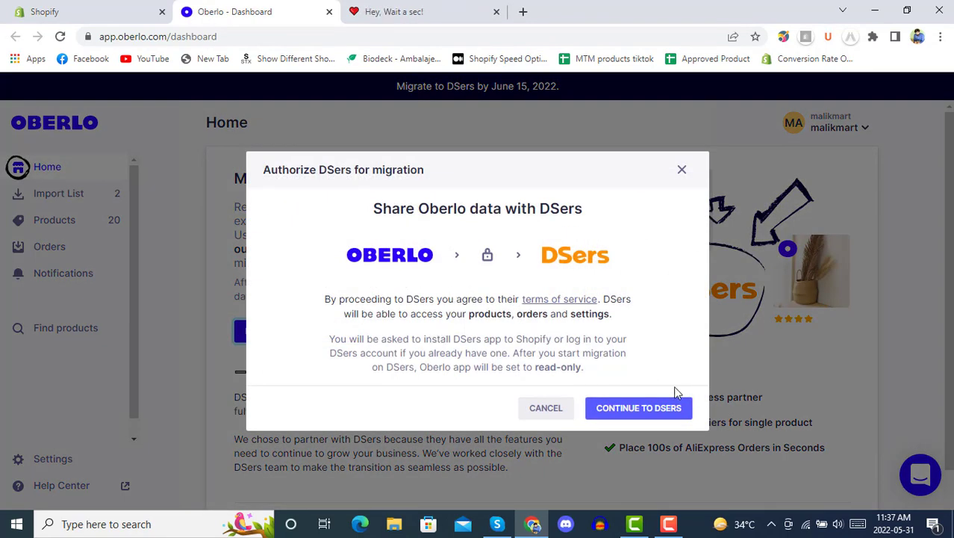
pyautogui.click(629, 412)
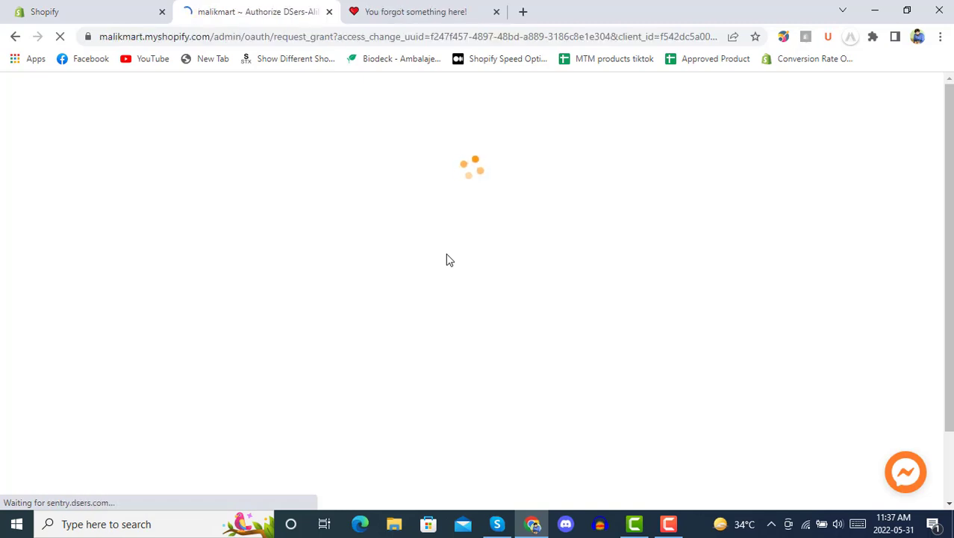
# Step: Review the privacy details and install the DSers-AliExpress Dropshipping app on the store
pyautogui.scroll(-5, 445, 257)
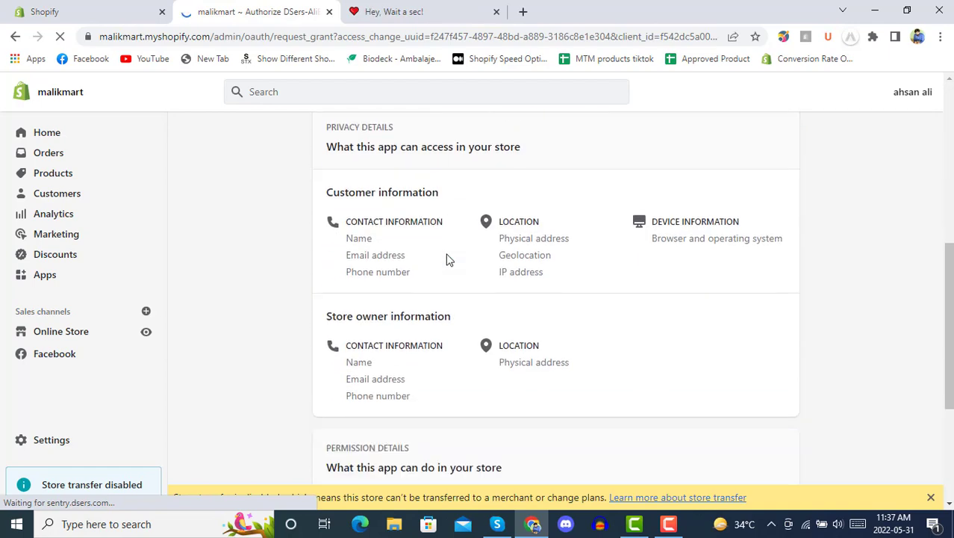
pyautogui.scroll(5, 446, 257)
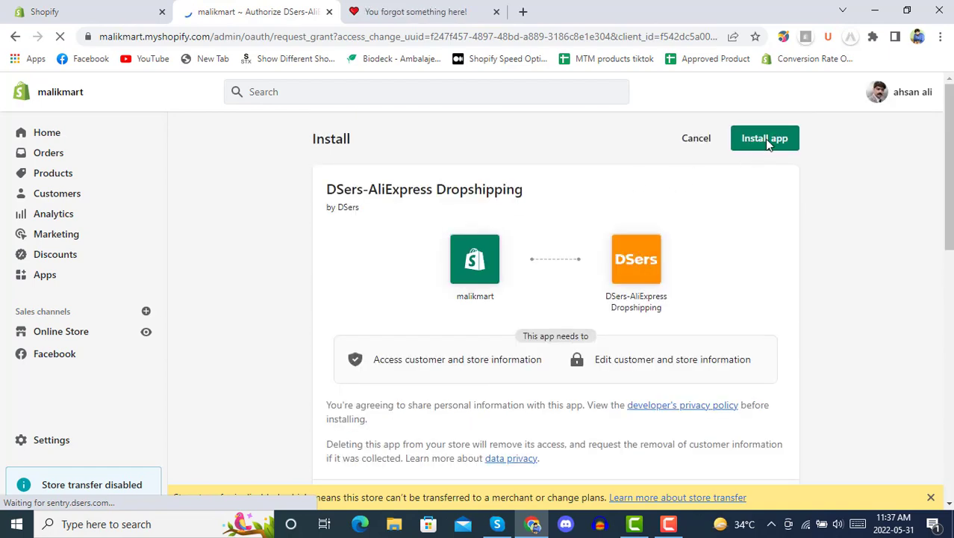
pyautogui.click(766, 144)
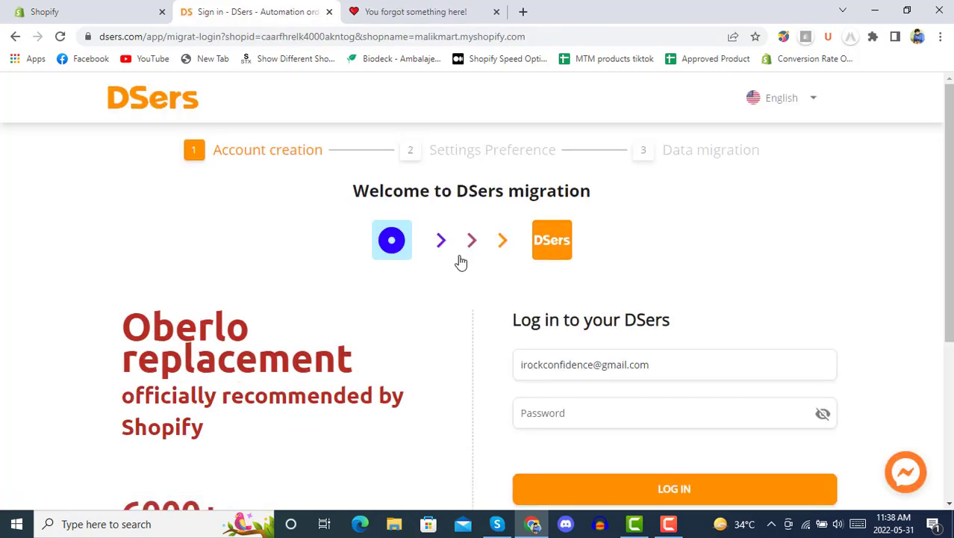
# Step: Sign up for a new DSers account with an e-mail address and password
pyautogui.scroll(-2, 464, 336)
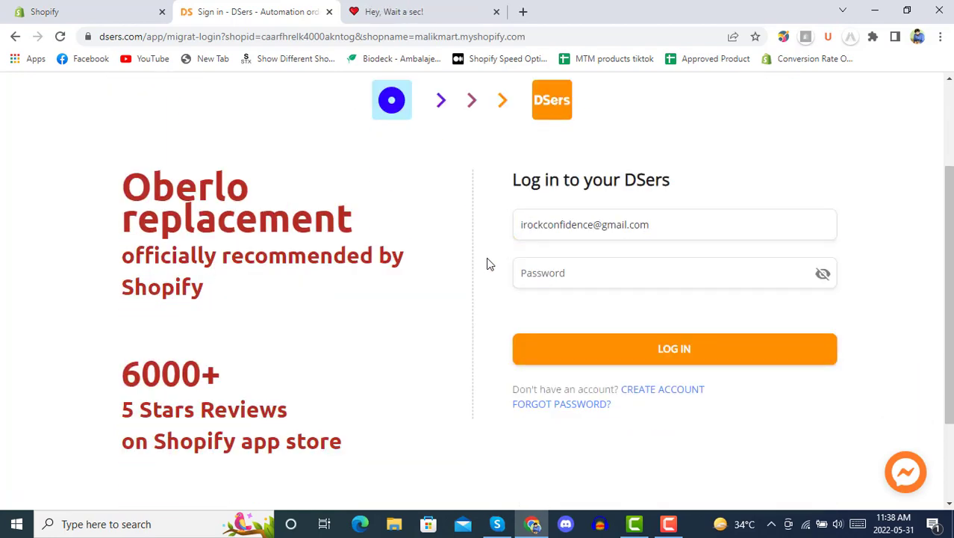
pyautogui.click(666, 389)
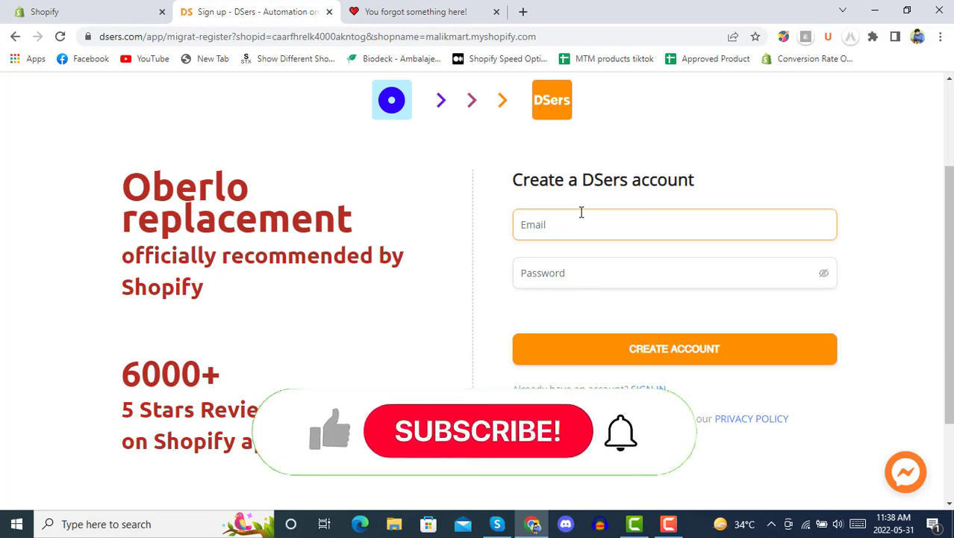
pyautogui.click(581, 215)
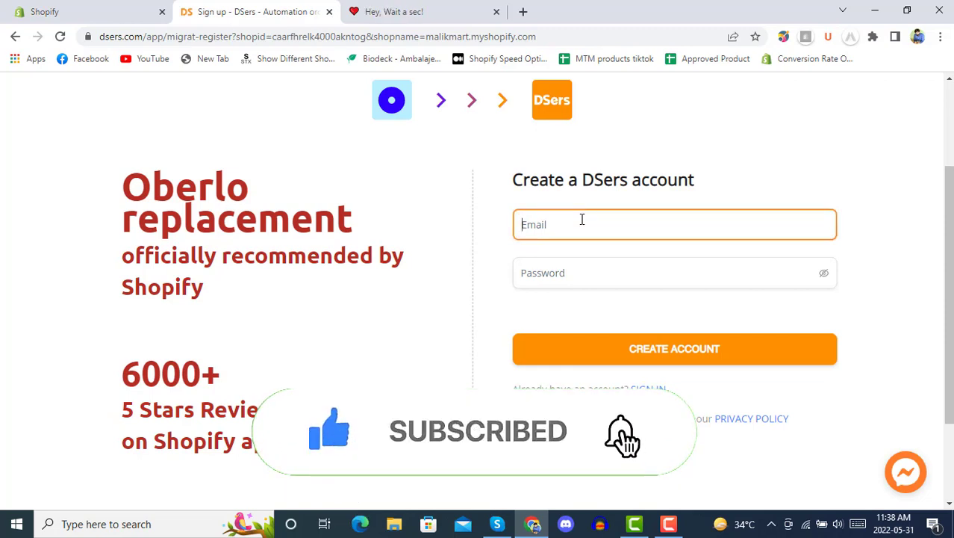
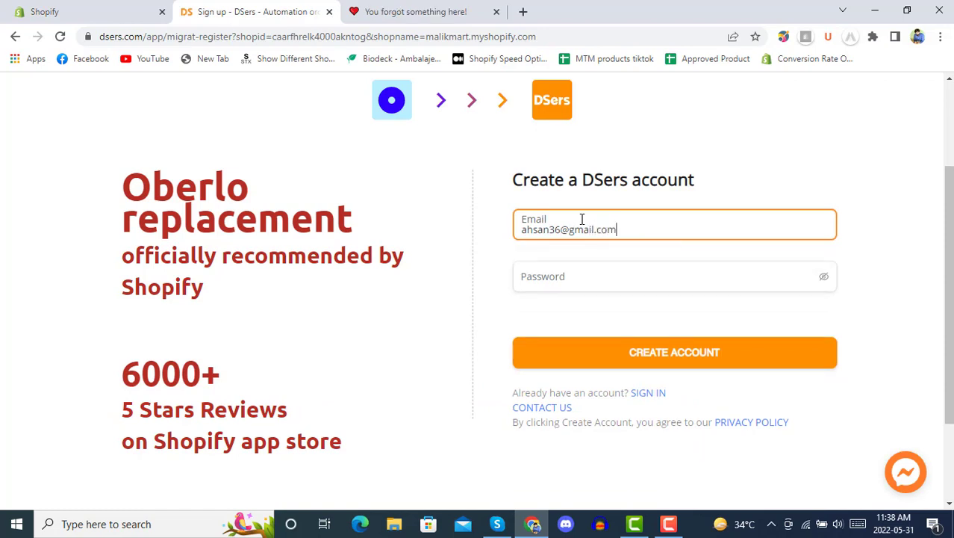
pyautogui.press('Tab')
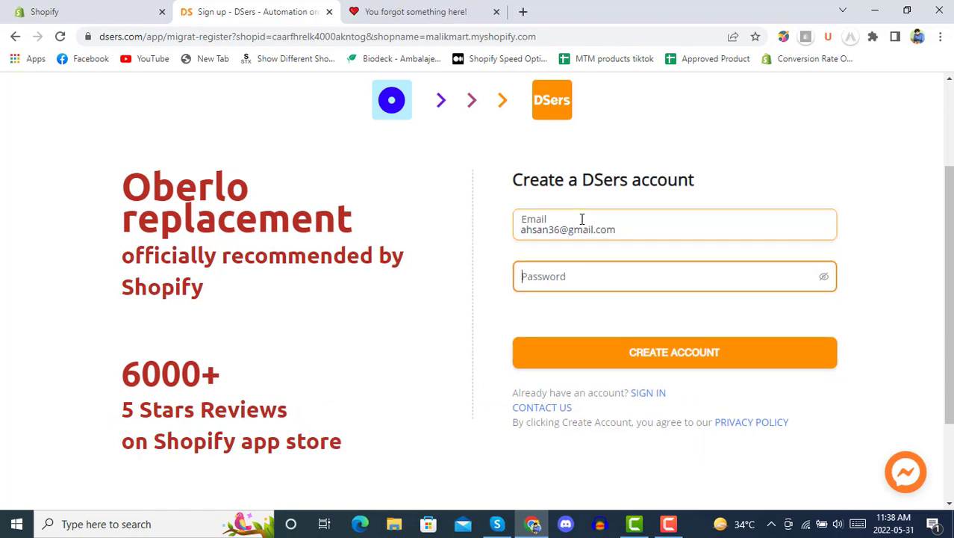
pyautogui.write('•••')
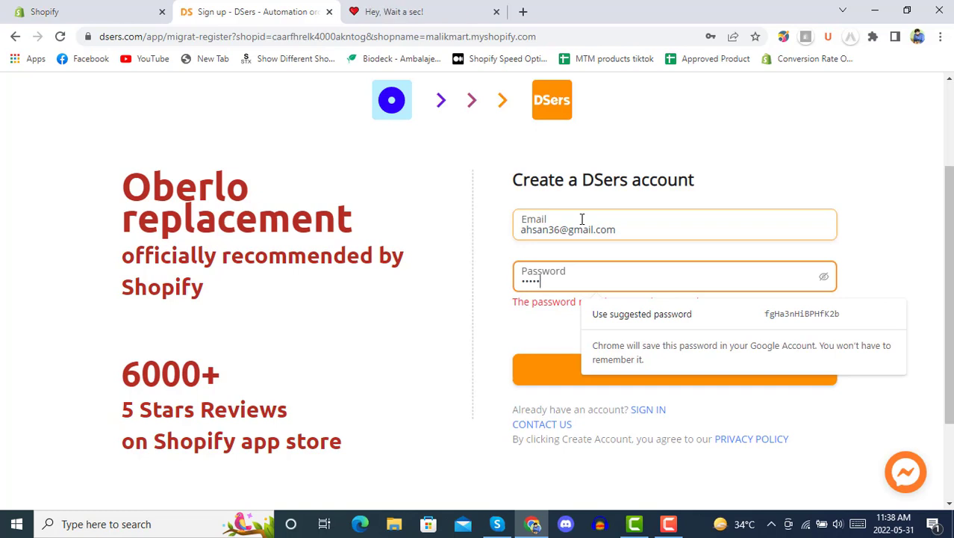
pyautogui.write('••')
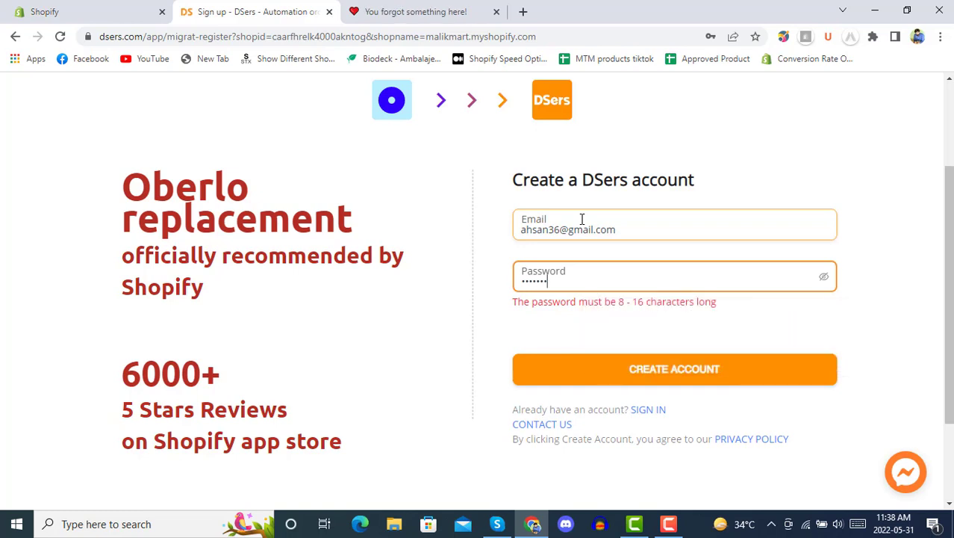
pyautogui.write('••')
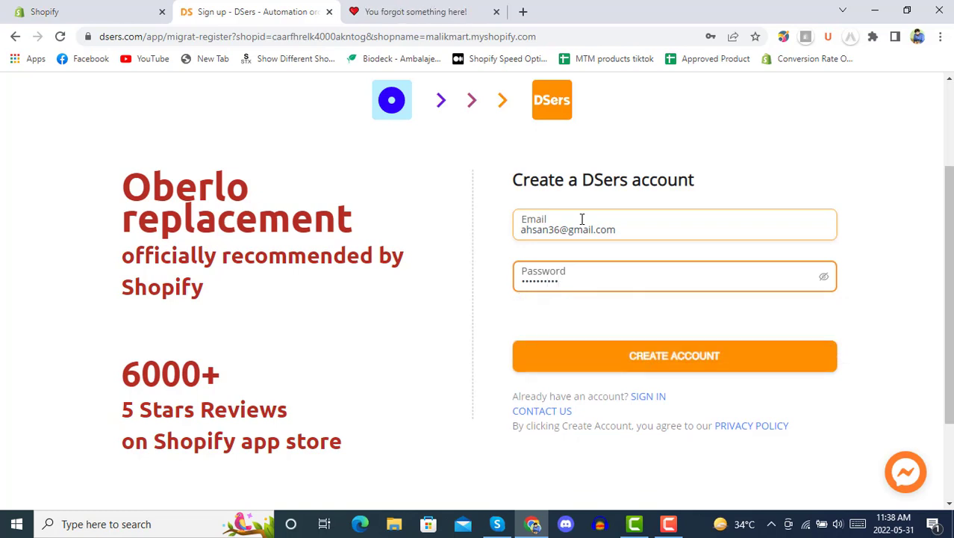
pyautogui.click(500, 329)
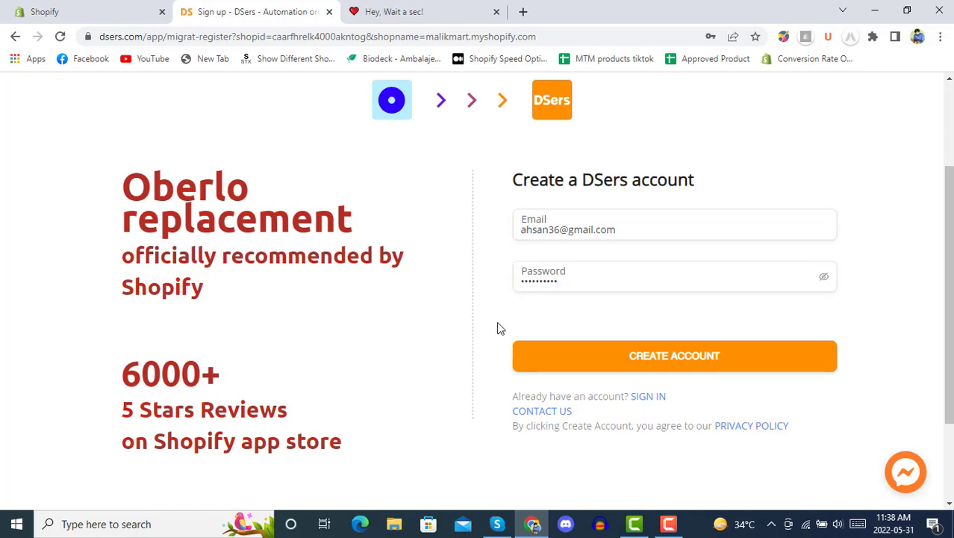
pyautogui.click(667, 356)
pyautogui.click(639, 280)
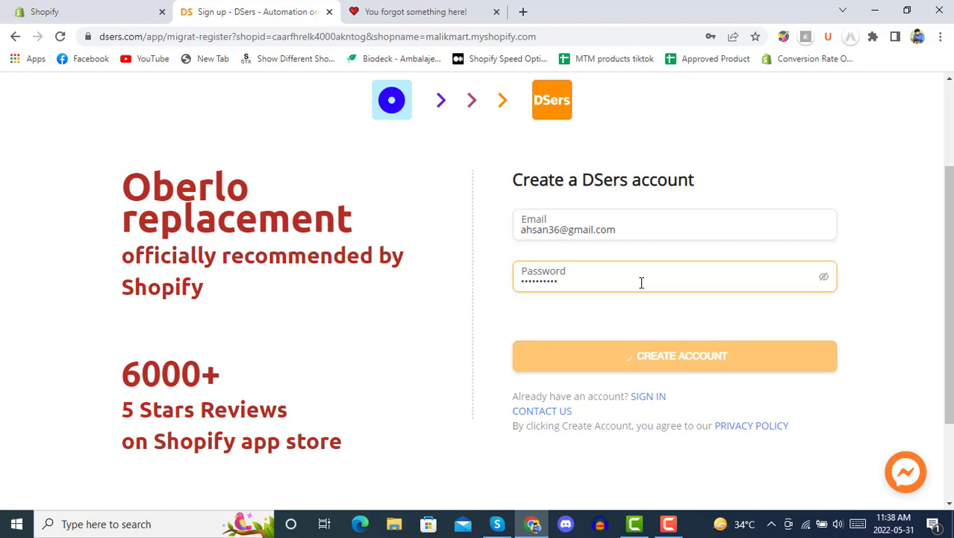
pyautogui.click(639, 307)
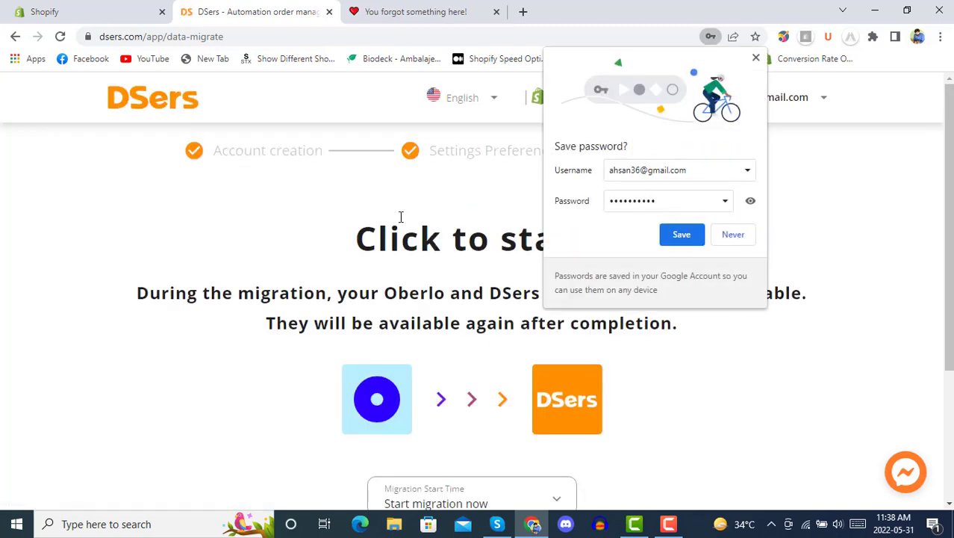
# Step: Save the new login in the browser and run the Oberlo data migration into DSers
pyautogui.click(691, 236)
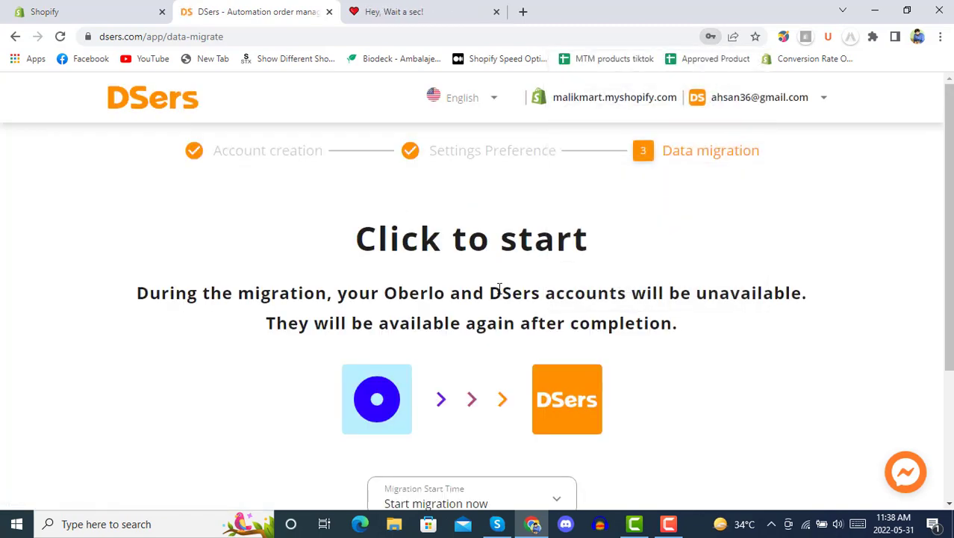
pyautogui.scroll(-2, 519, 281)
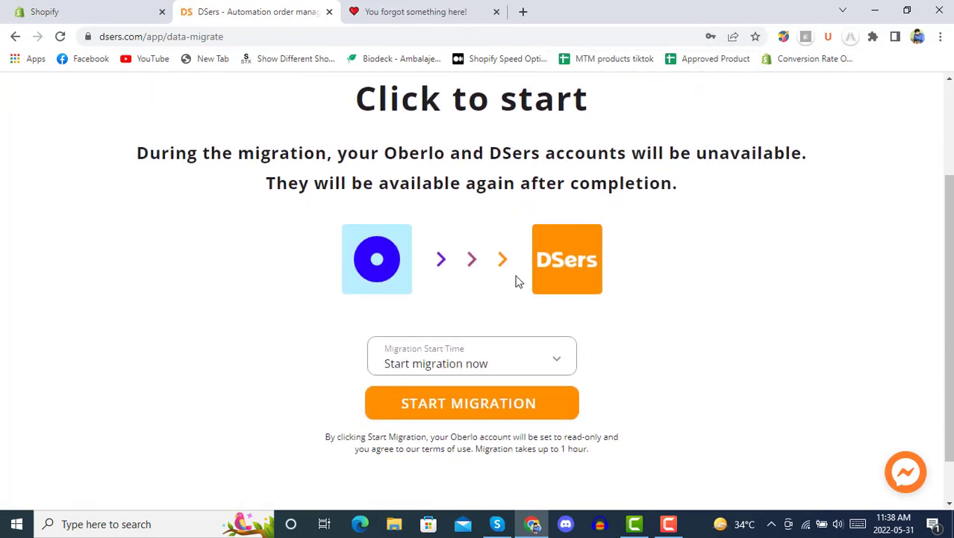
pyautogui.click(445, 403)
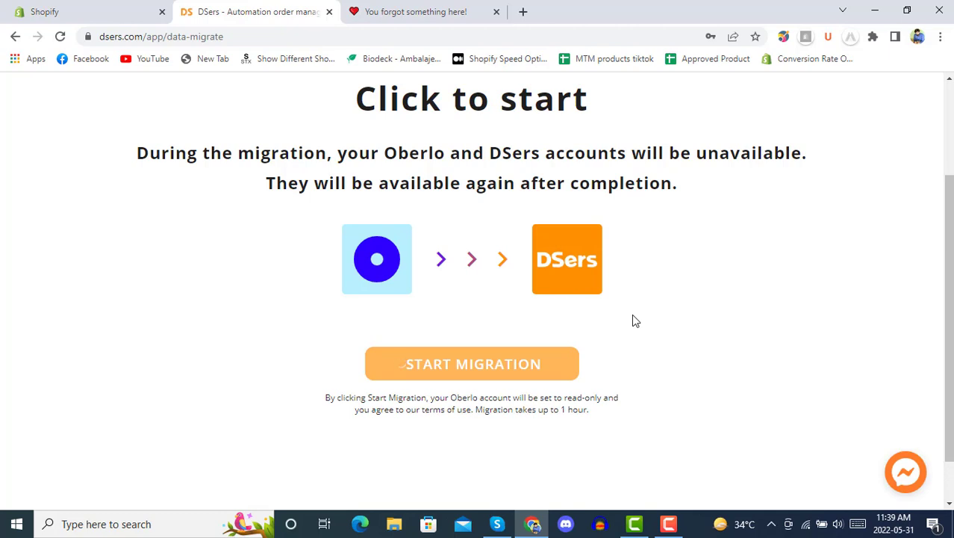
pyautogui.click(496, 13)
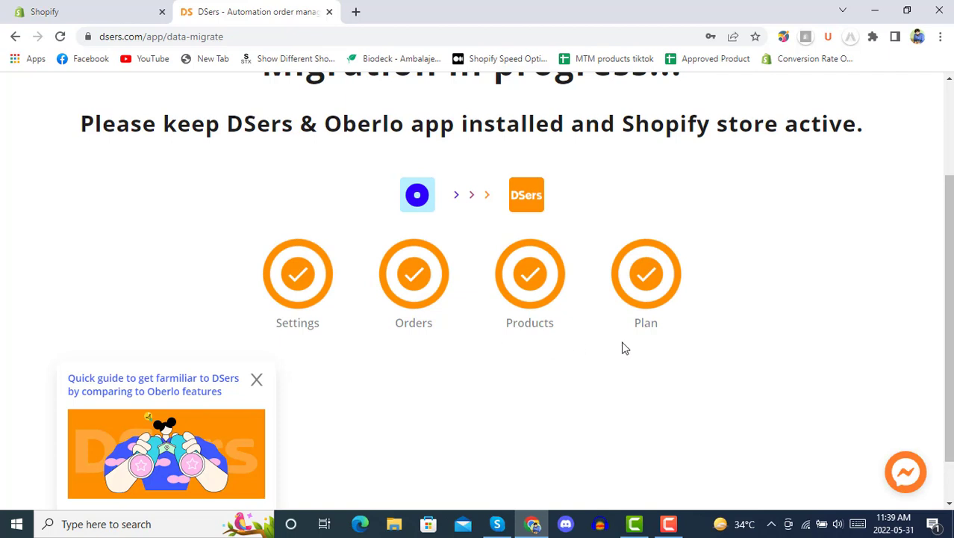
pyautogui.scroll(-1, 431, 352)
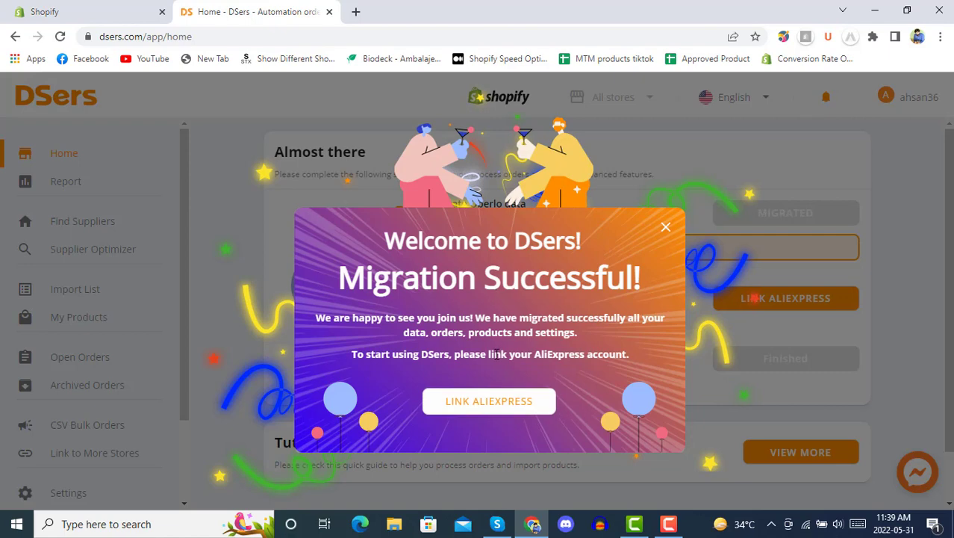
# Step: Link AliExpress to DSers: sign in with the saved account, pass the slider check, authorize
pyautogui.click(542, 390)
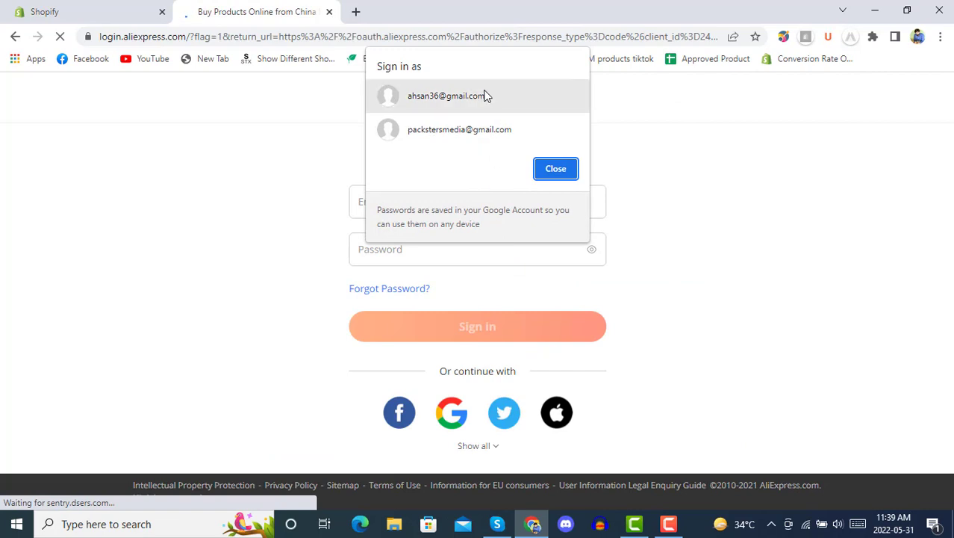
pyautogui.click(555, 168)
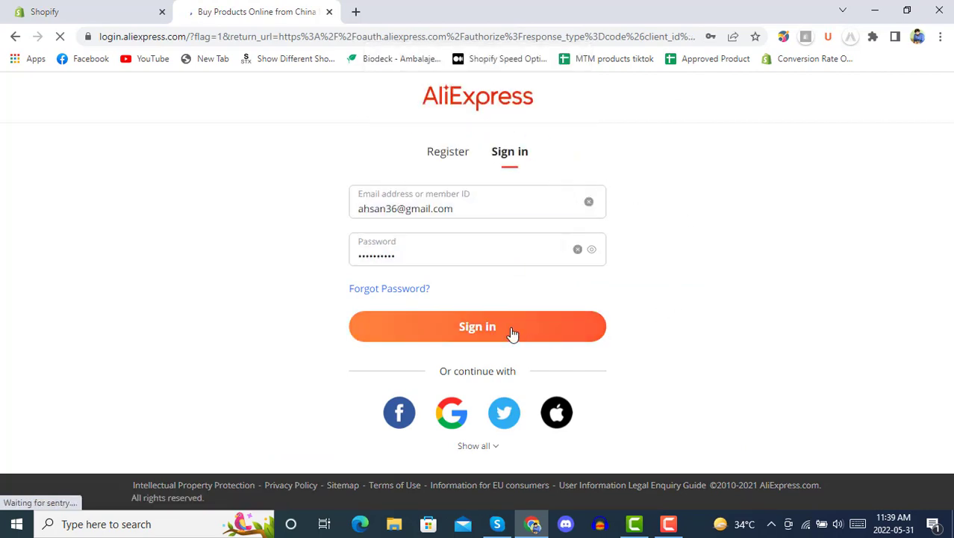
pyautogui.click(512, 334)
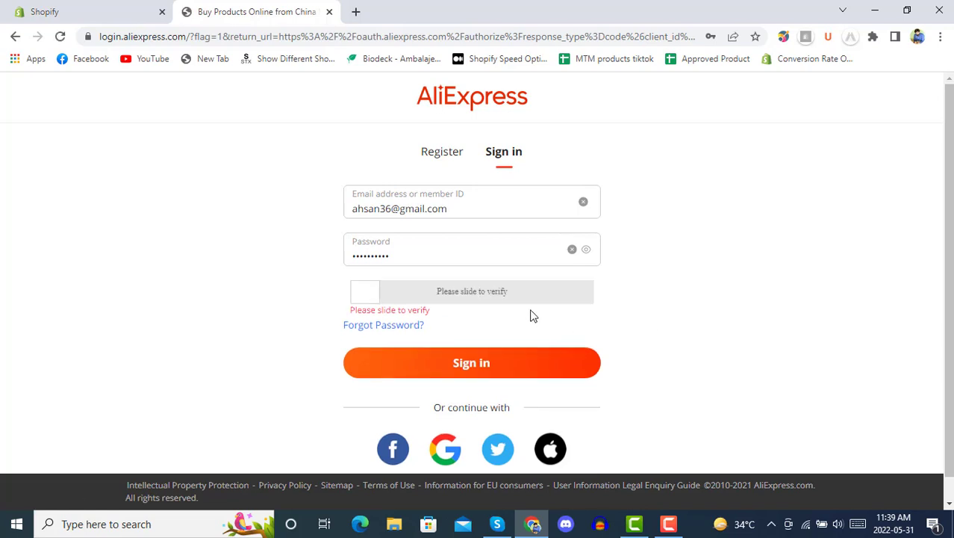
pyautogui.moveTo(371, 292); pyautogui.dragTo(597, 294)
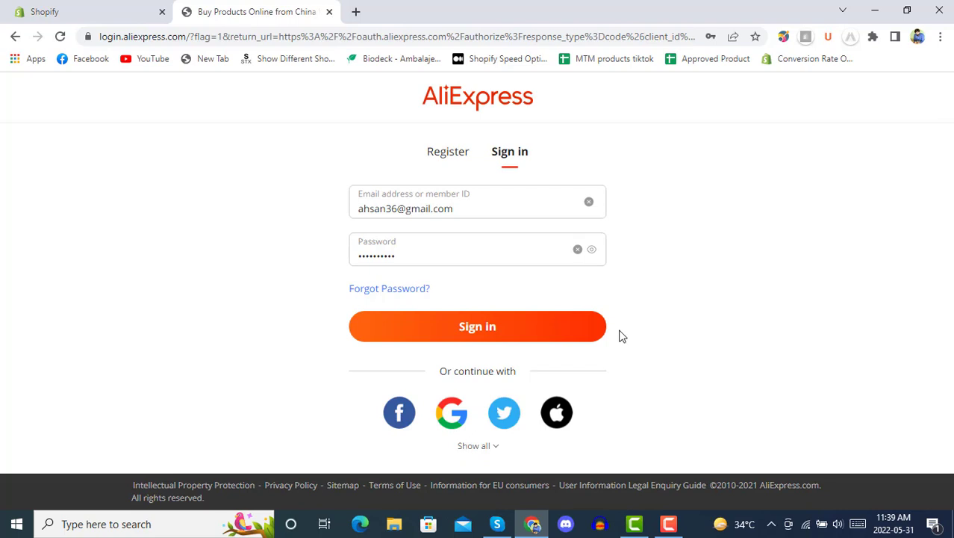
pyautogui.click(514, 333)
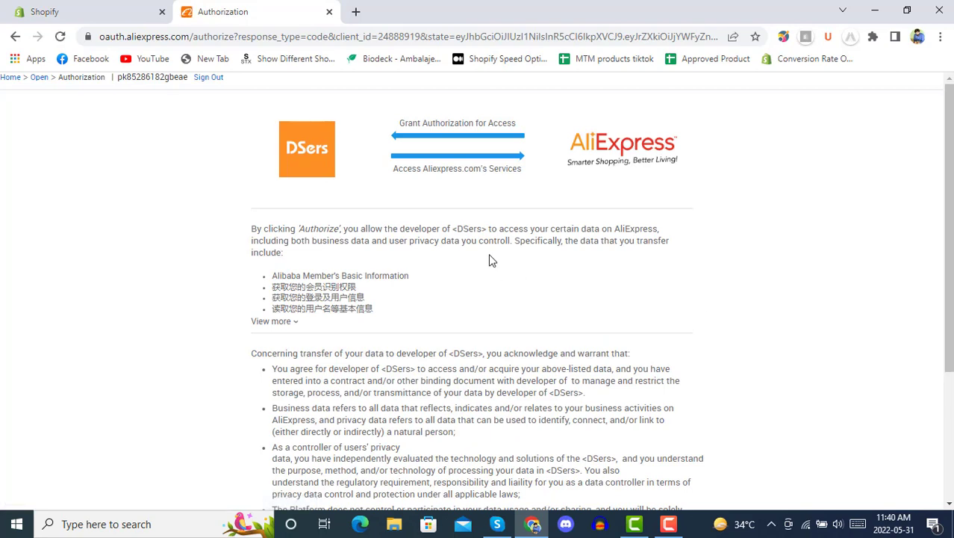
pyautogui.scroll(-3, 488, 258)
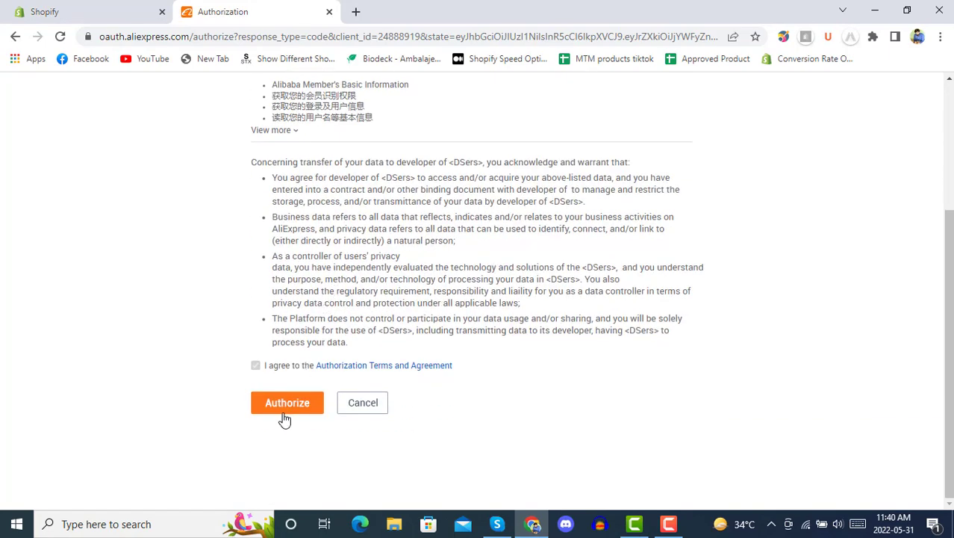
pyautogui.click(287, 404)
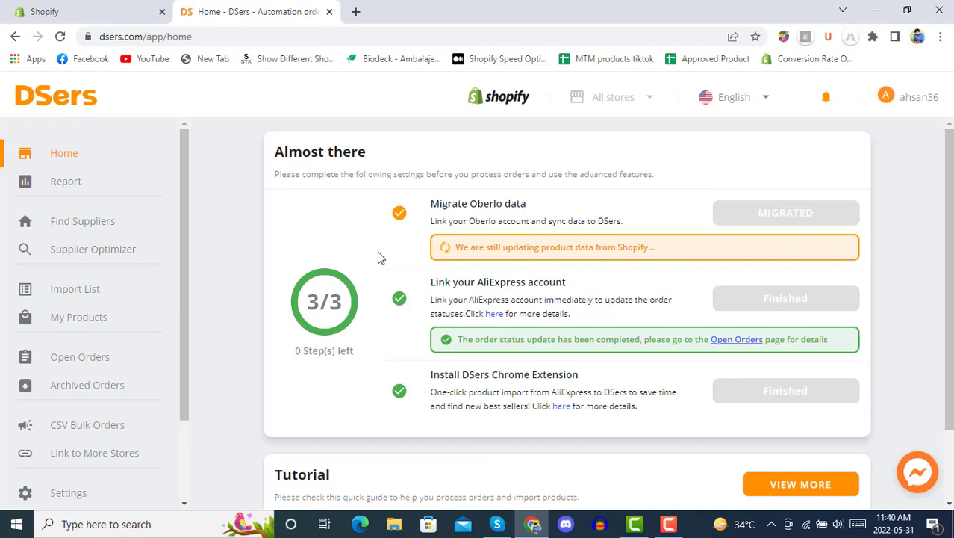
# Step: Glance at the Shopify admin tab and come back to DSers
pyautogui.scroll(-2, 379, 256)
pyautogui.scroll(2, 377, 321)
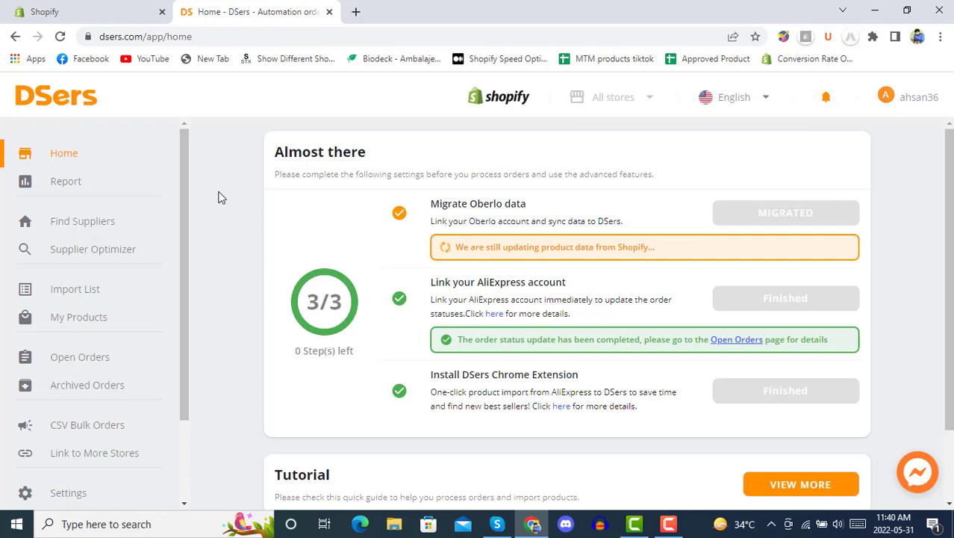
pyautogui.click(112, 13)
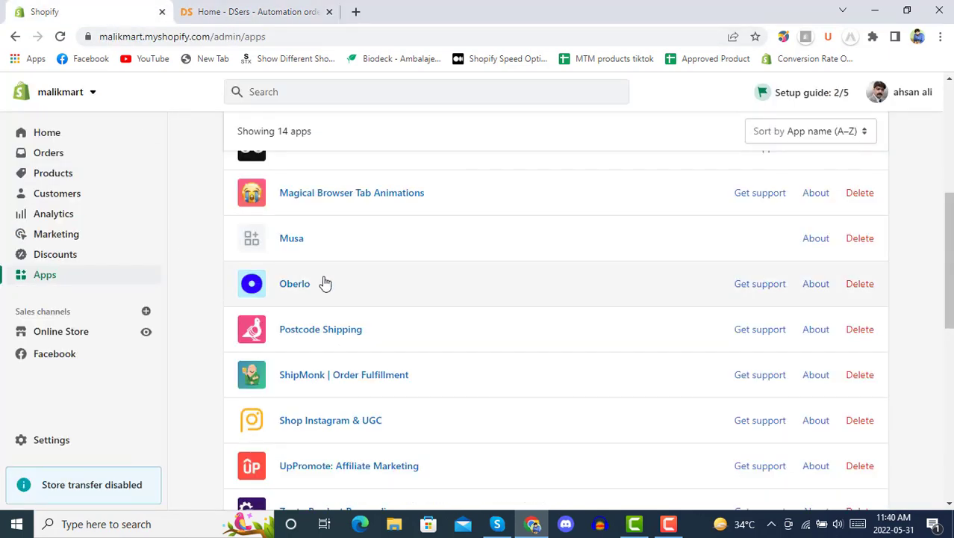
pyautogui.click(271, 9)
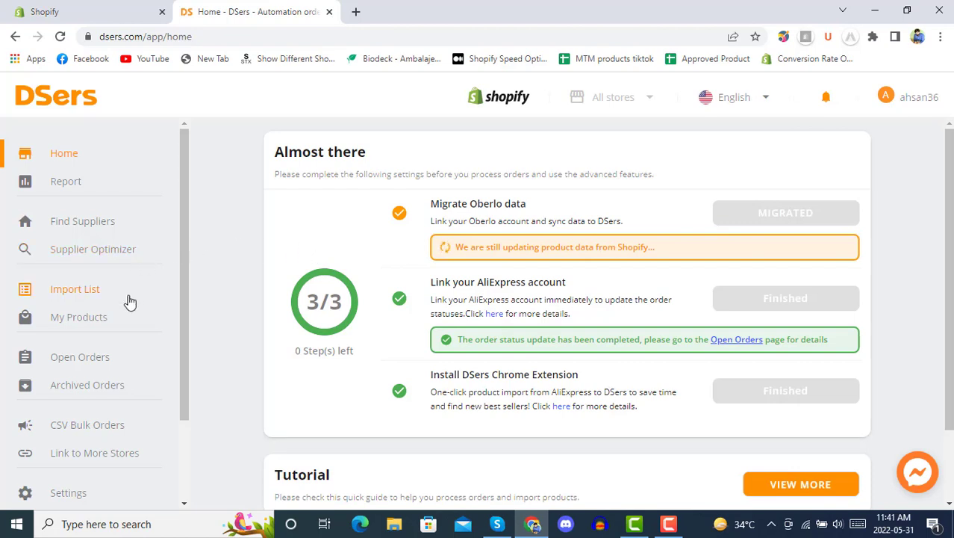
# Step: Browse the migrated product cards in DSers My Products, then return to Shopify's Apps page
pyautogui.click(84, 317)
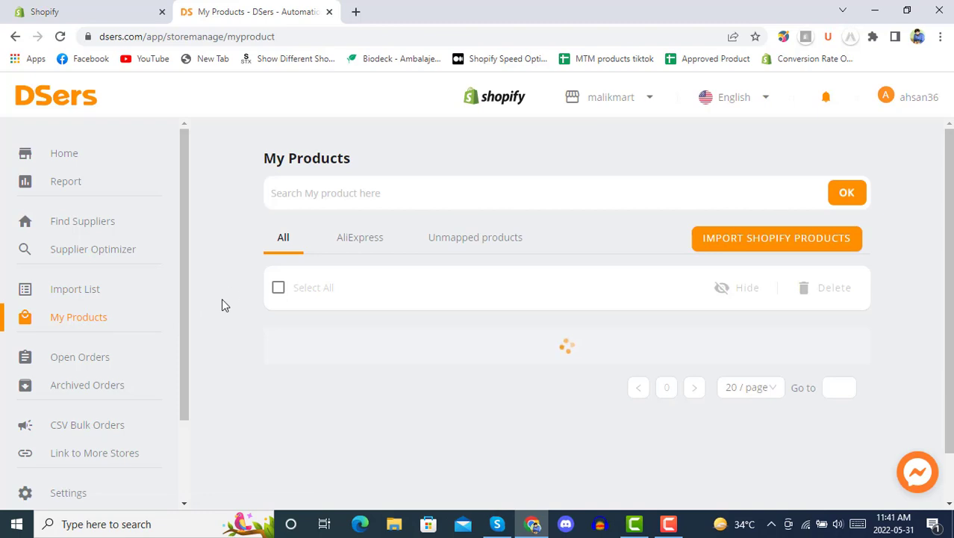
pyautogui.scroll(-3, 241, 280)
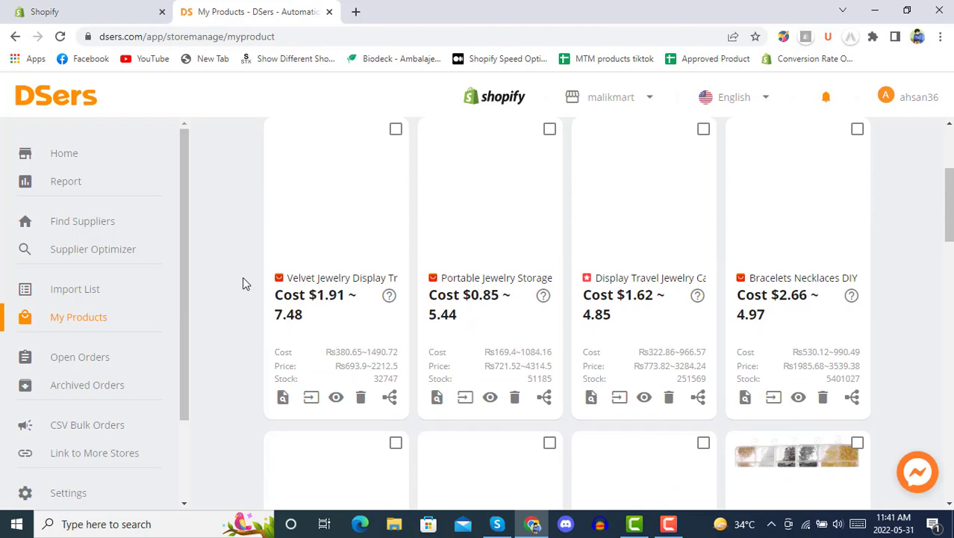
pyautogui.scroll(3, 243, 282)
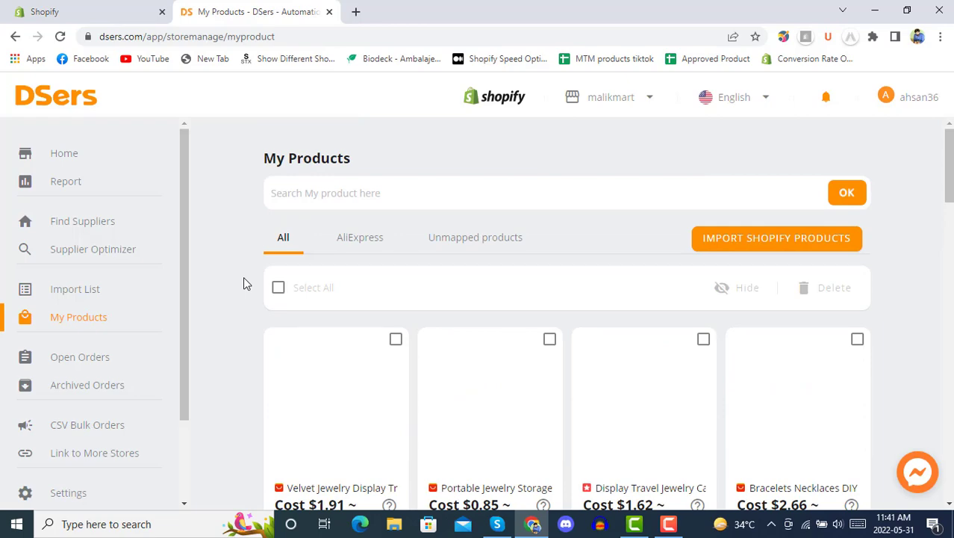
pyautogui.scroll(-5, 247, 282)
pyautogui.scroll(-10, 245, 280)
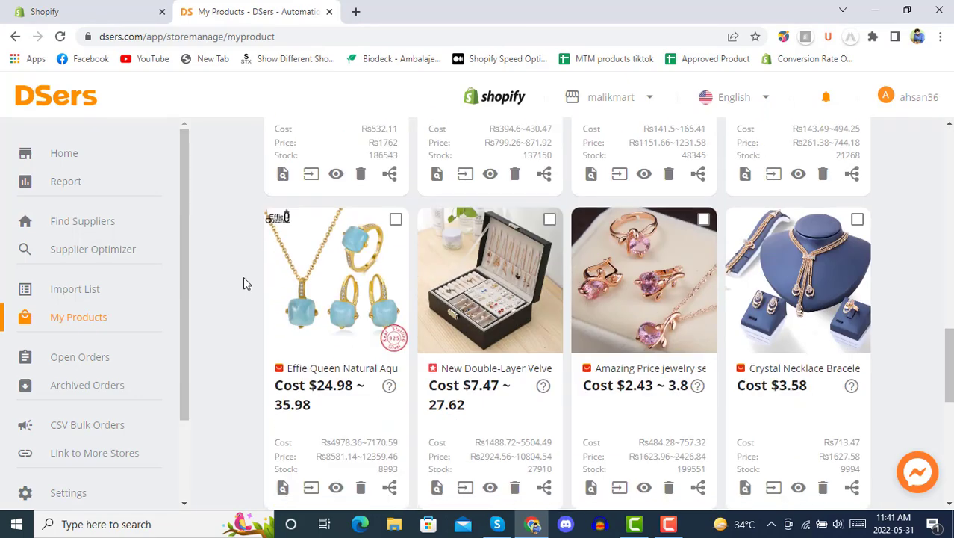
pyautogui.scroll(6, 243, 281)
pyautogui.scroll(8, 241, 282)
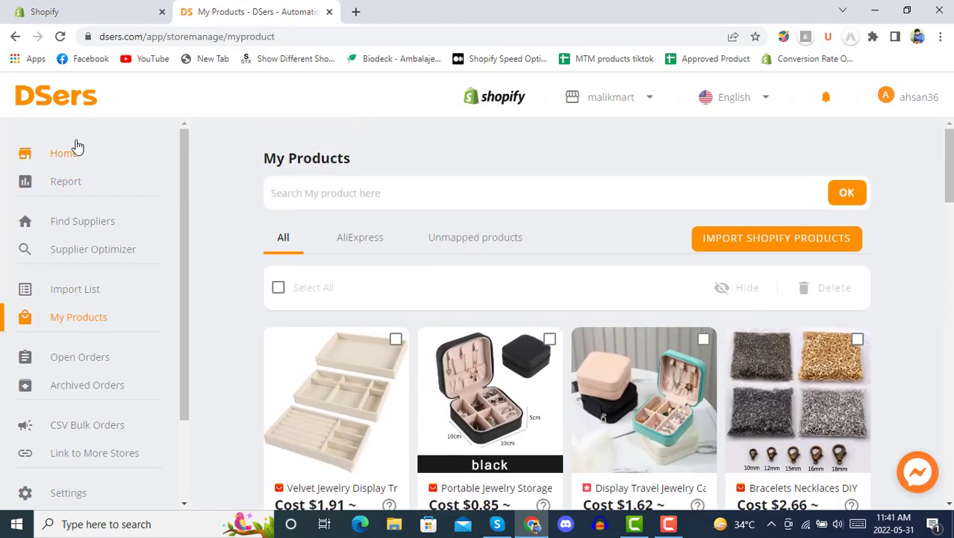
pyautogui.click(67, 154)
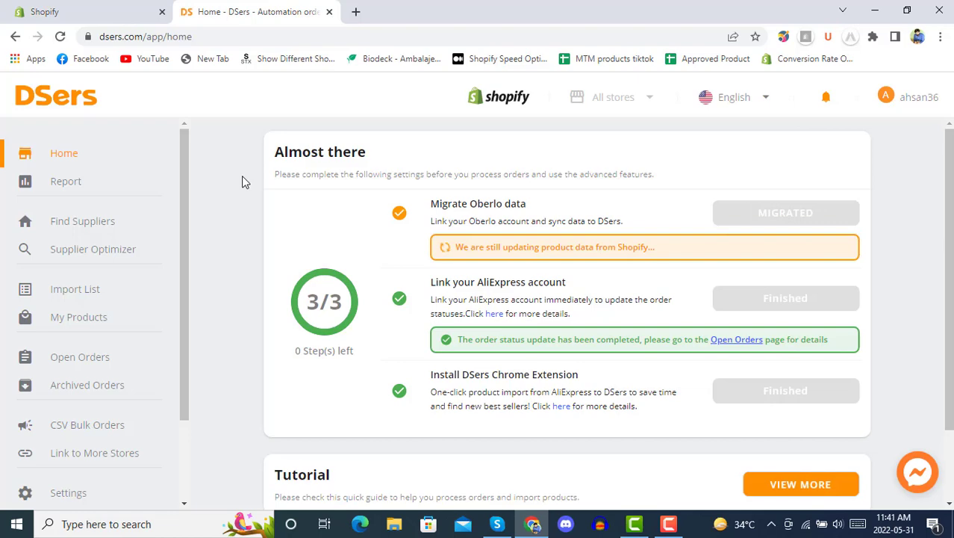
pyautogui.click(105, 11)
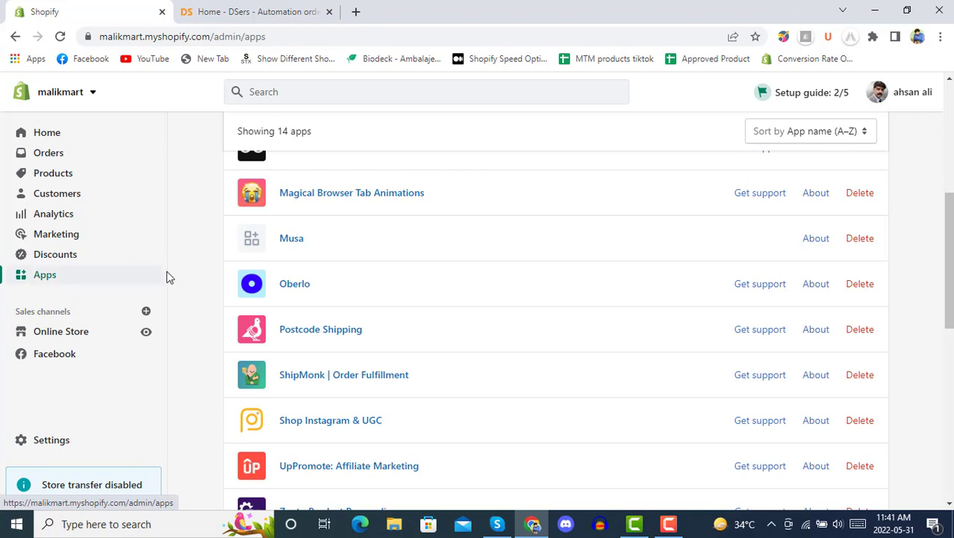
# Step: Open the Shopify App Store in a new tab and close the DSers home tab
pyautogui.scroll(4, 264, 200)
pyautogui.click(803, 149)
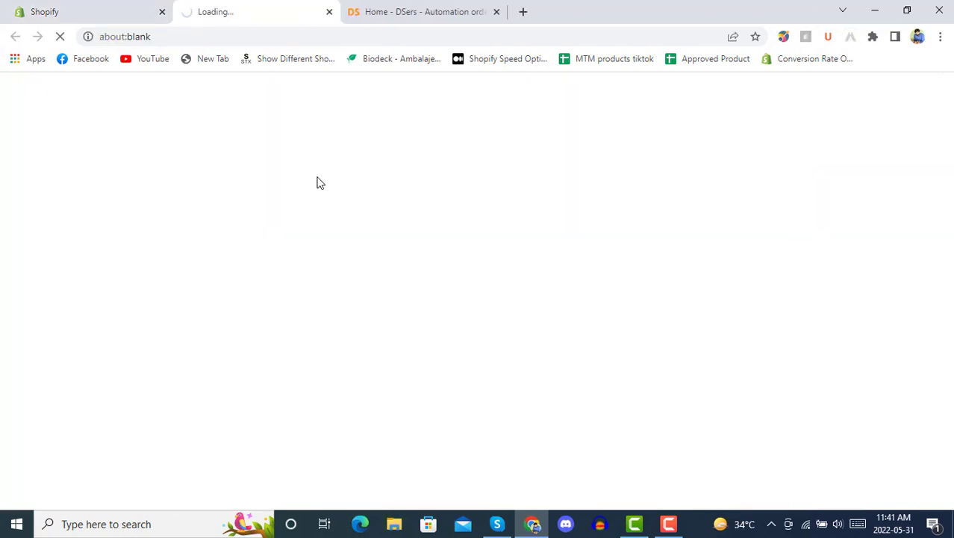
pyautogui.click(497, 12)
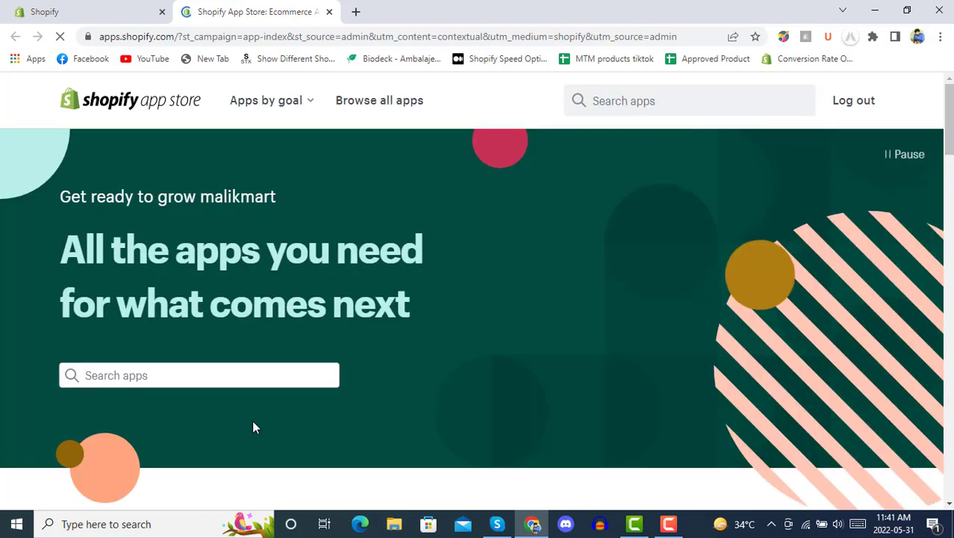
# Step: Search the App Store for 'dser' and open the installed DSers-AliExpress Dropshipping listing
pyautogui.click(255, 377)
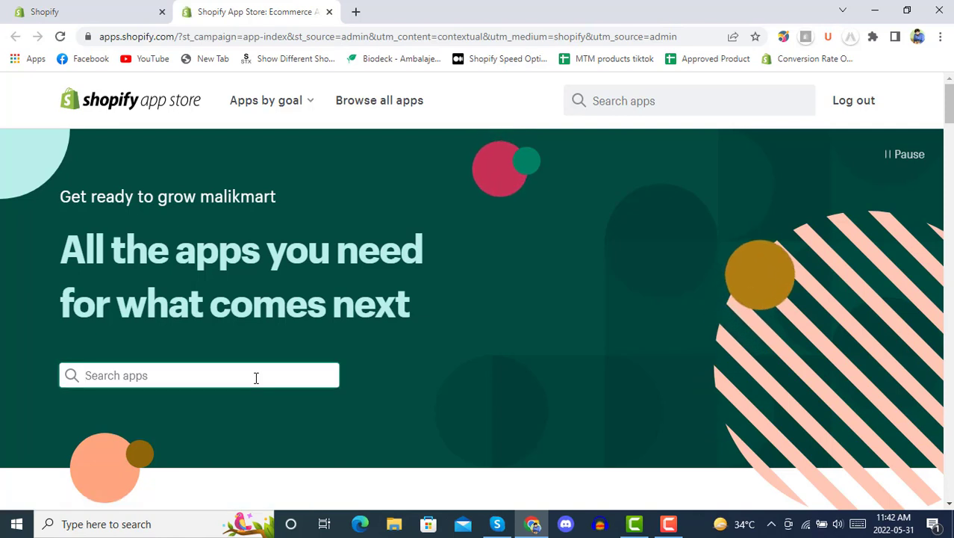
pyautogui.click(255, 378)
pyautogui.write('dser')
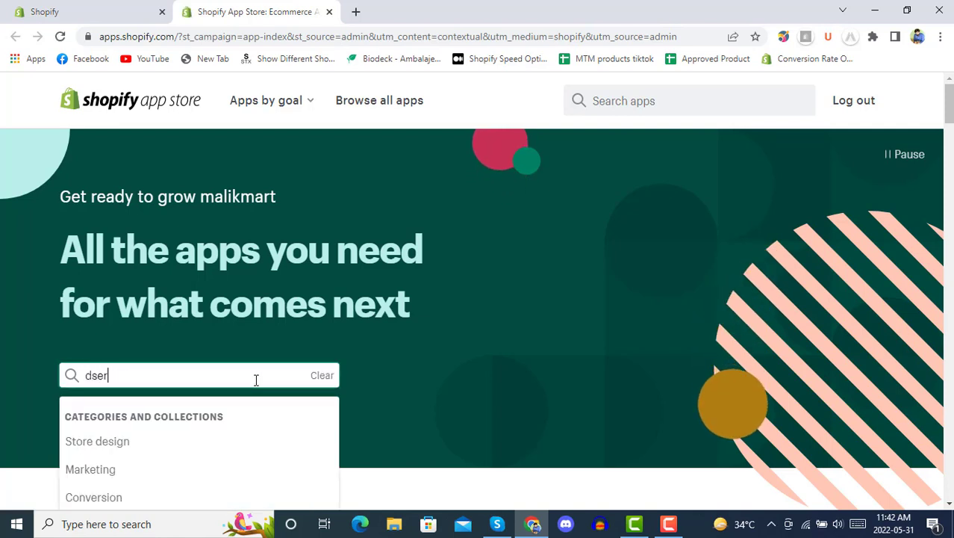
pyautogui.click(174, 467)
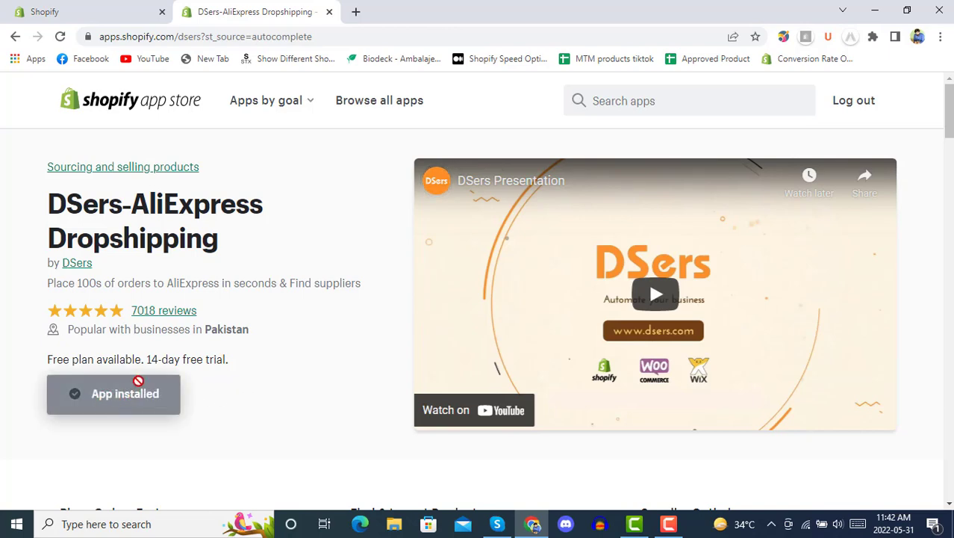
pyautogui.click(124, 8)
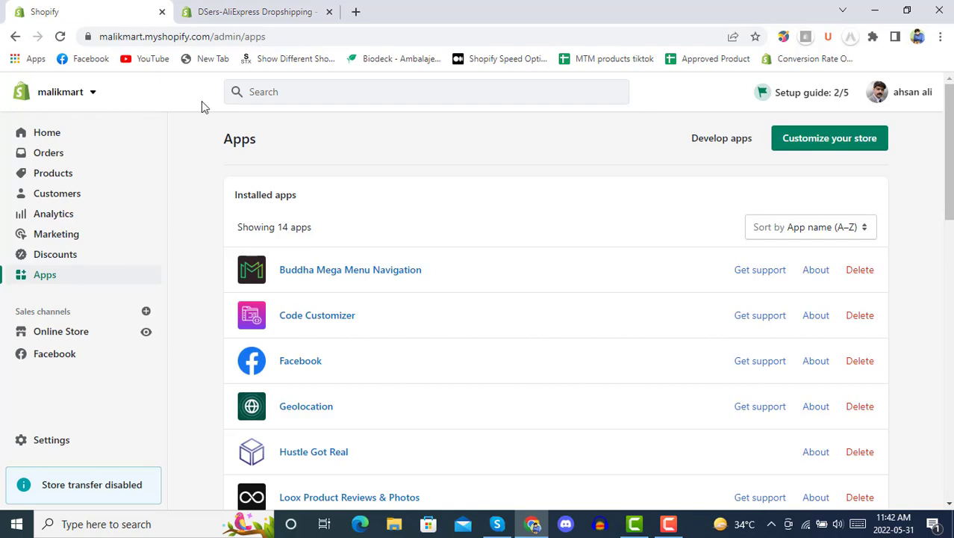
# Step: Reload the Apps list to show 15 apps and launch DSers-AliExpress Dropshipping
pyautogui.scroll(-5, 418, 194)
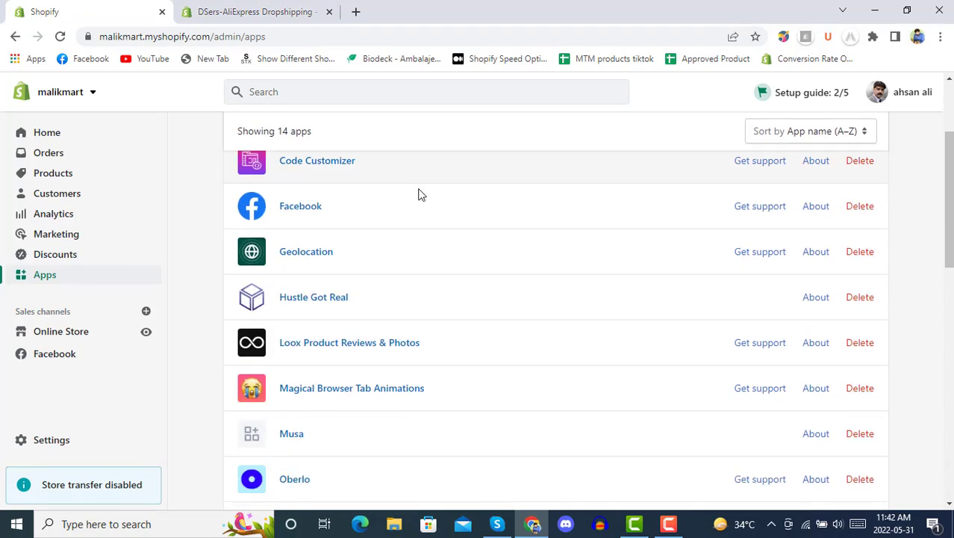
pyautogui.scroll(-2, 415, 224)
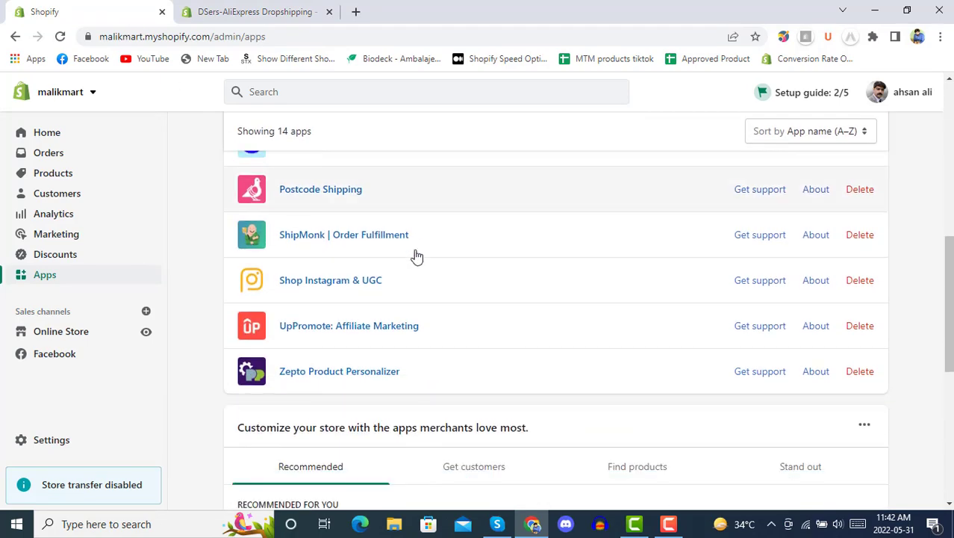
pyautogui.scroll(4, 302, 314)
pyautogui.scroll(1, 362, 295)
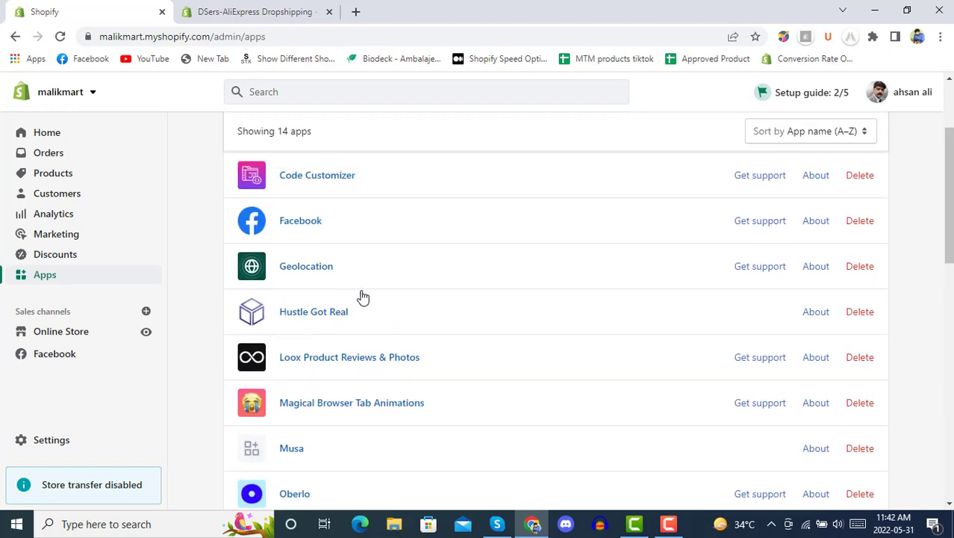
pyautogui.scroll(2, 404, 286)
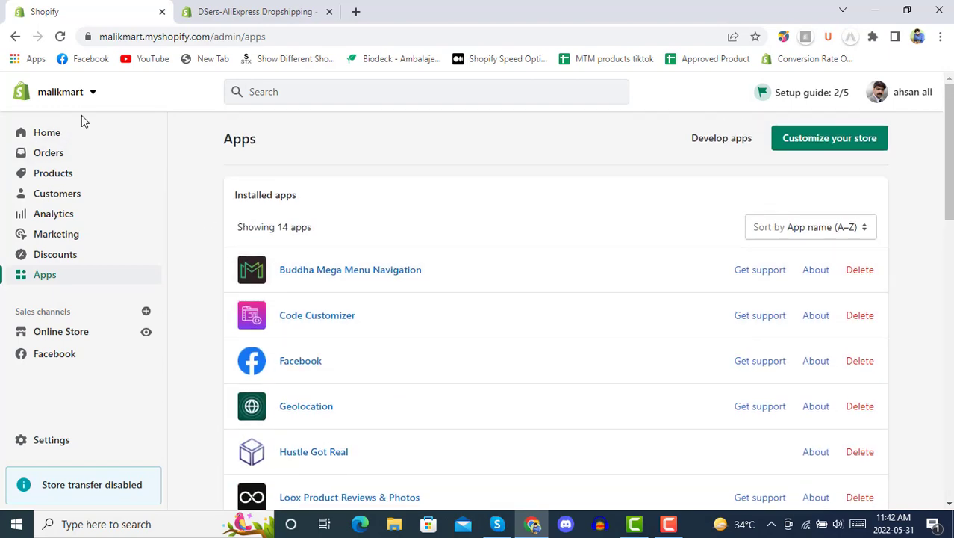
pyautogui.click(60, 35)
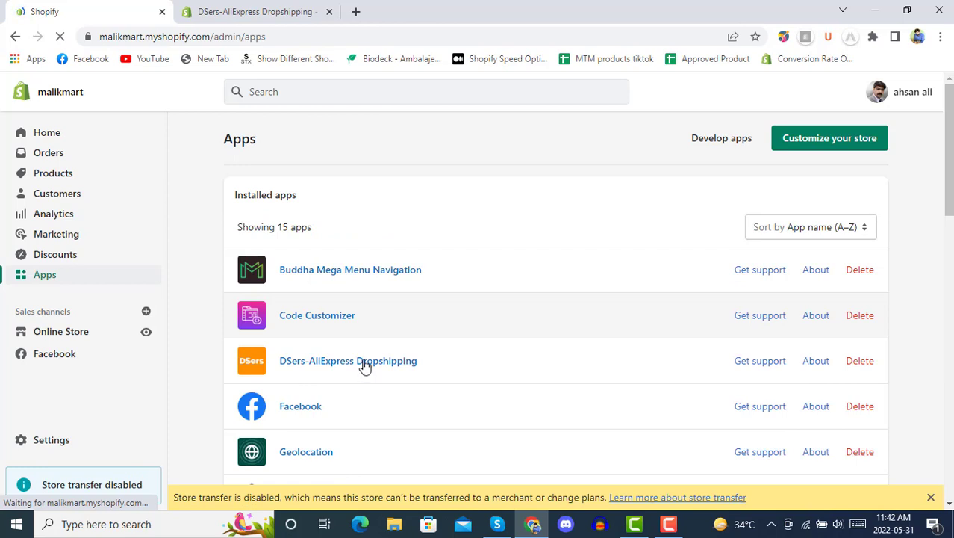
pyautogui.click(364, 366)
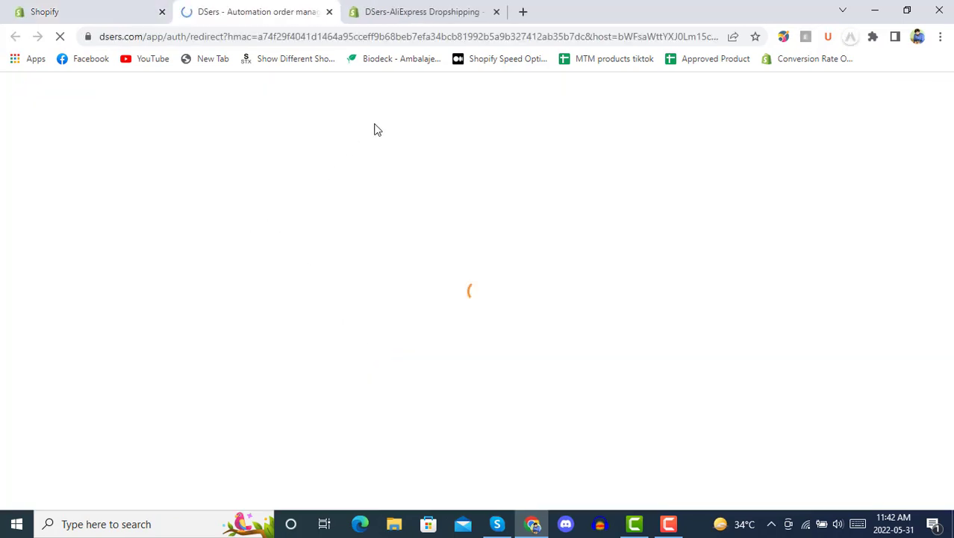
pyautogui.click(497, 12)
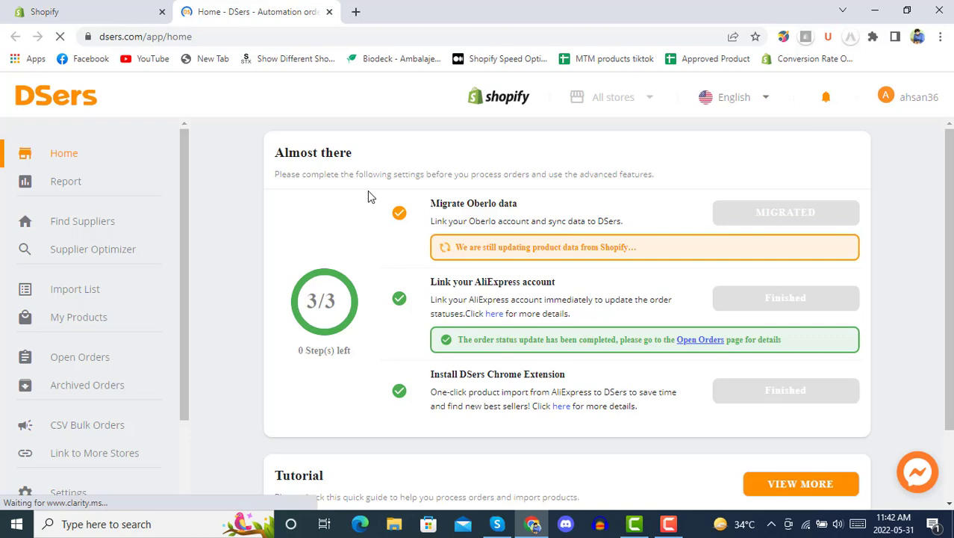
# Step: Open a new browser tab and go to aliexpress.com by typing 'ali'
pyautogui.click(355, 12)
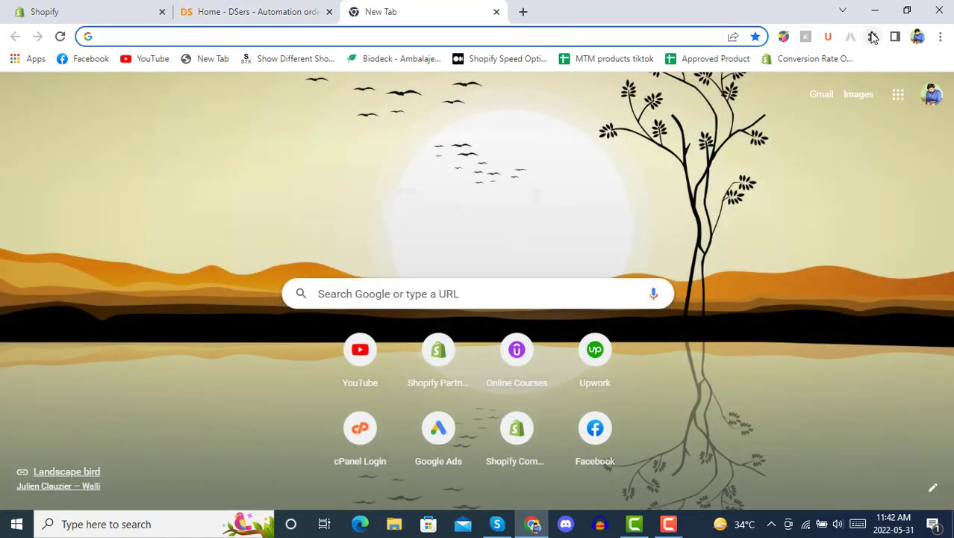
pyautogui.click(873, 37)
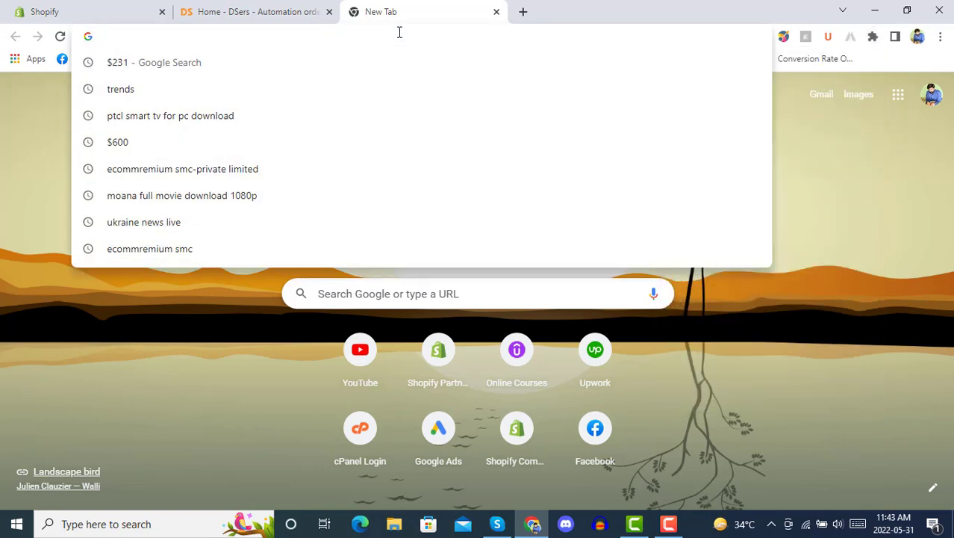
pyautogui.write('ali')
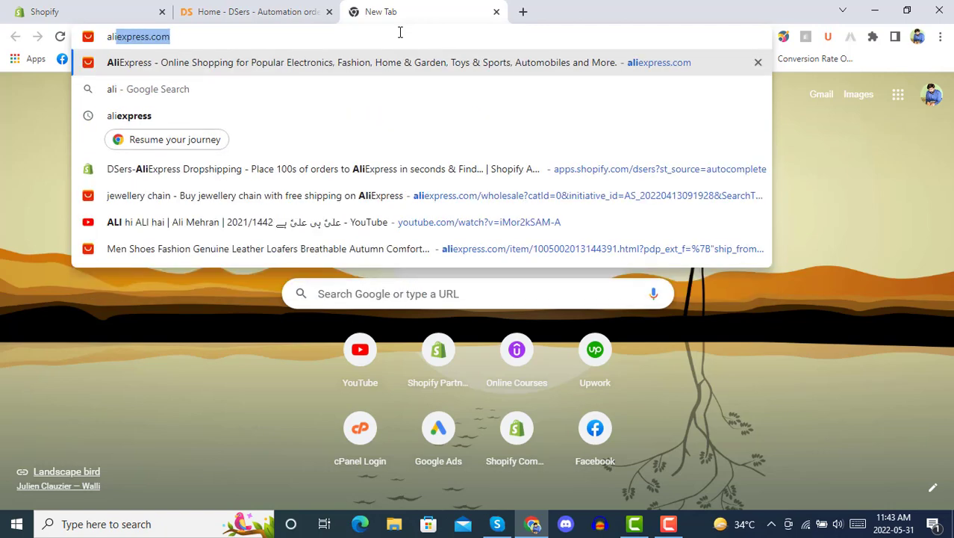
pyautogui.press('Return')
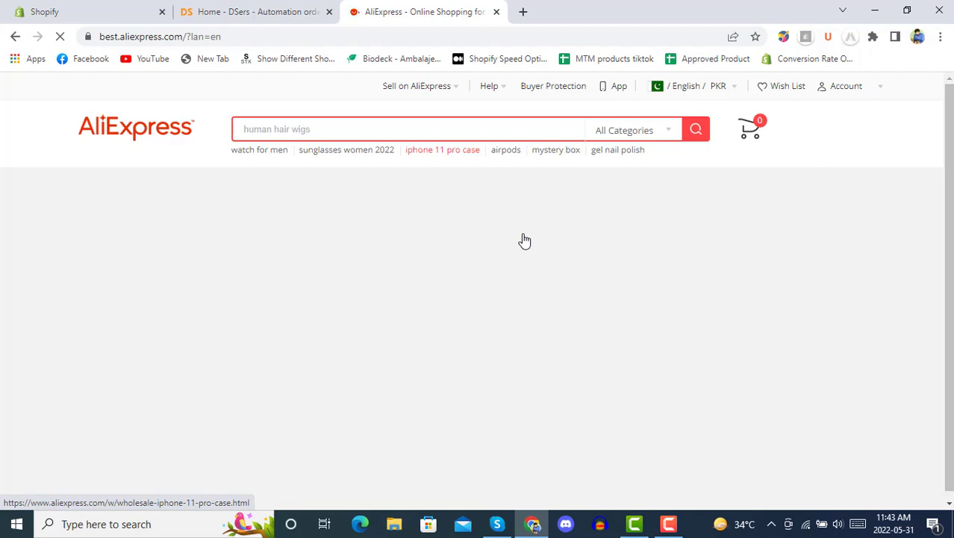
# Step: Dismiss the notifications prompt and open a SuperDeals product offer on AliExpress
pyautogui.scroll(-5, 523, 239)
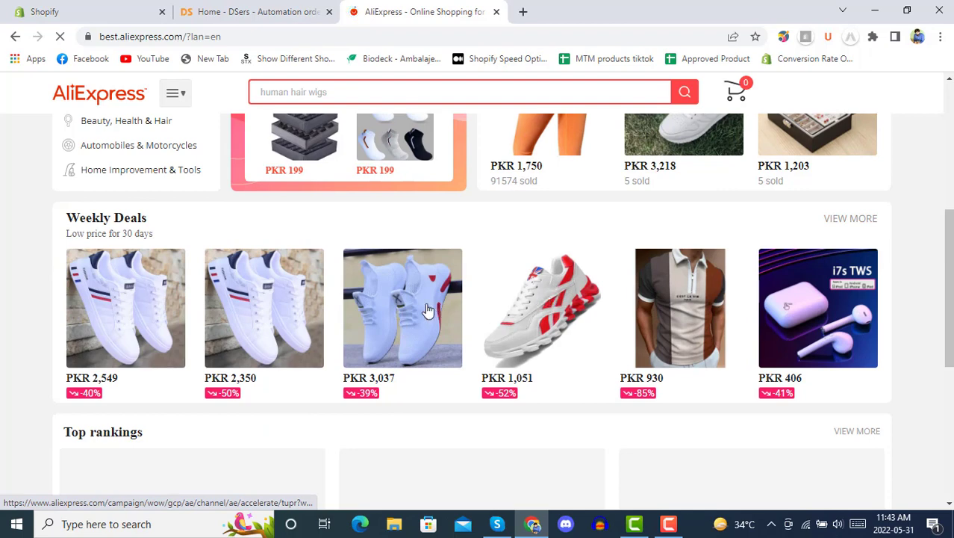
pyautogui.click(398, 314)
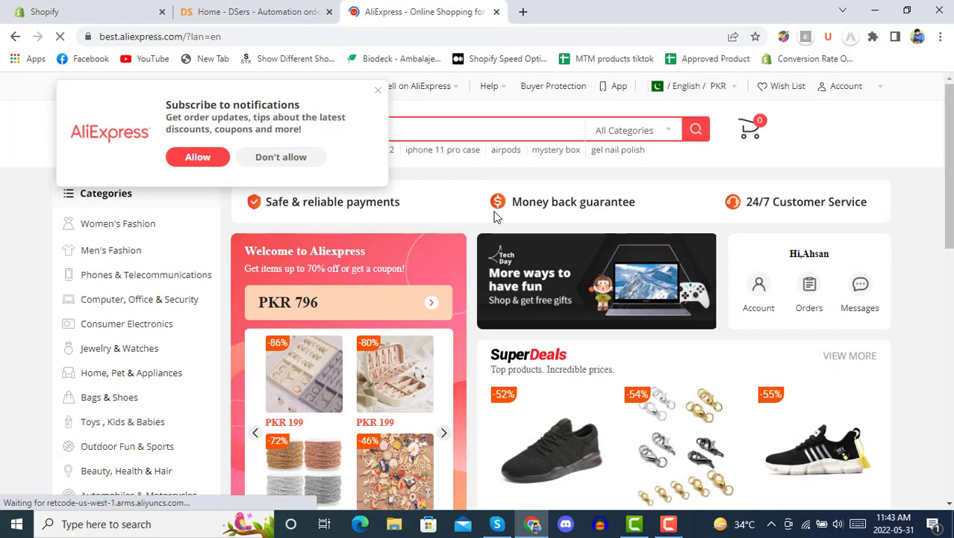
pyautogui.click(378, 90)
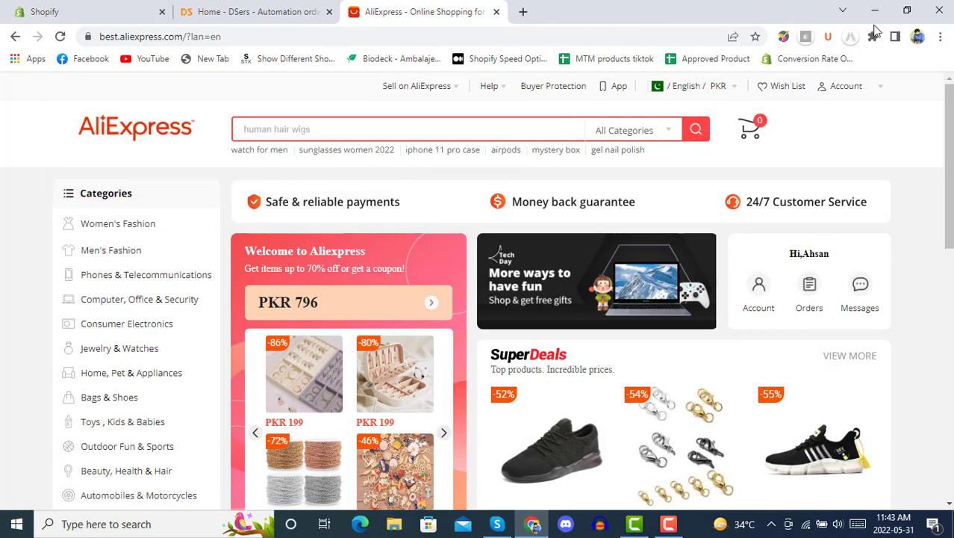
pyautogui.scroll(-3, 767, 255)
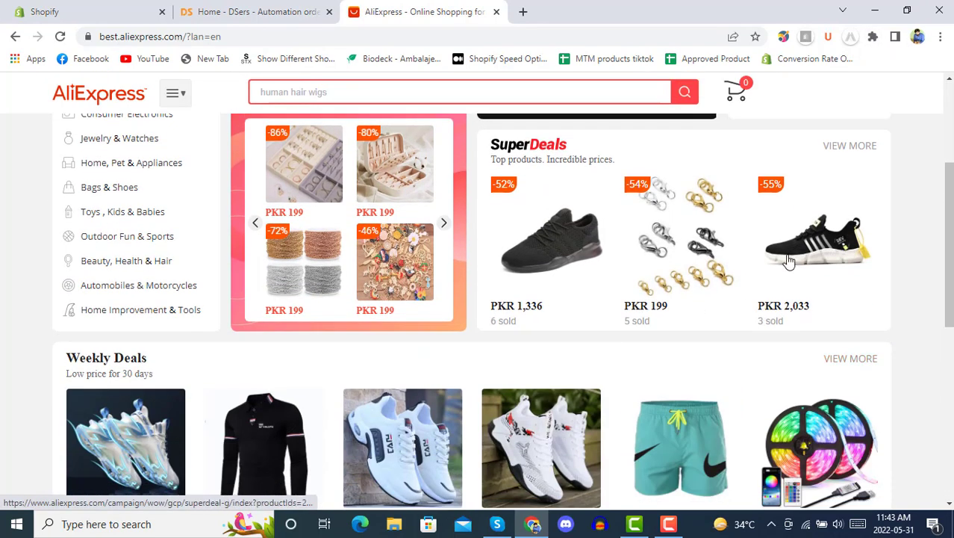
pyautogui.click(647, 241)
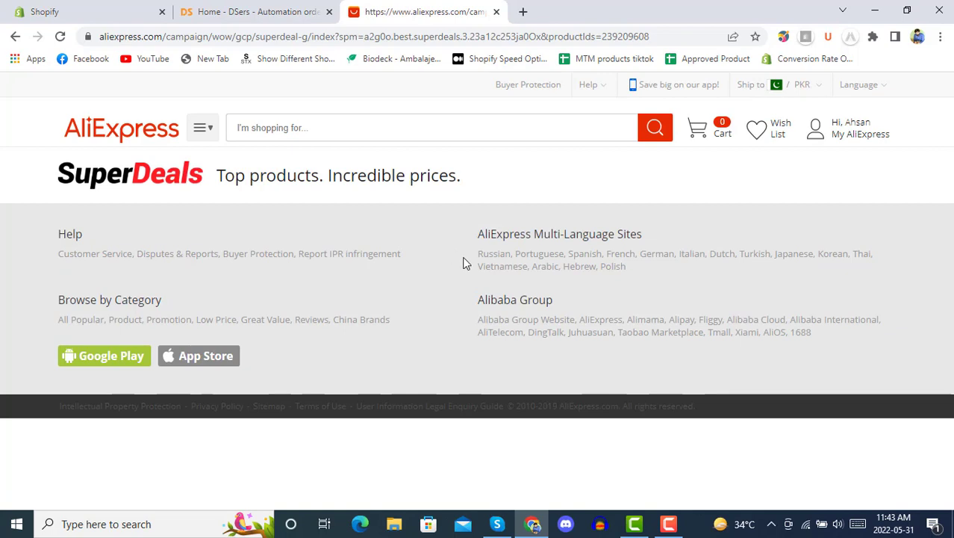
# Step: Reload SuperDeals, then briefly open and close the Cosmic Astronaut AirPods case product
pyautogui.click(60, 36)
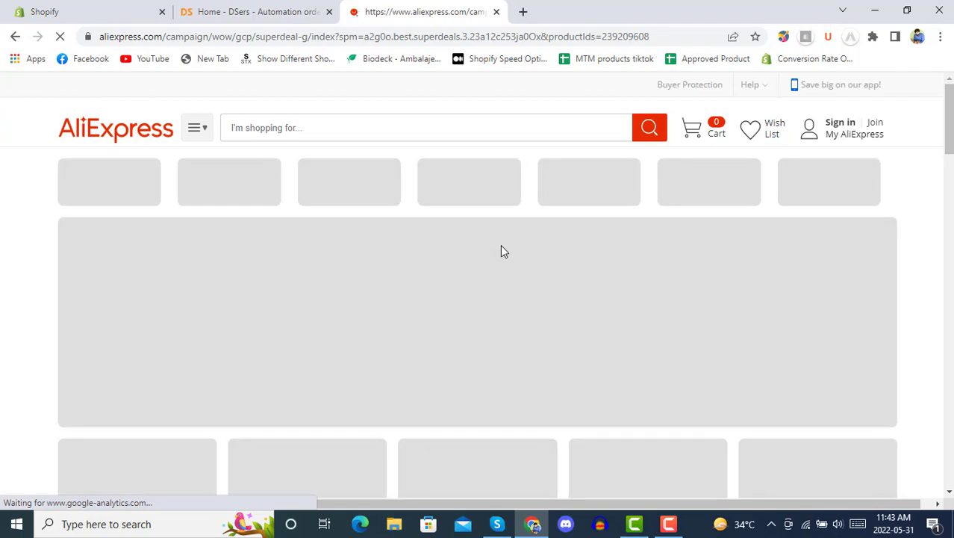
pyautogui.scroll(-5, 500, 244)
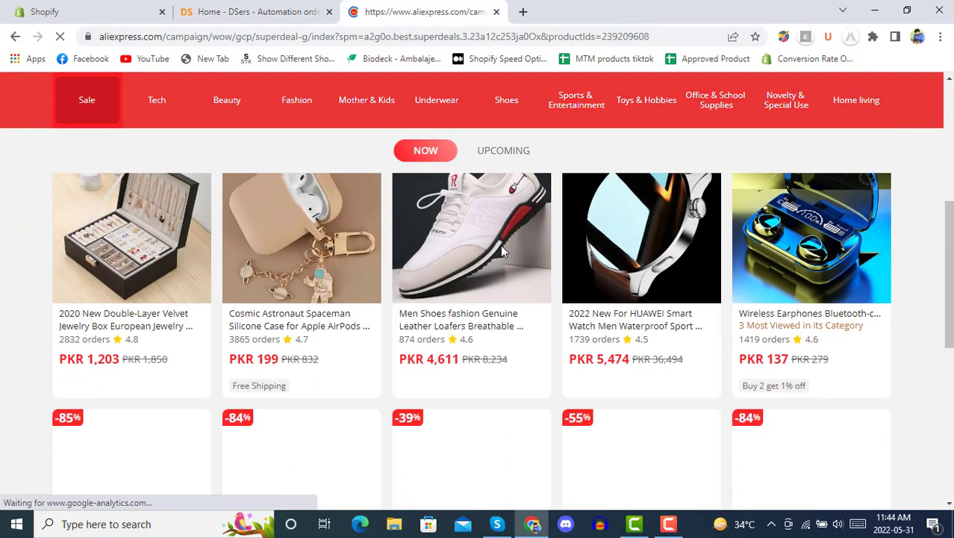
pyautogui.click(310, 240)
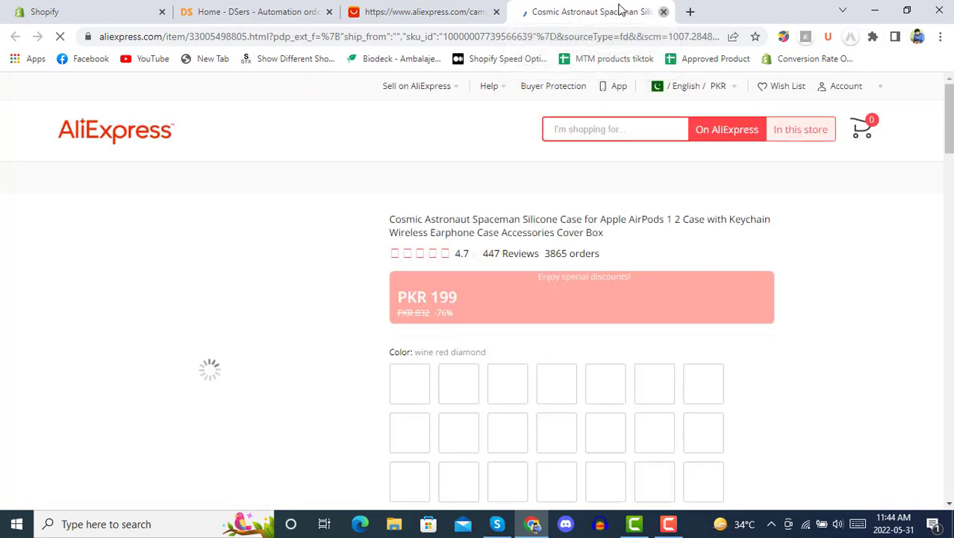
pyautogui.click(664, 12)
# Step: Scroll the deals grid and open the Soft Velvet Jewelry Box Drawer product page
pyautogui.scroll(-1, 452, 278)
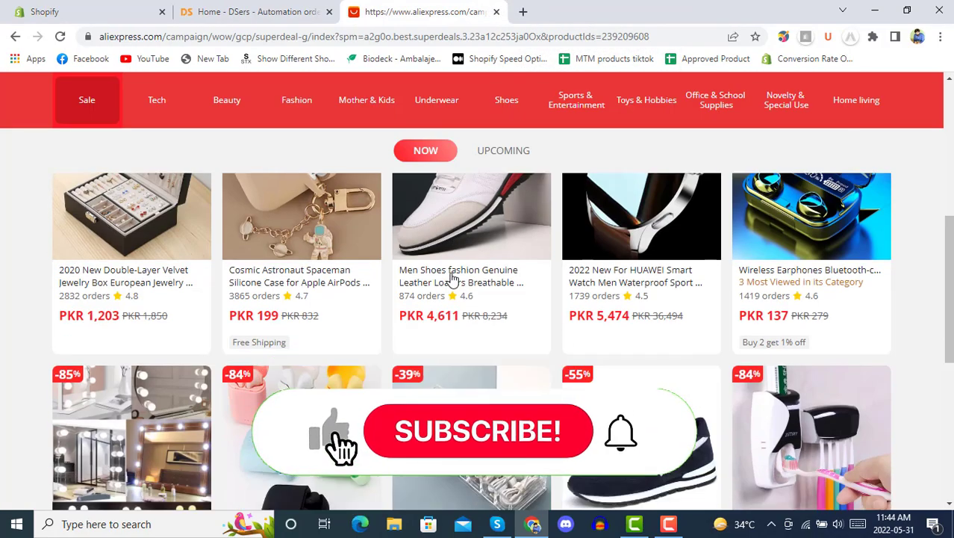
pyautogui.scroll(10, 450, 278)
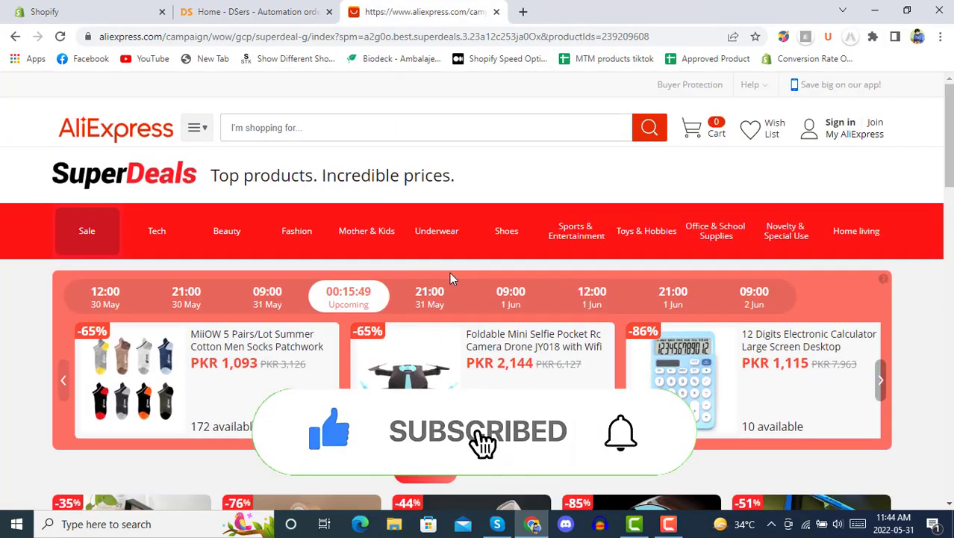
pyautogui.scroll(-5, 450, 278)
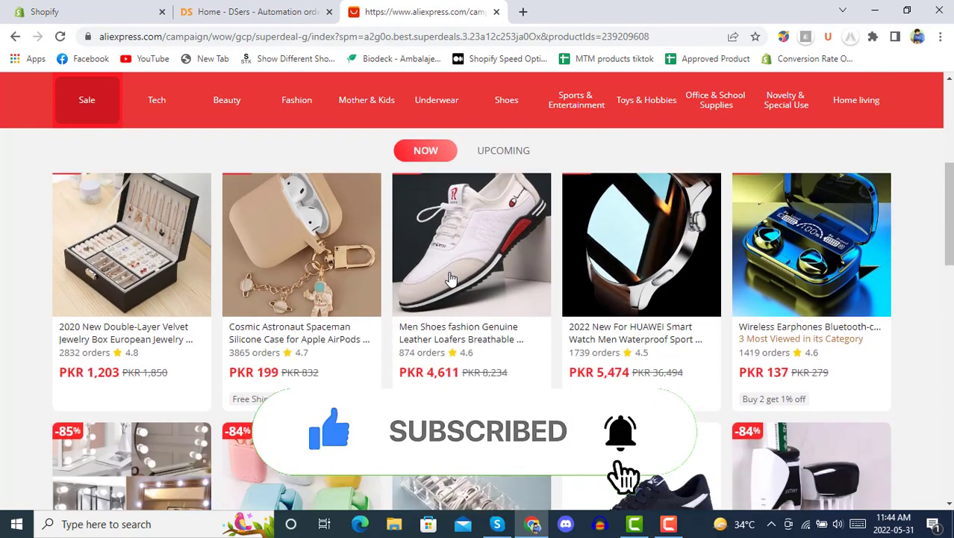
pyautogui.scroll(-2, 450, 278)
pyautogui.scroll(-4, 450, 278)
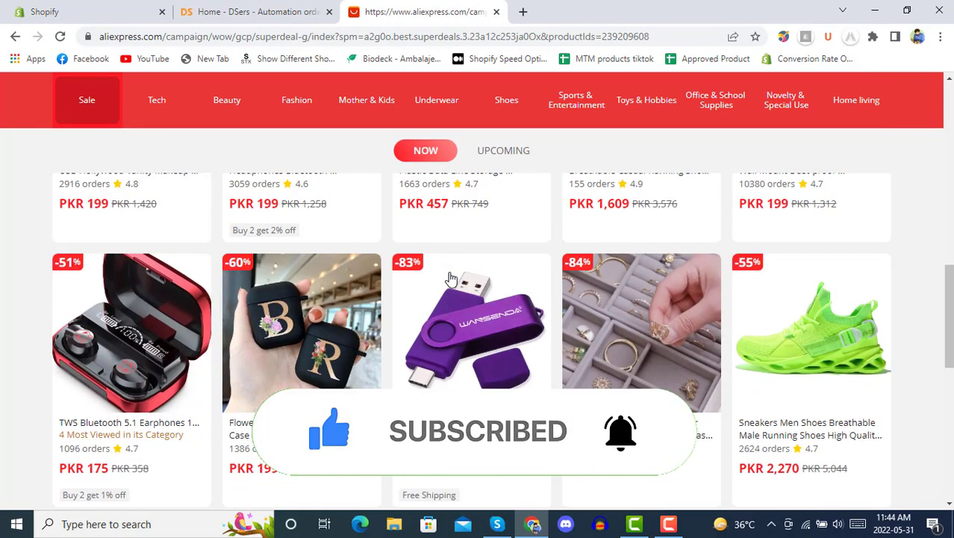
pyautogui.click(657, 341)
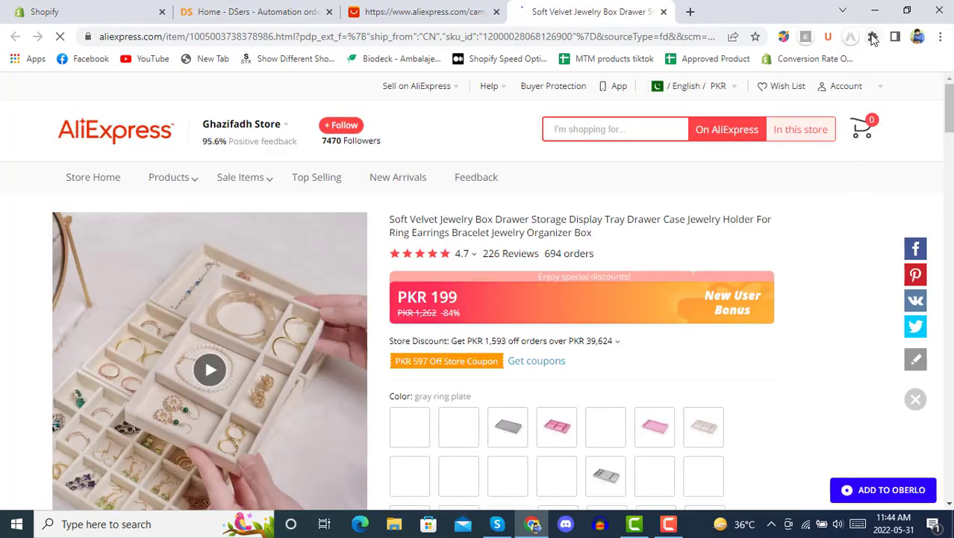
# Step: Set the DSers extension's import shipping method to USPS and save the settings
pyautogui.click(872, 37)
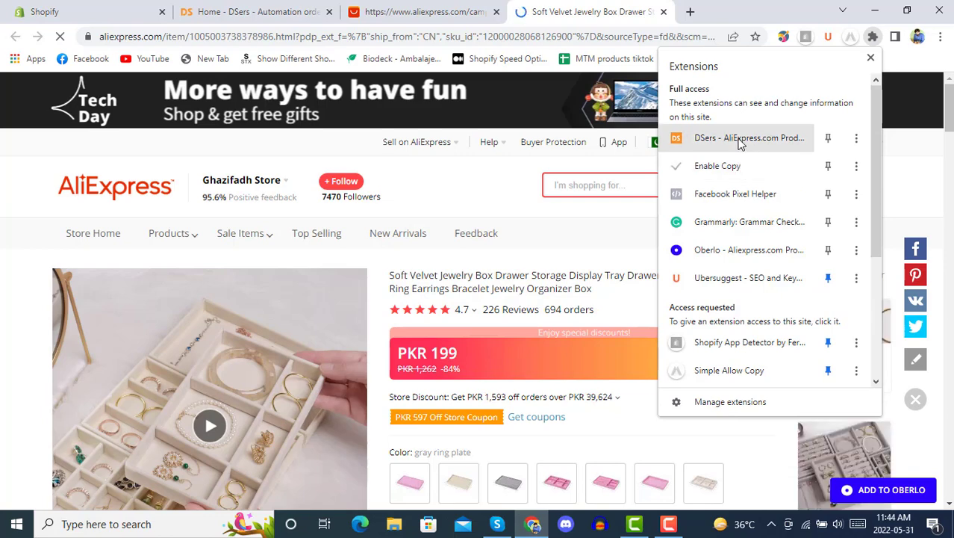
pyautogui.click(742, 140)
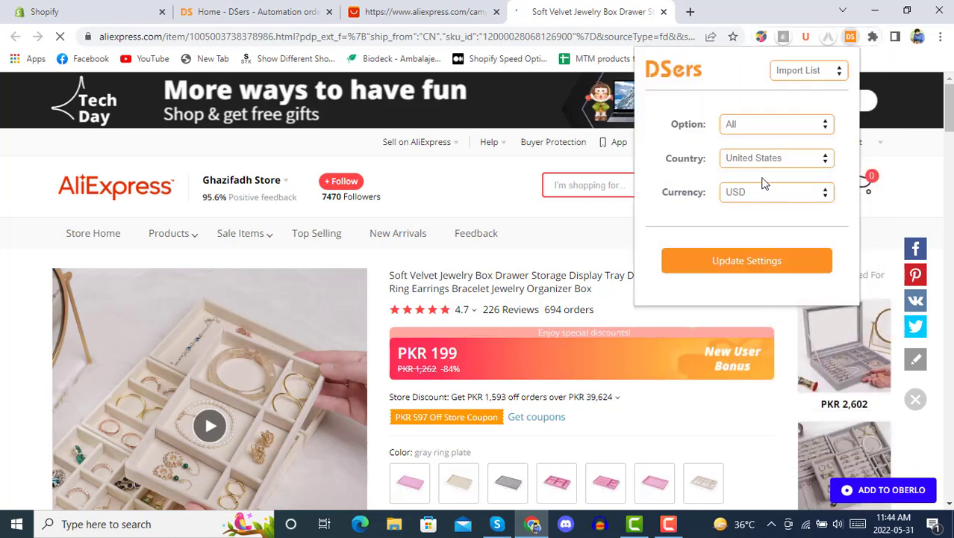
pyautogui.click(775, 126)
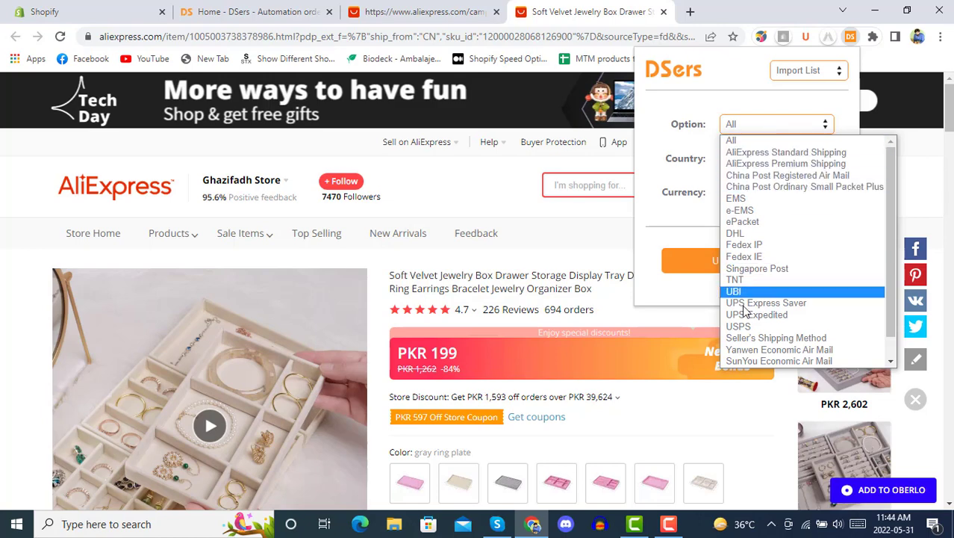
pyautogui.scroll(-1, 769, 280)
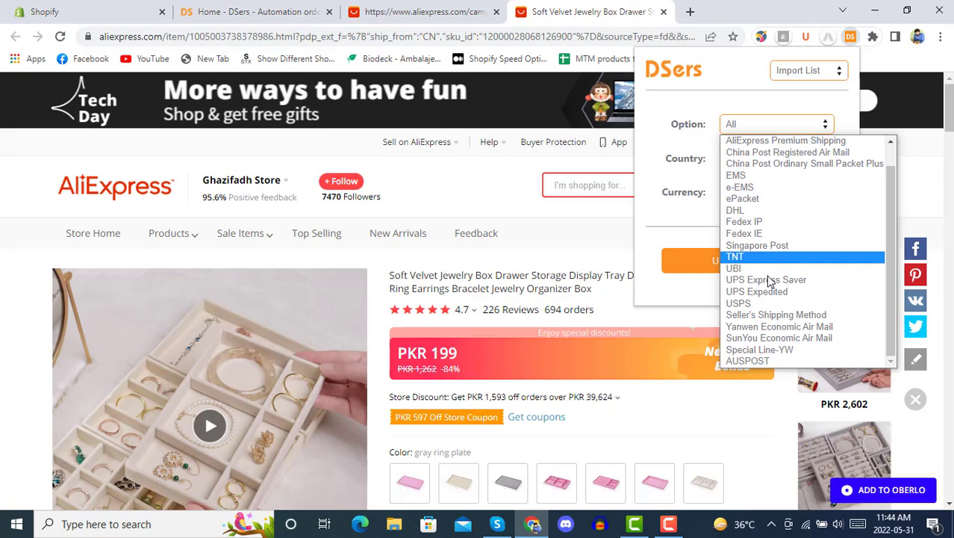
pyautogui.scroll(1, 769, 280)
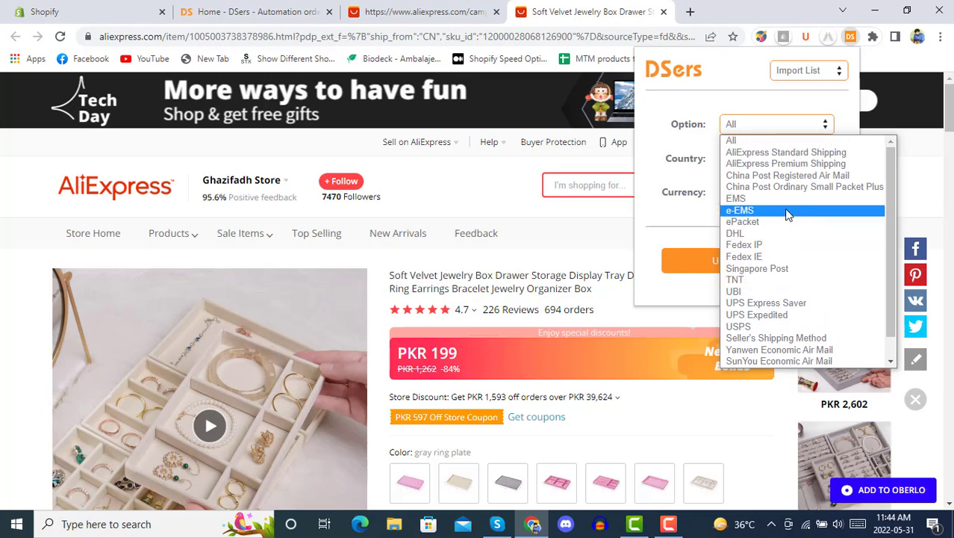
pyautogui.click(769, 326)
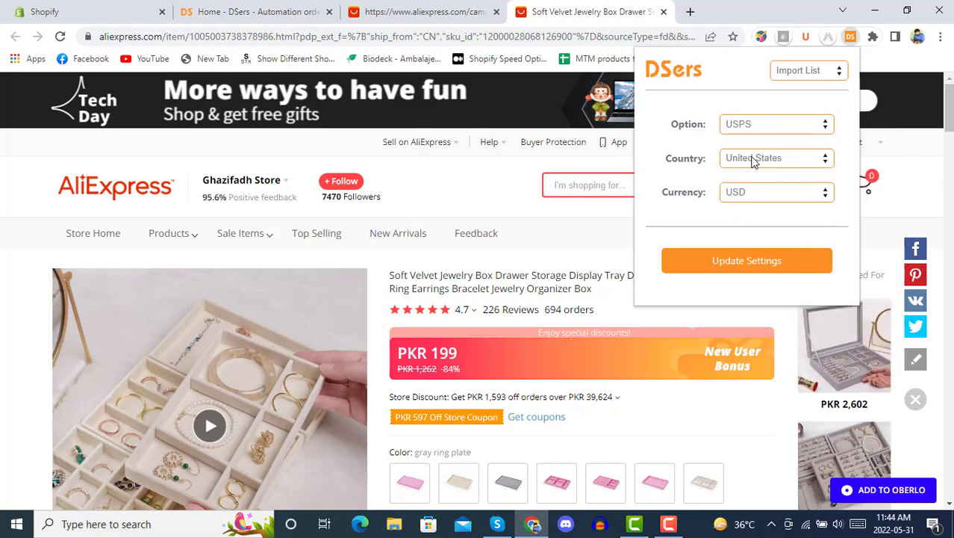
pyautogui.click(762, 260)
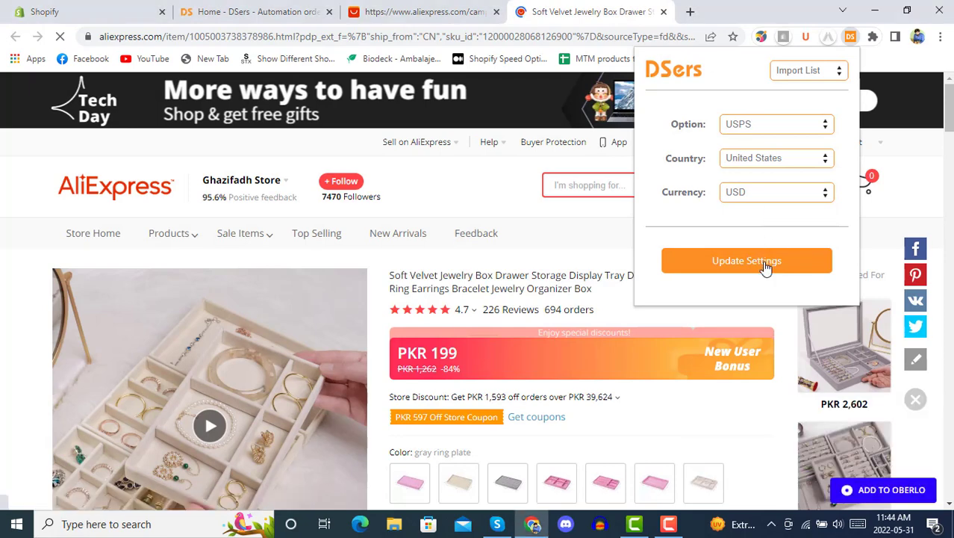
pyautogui.click(765, 262)
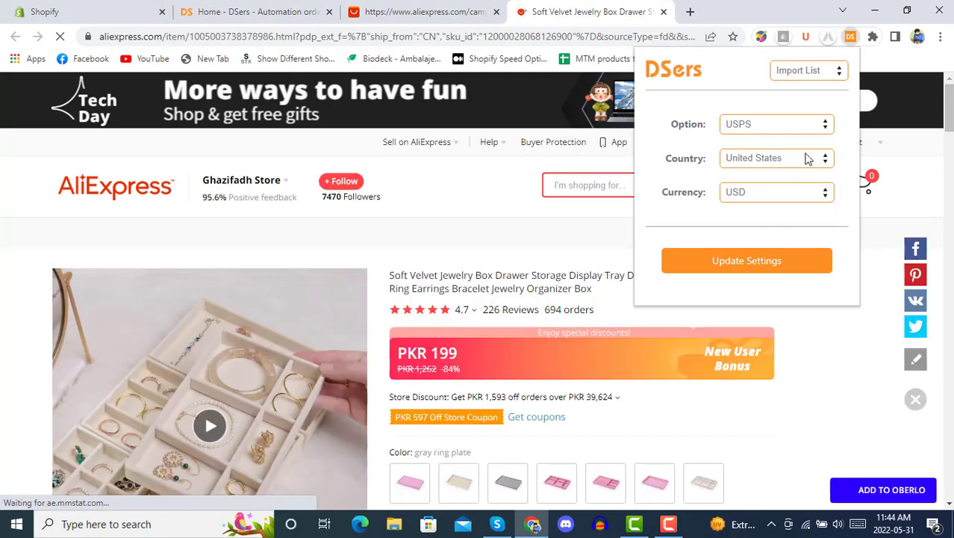
pyautogui.click(852, 38)
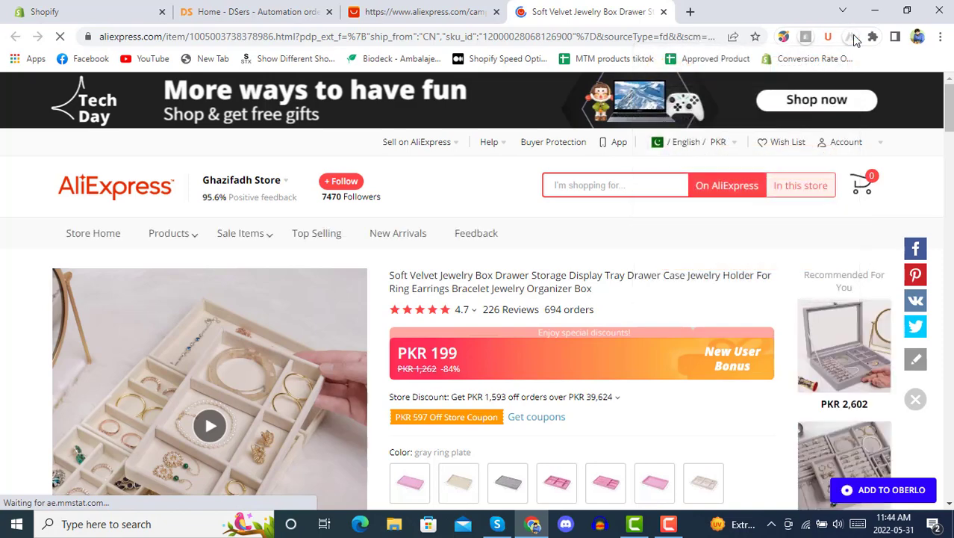
# Step: Recheck the DSers extension settings, reload the jewelry box page, then return to DSers Home
pyautogui.click(873, 36)
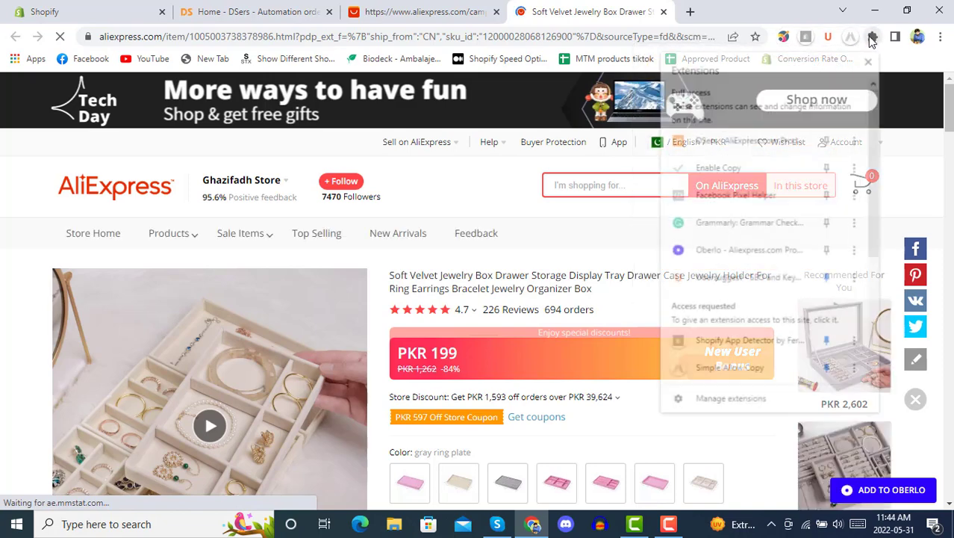
pyautogui.click(750, 139)
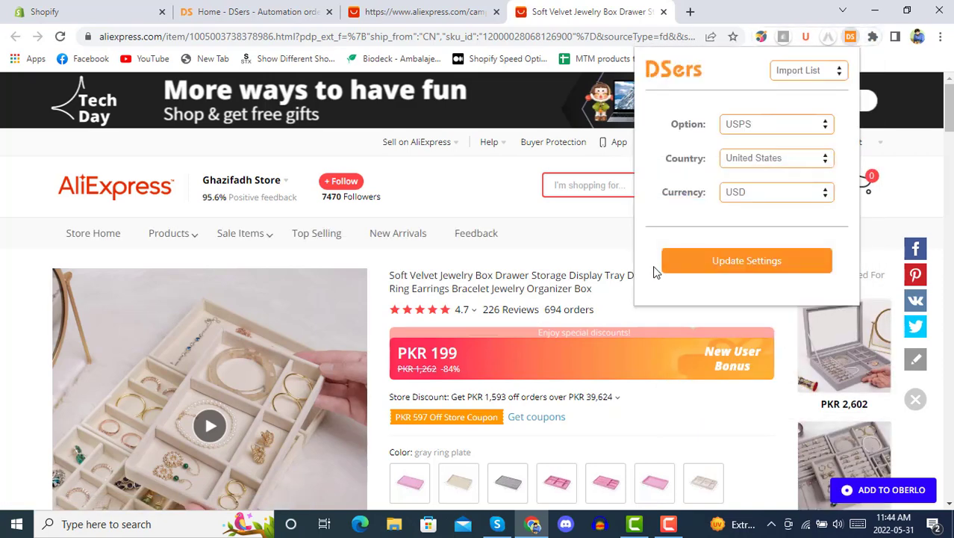
pyautogui.click(589, 239)
pyautogui.click(61, 38)
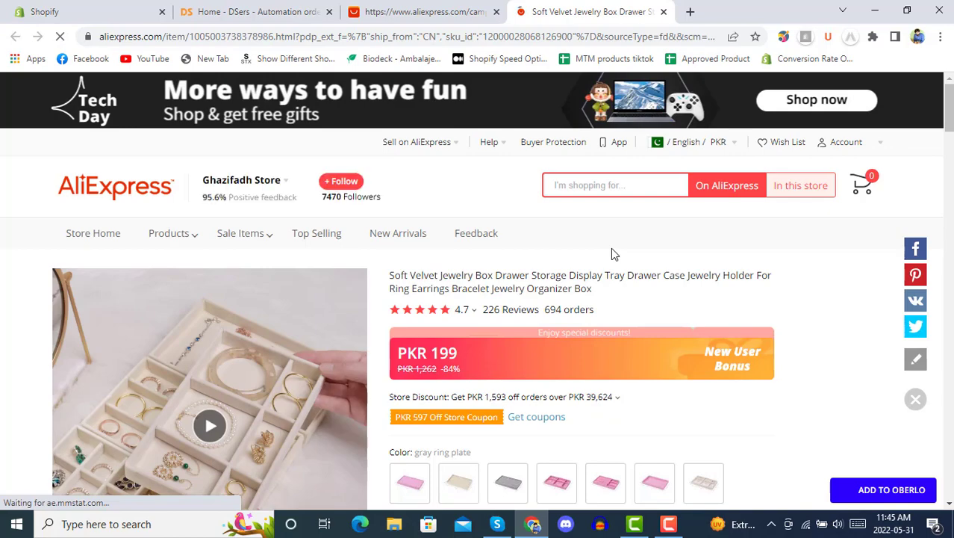
pyautogui.scroll(-8, 611, 252)
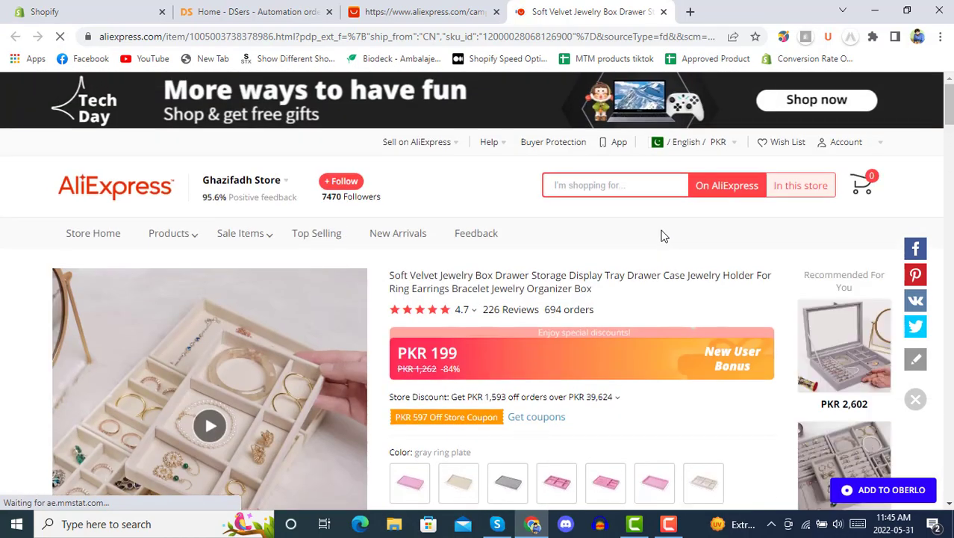
pyautogui.scroll(-2, 665, 239)
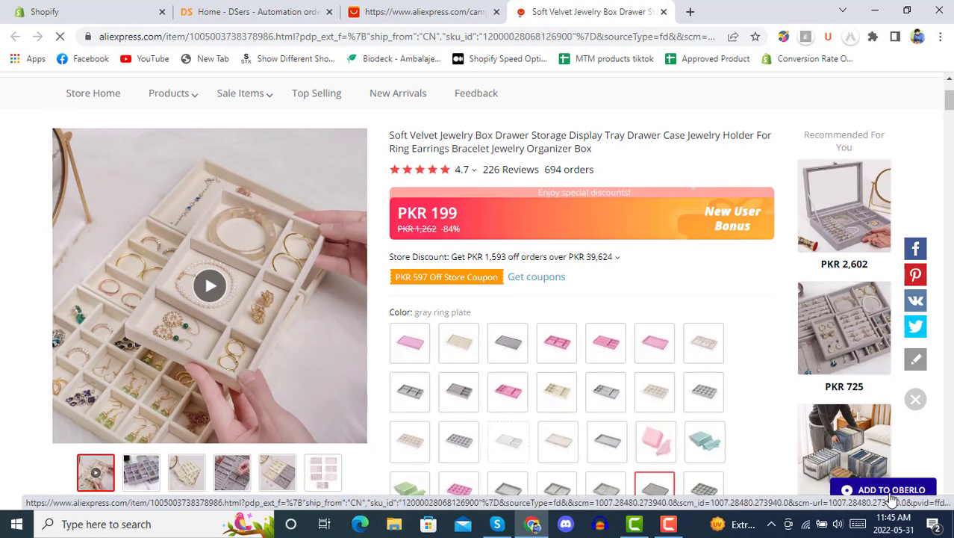
pyautogui.click(86, 9)
pyautogui.click(236, 10)
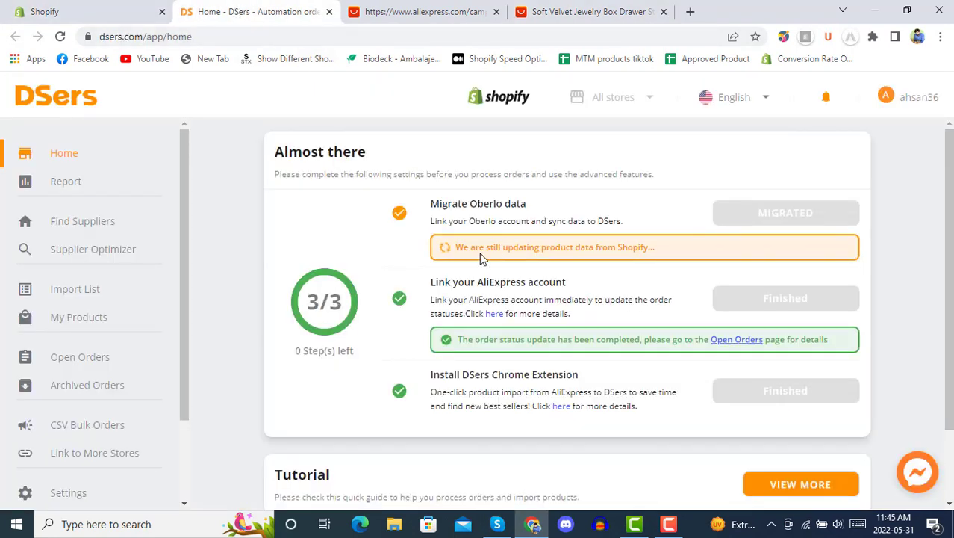
# Step: Delete the Oberlo app from Shopify's installed apps, giving 'Not needed anymore' as the reason
pyautogui.click(66, 9)
pyautogui.scroll(-3, 340, 385)
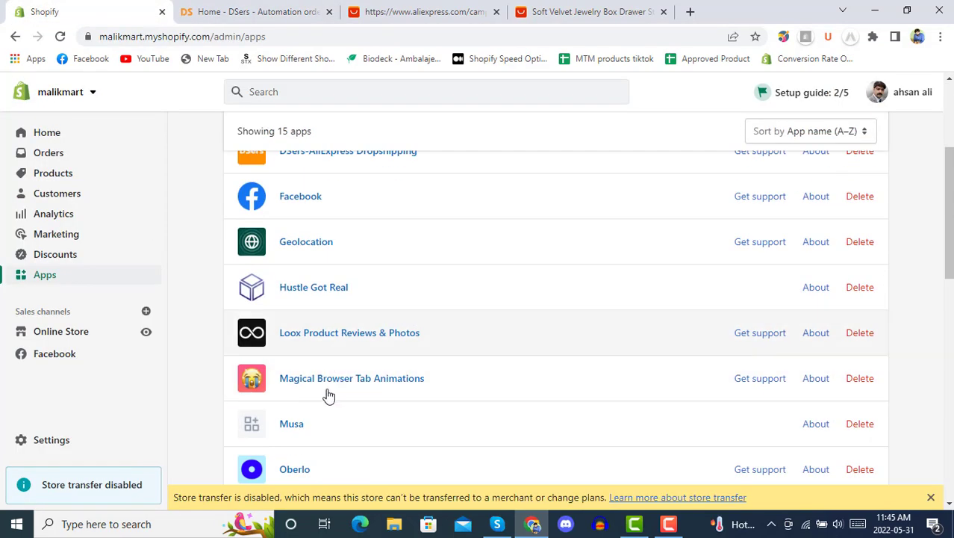
pyautogui.scroll(-2, 335, 400)
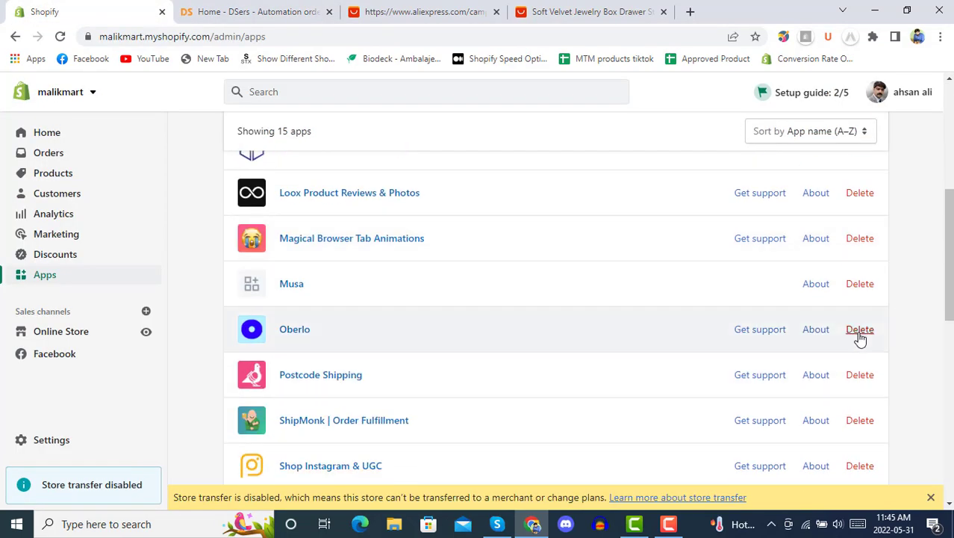
pyautogui.click(860, 330)
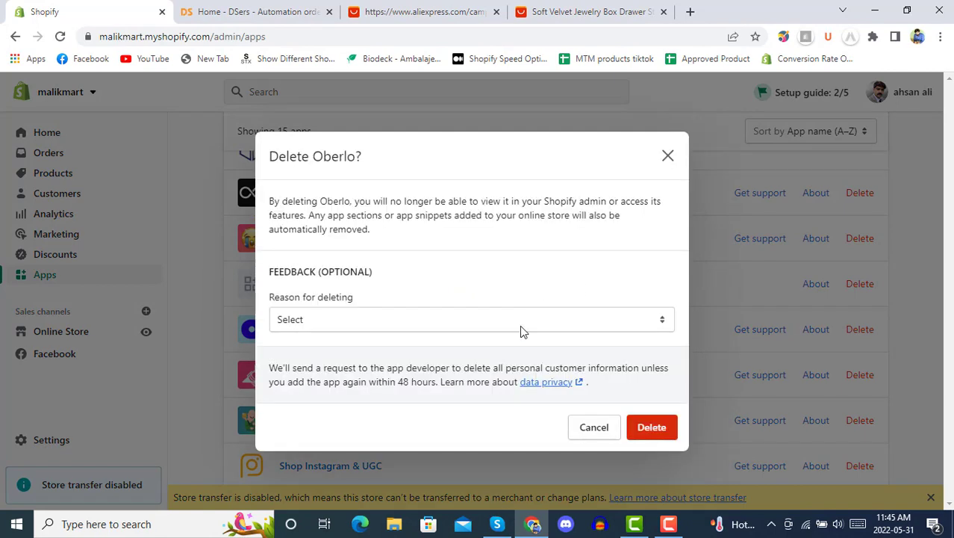
pyautogui.click(523, 323)
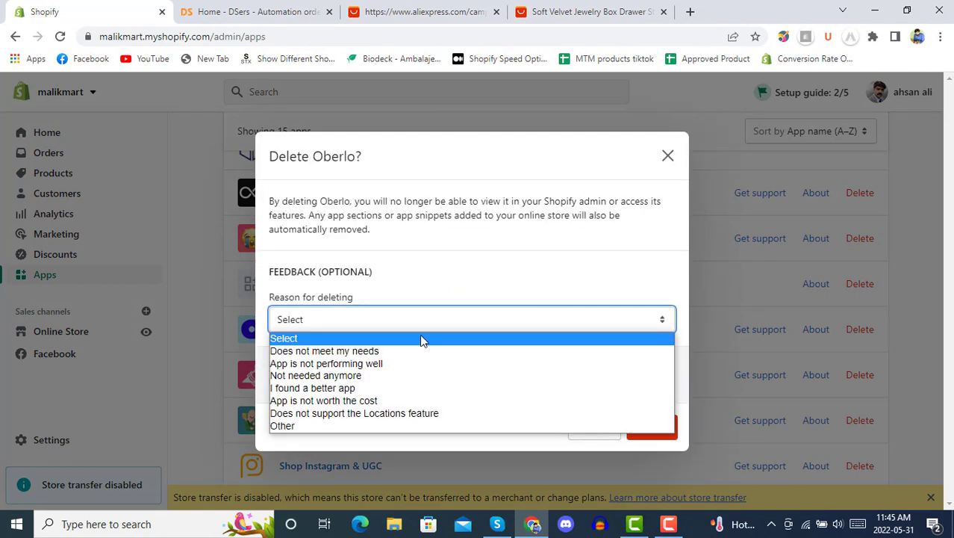
pyautogui.click(363, 375)
pyautogui.click(652, 466)
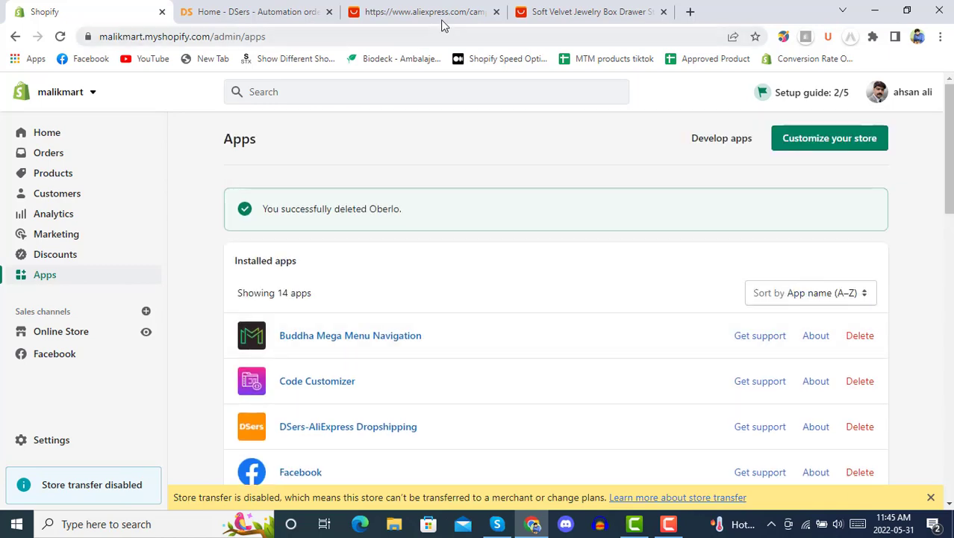
# Step: Remove the Oberlo extension from Chrome and reload the jewelry box product page
pyautogui.click(560, 9)
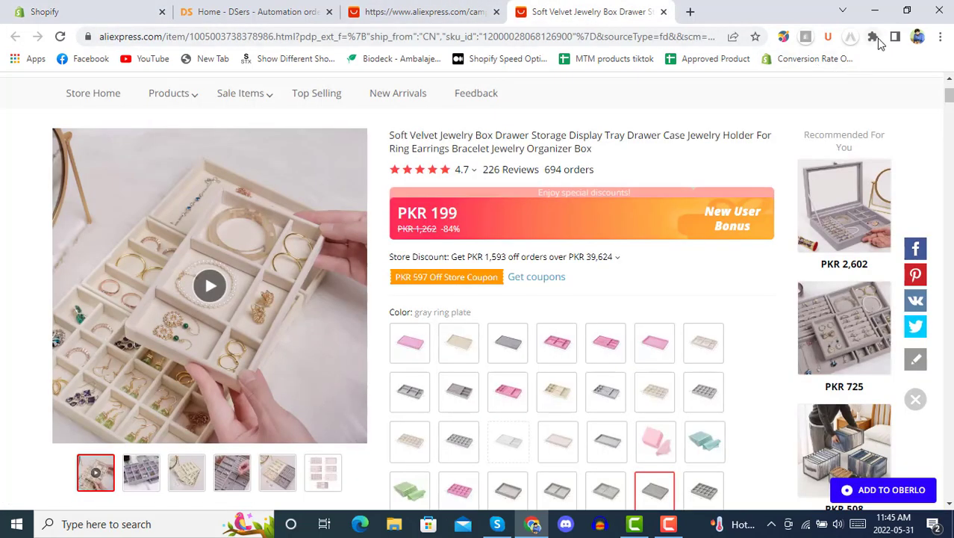
pyautogui.click(873, 36)
pyautogui.click(856, 249)
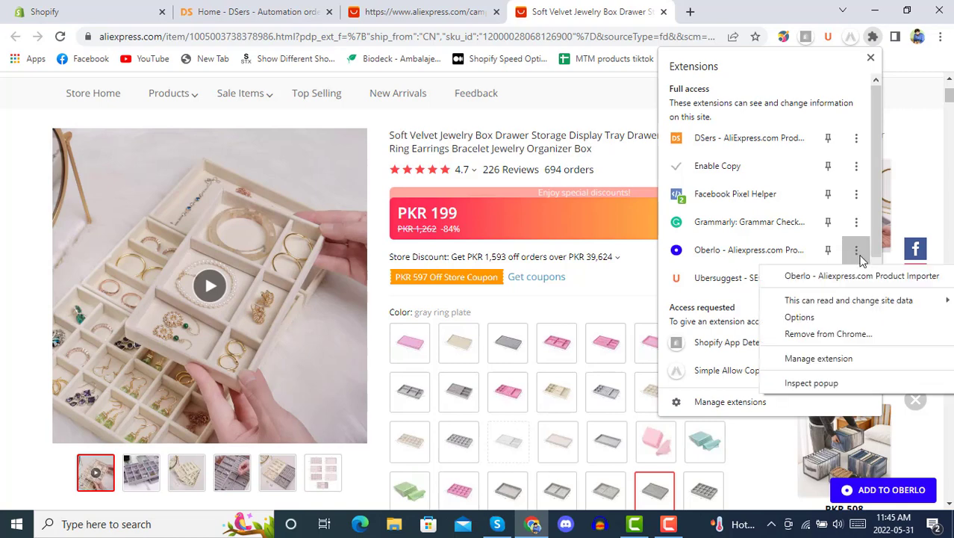
pyautogui.click(825, 335)
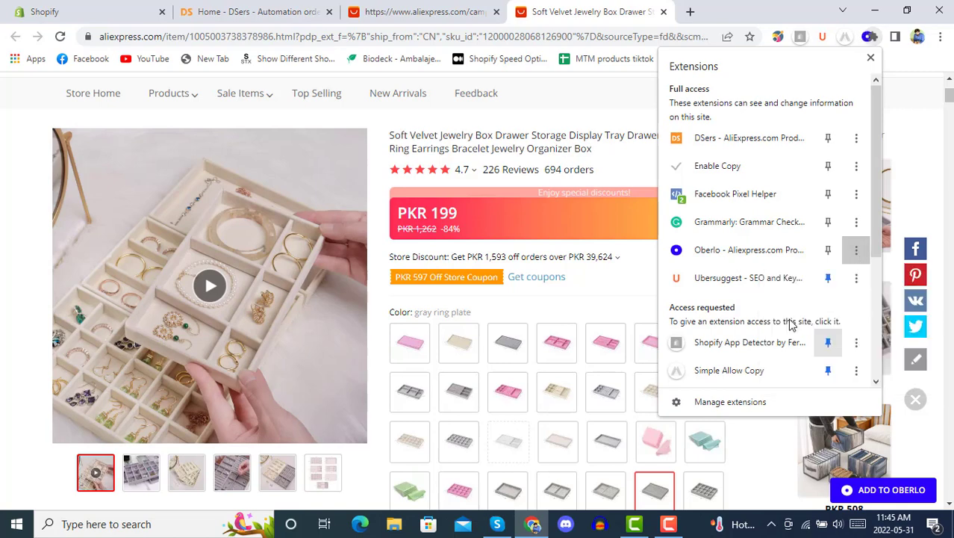
pyautogui.click(761, 149)
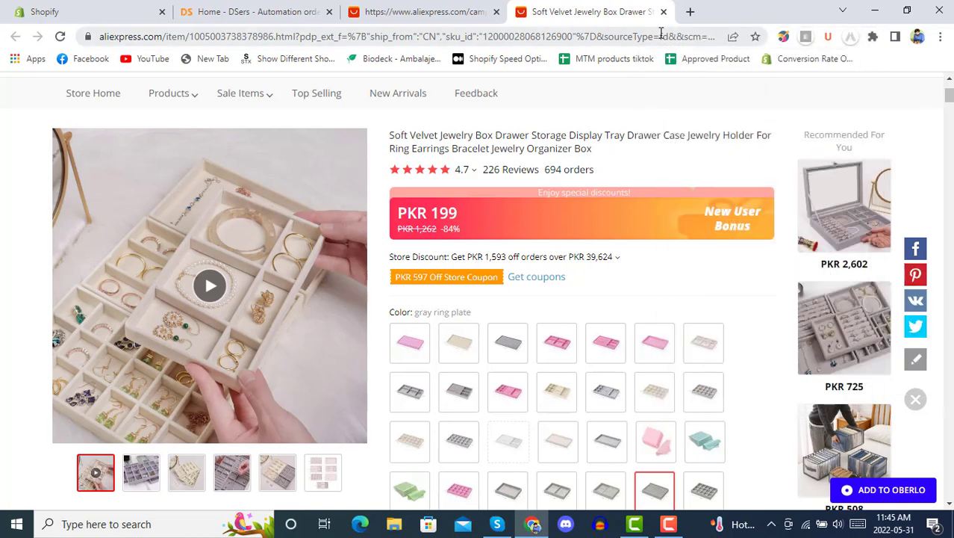
pyautogui.click(60, 35)
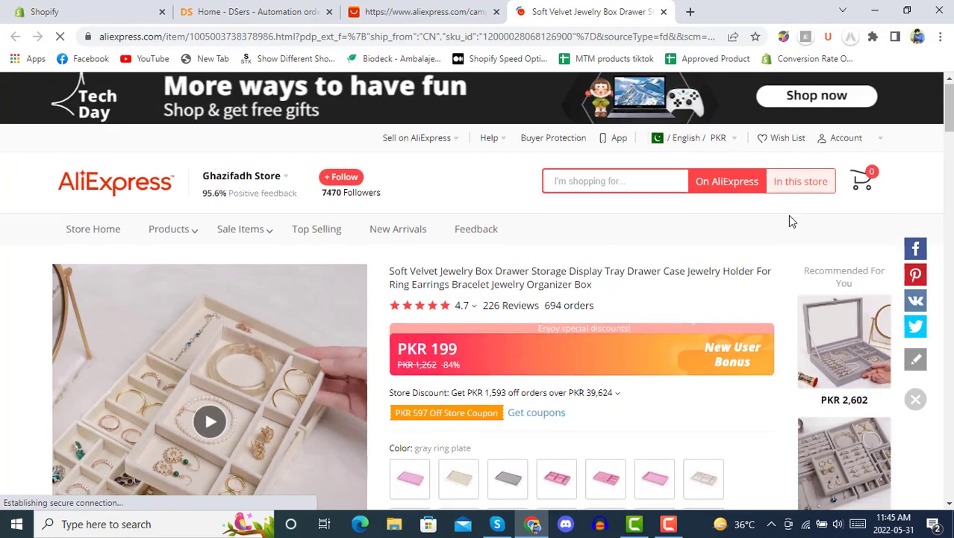
# Step: Add the Soft Velvet Jewelry Box to DSers from its AliExpress page, then return to DSers Home
pyautogui.scroll(-4, 788, 215)
pyautogui.scroll(-3, 787, 215)
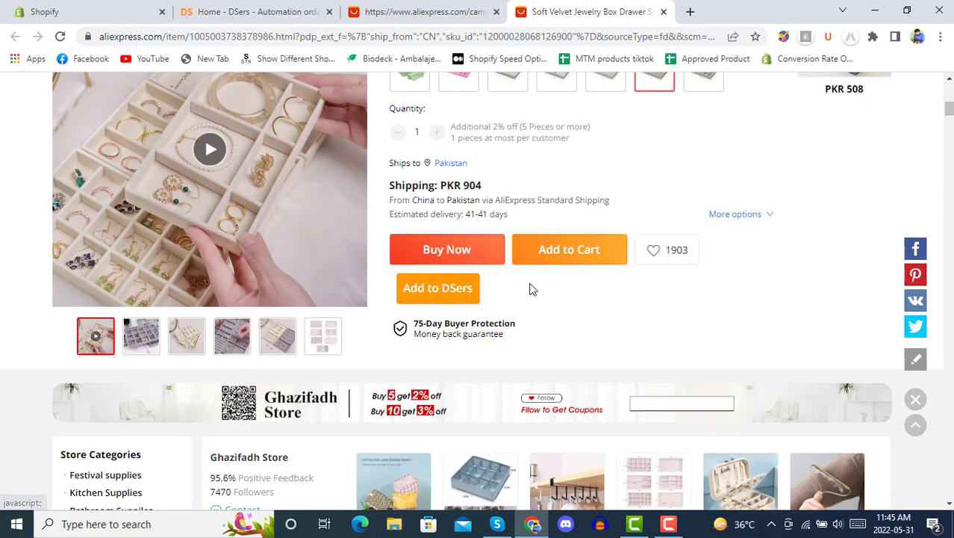
pyautogui.click(451, 296)
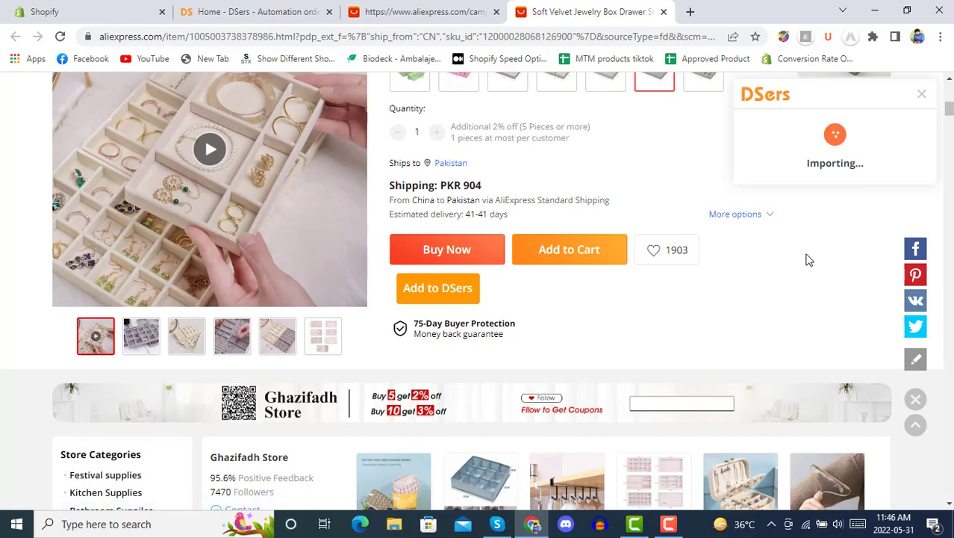
pyautogui.scroll(3, 808, 259)
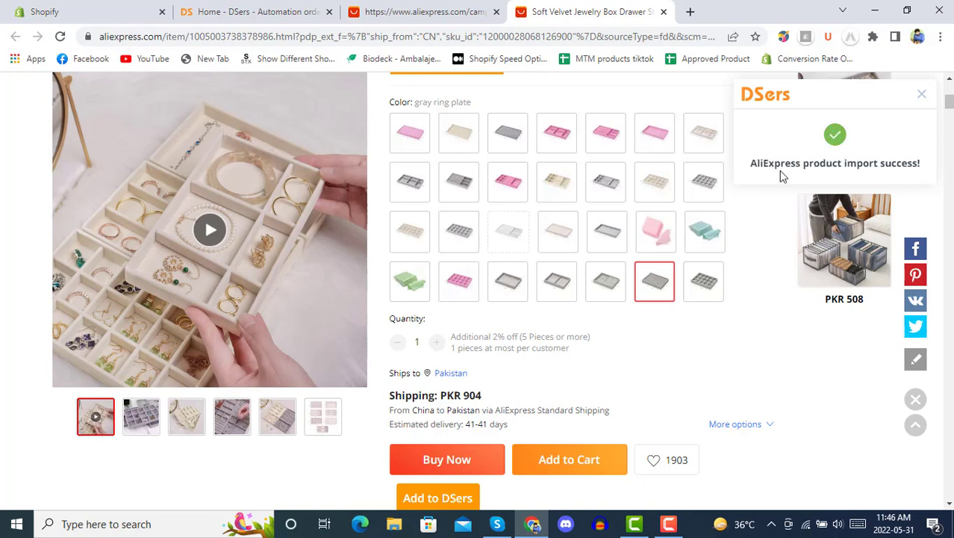
pyautogui.click(242, 11)
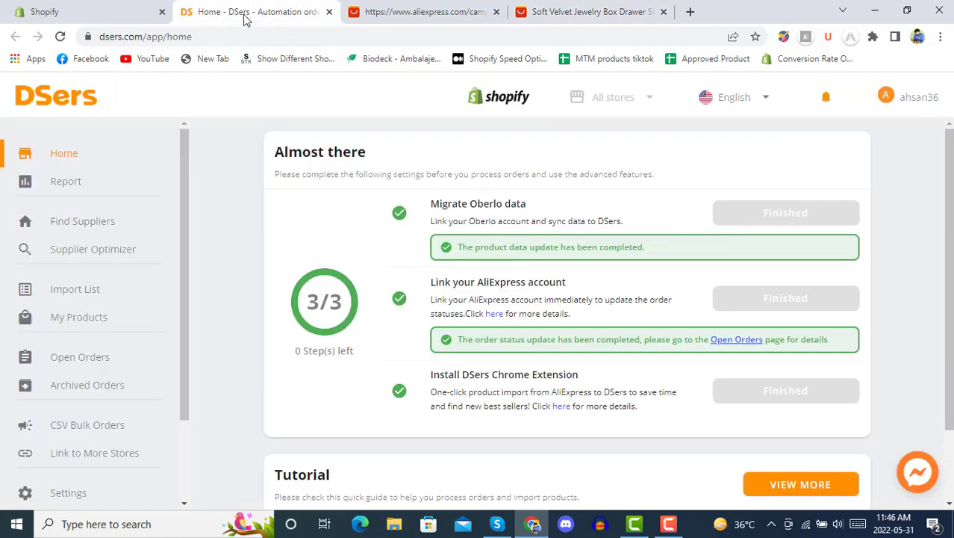
# Step: Open DSers My Products and filter the list to AliExpress-sourced products
pyautogui.click(84, 324)
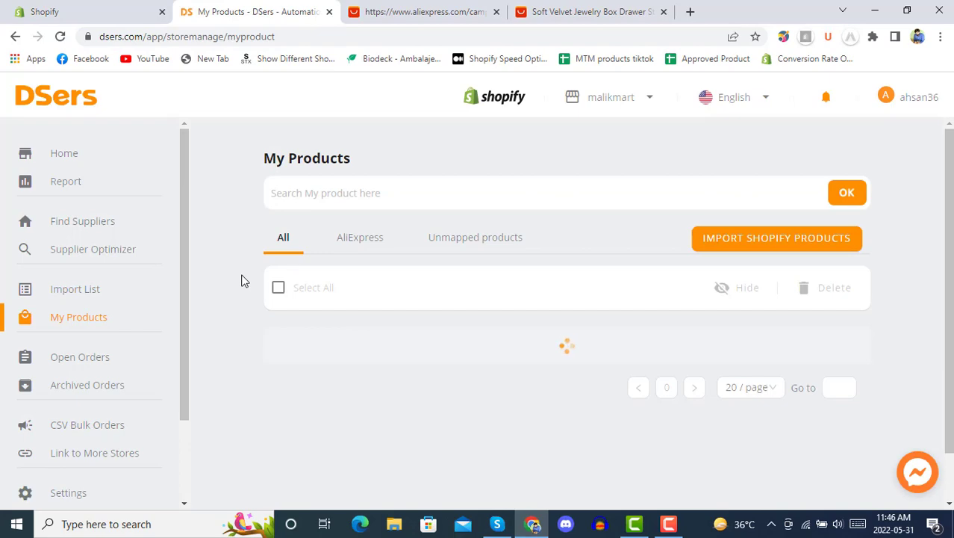
pyautogui.scroll(-2, 241, 280)
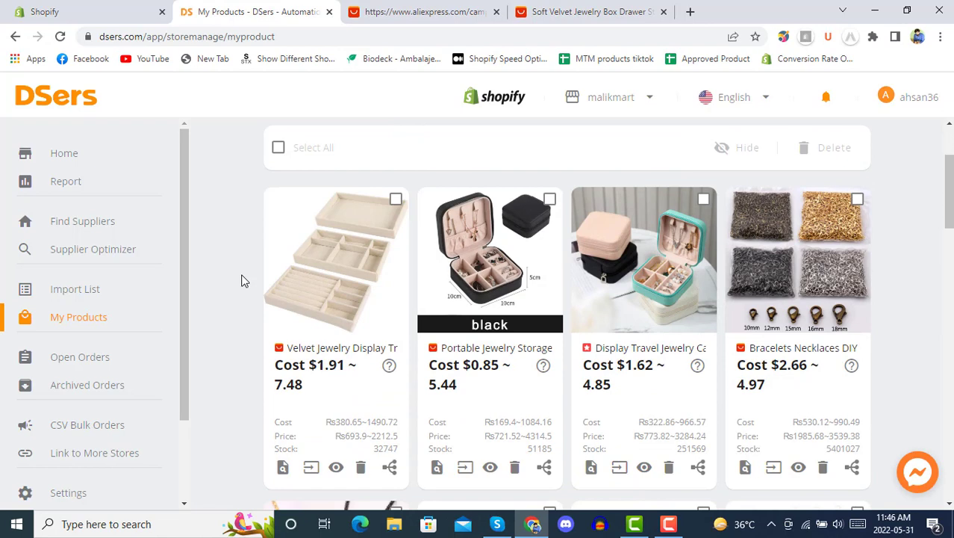
pyautogui.scroll(2, 241, 280)
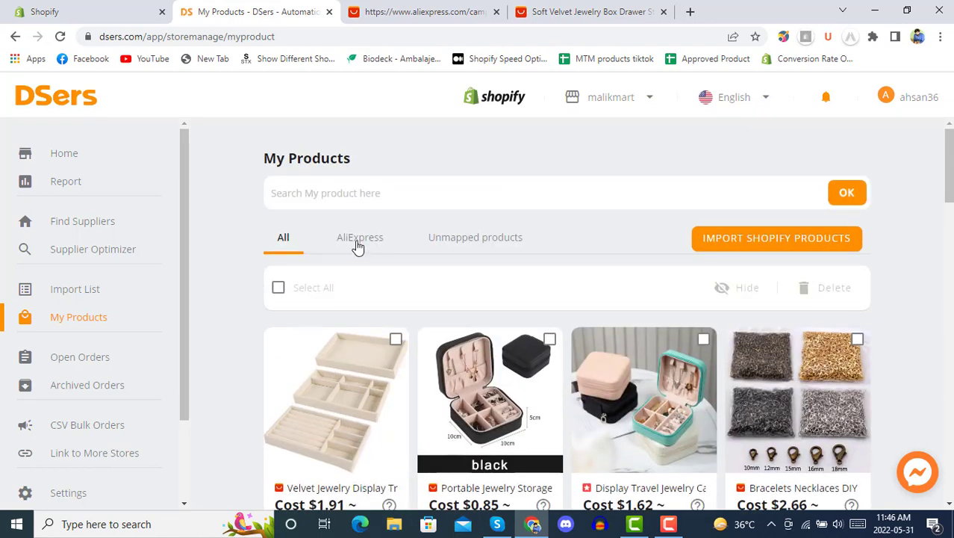
pyautogui.click(357, 247)
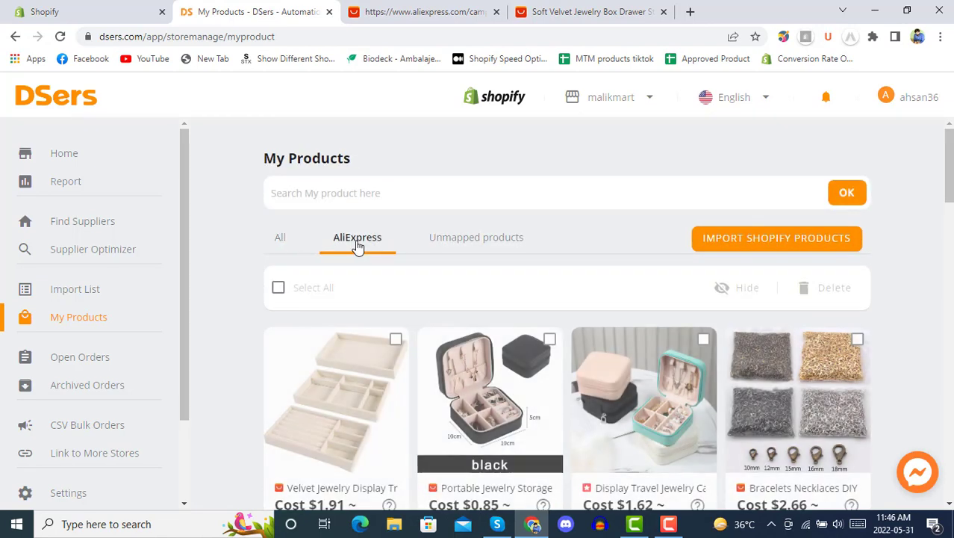
pyautogui.scroll(-15, 357, 247)
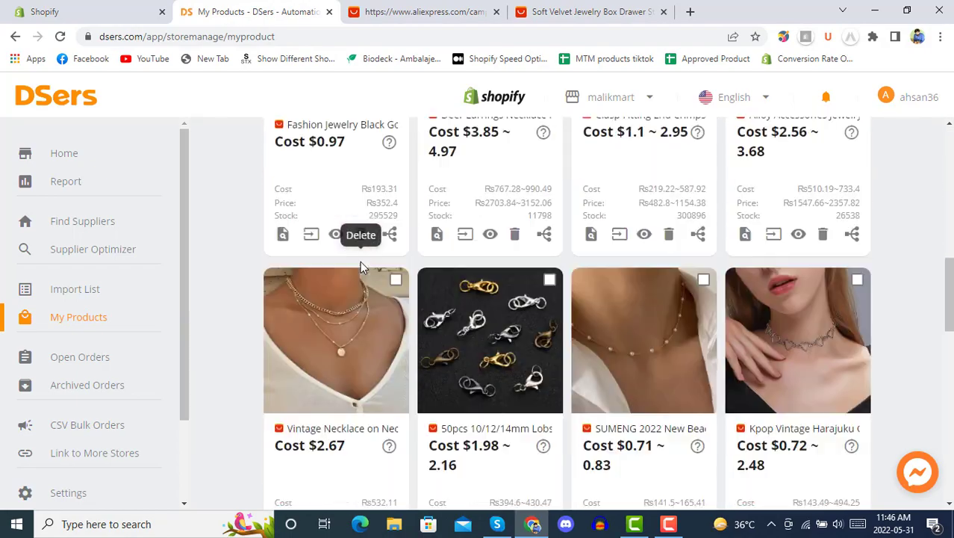
pyautogui.scroll(-5, 361, 267)
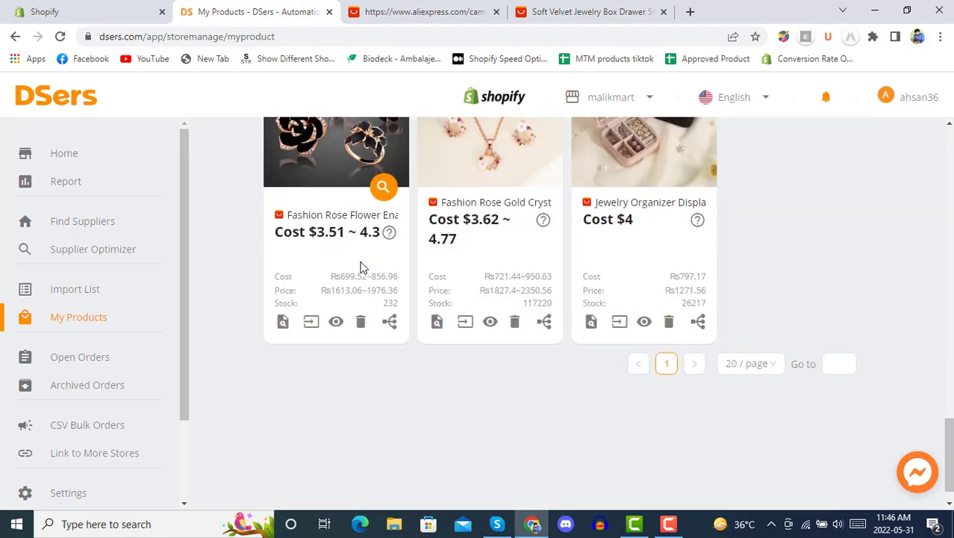
pyautogui.scroll(2, 361, 267)
pyautogui.scroll(4, 360, 267)
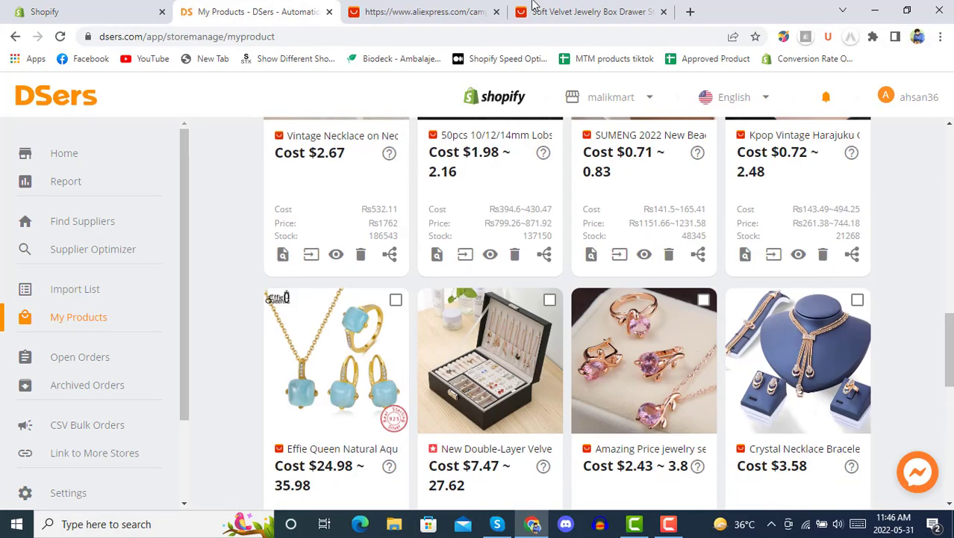
# Step: Glance at the AliExpress jewelry box page, then scroll through the AliExpress-filtered My Products list
pyautogui.click(593, 11)
pyautogui.scroll(5, 396, 433)
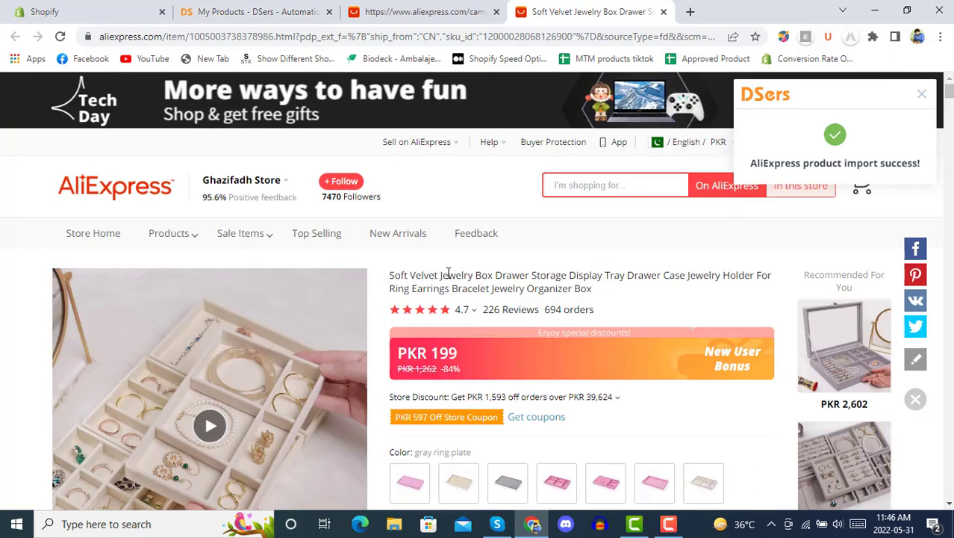
pyautogui.click(302, 9)
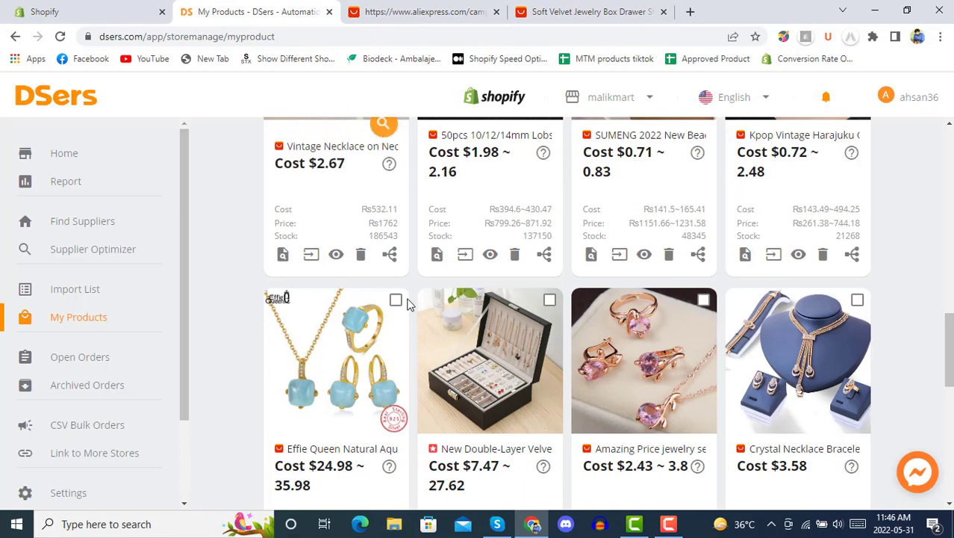
pyautogui.scroll(-3, 520, 303)
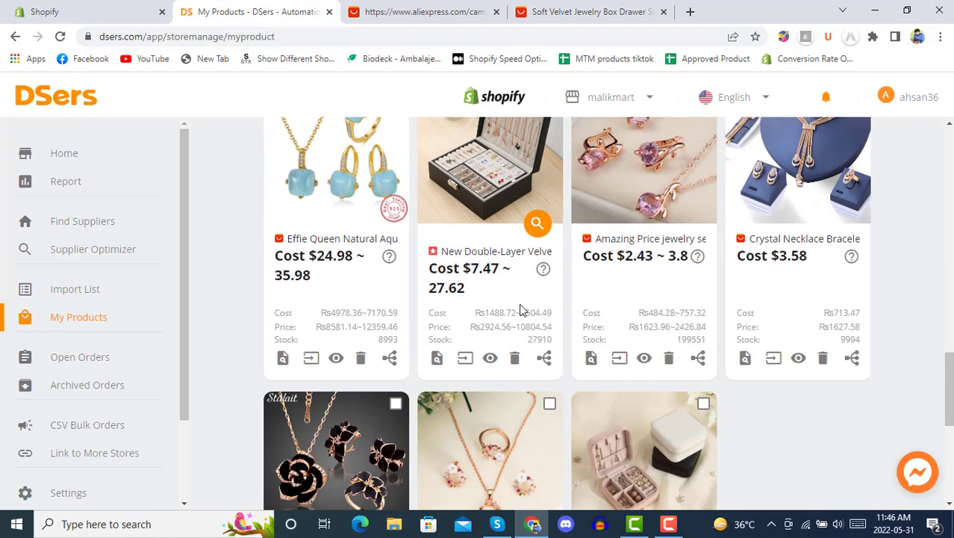
pyautogui.scroll(-2, 521, 310)
pyautogui.scroll(-2, 514, 309)
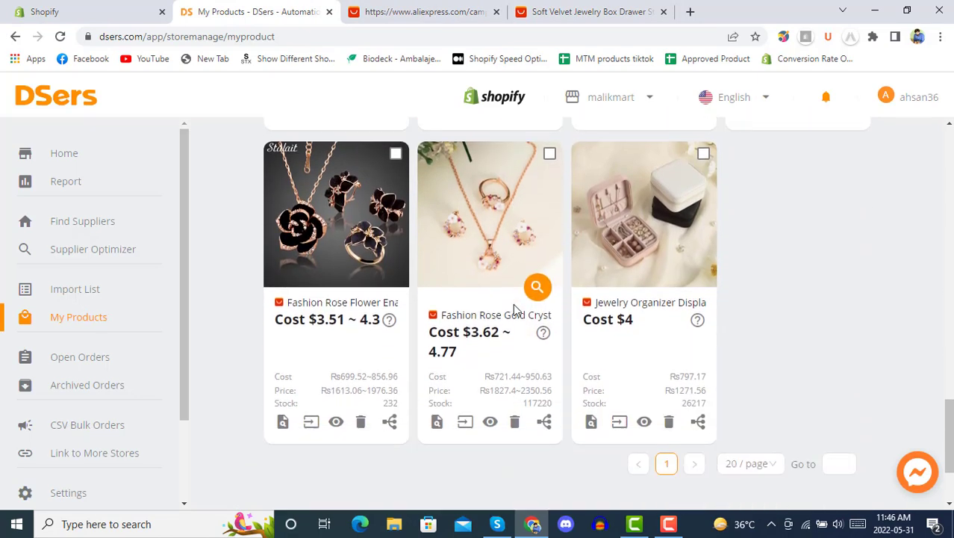
pyautogui.scroll(5, 513, 303)
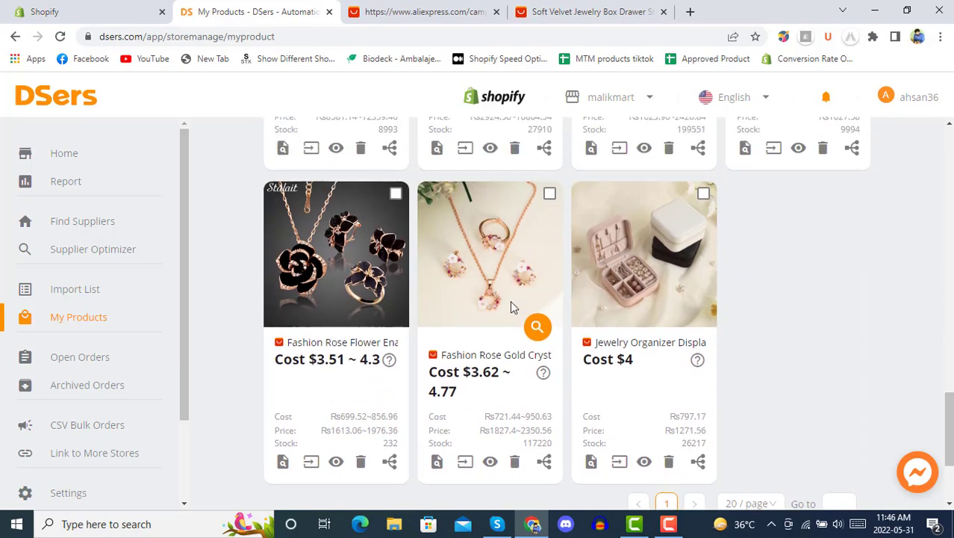
pyautogui.scroll(2, 487, 299)
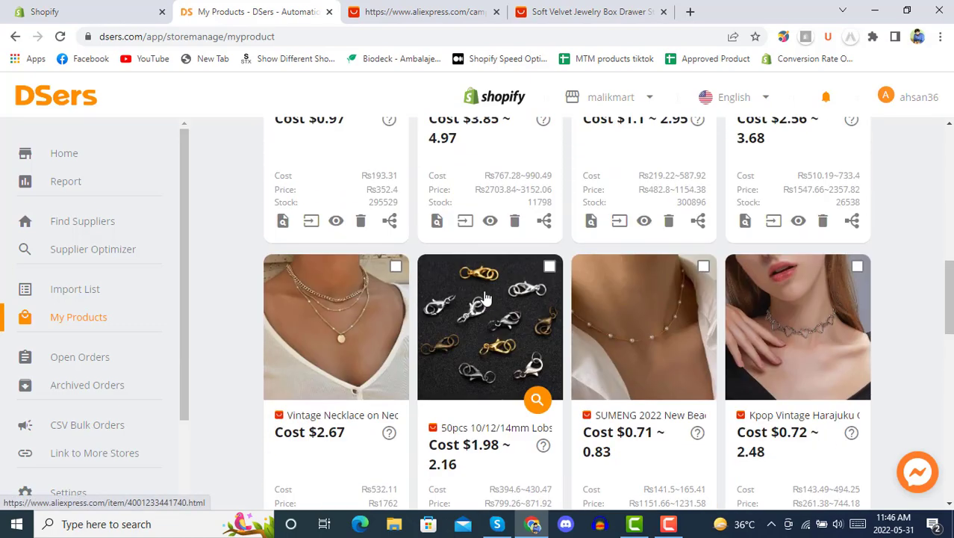
pyautogui.scroll(3, 485, 298)
pyautogui.scroll(3, 485, 297)
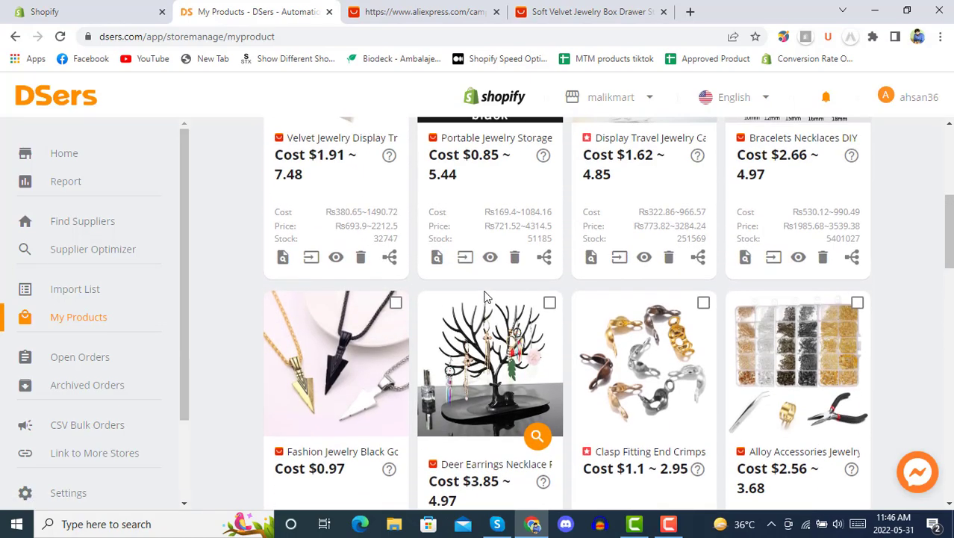
pyautogui.scroll(4, 485, 297)
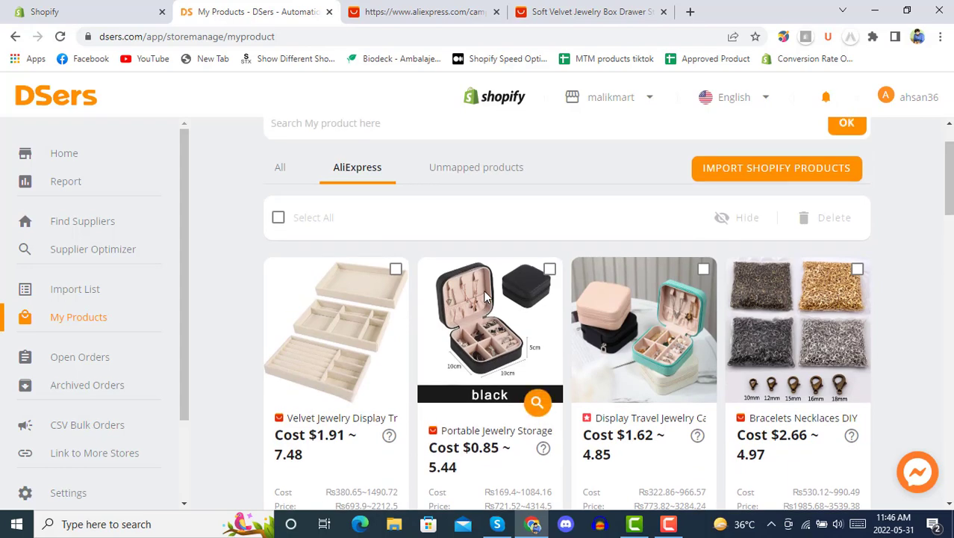
pyautogui.scroll(1, 486, 296)
pyautogui.scroll(-3, 481, 298)
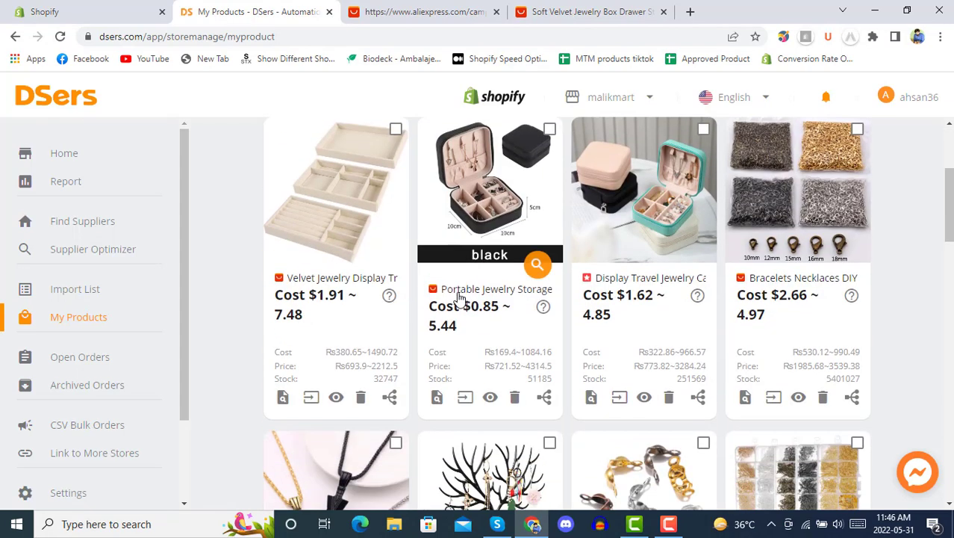
pyautogui.scroll(3, 486, 284)
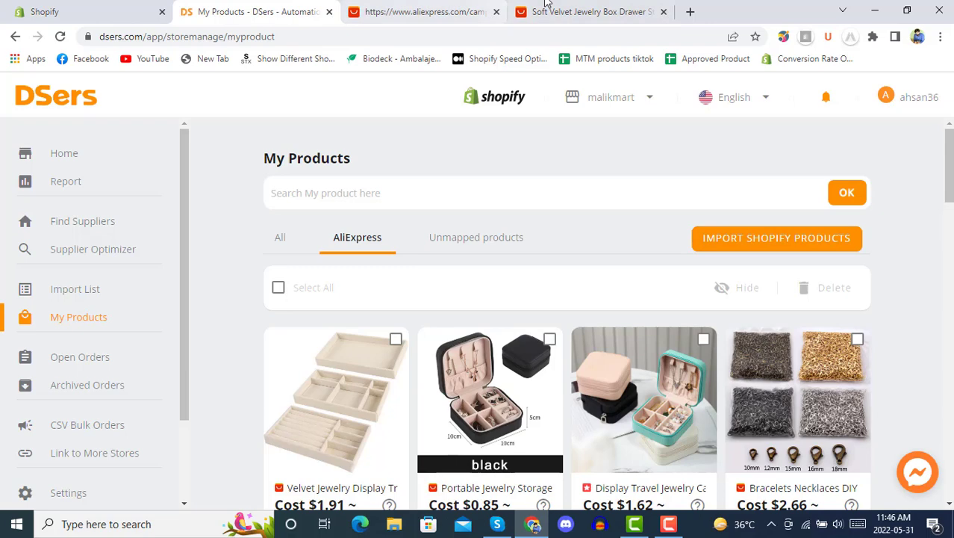
# Step: Switch My Products to show all products, then return to the jewelry box page
pyautogui.click(277, 239)
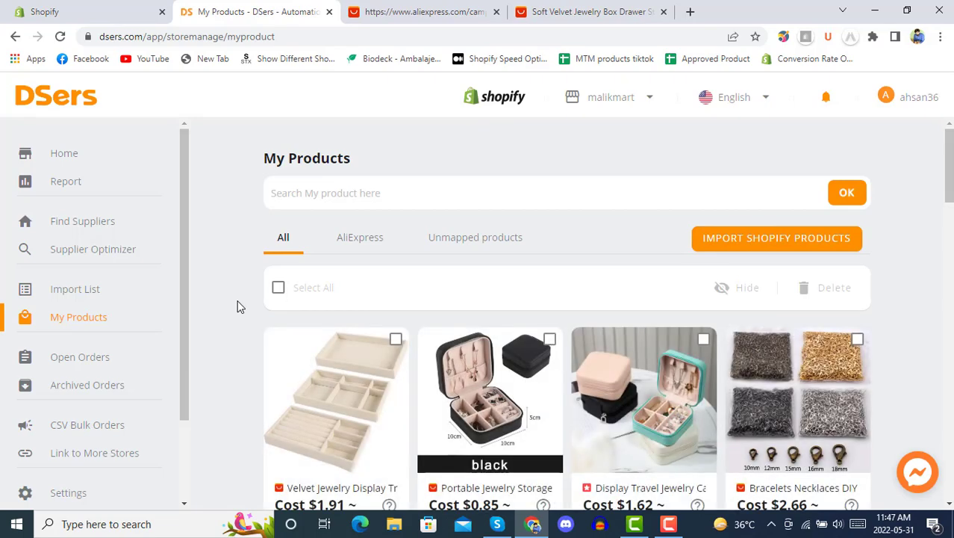
pyautogui.scroll(-2, 239, 306)
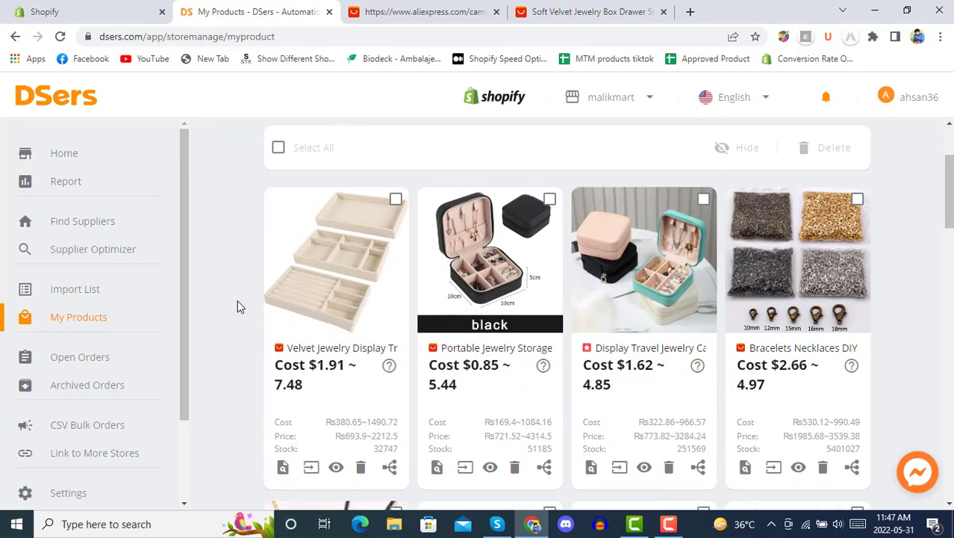
pyautogui.click(605, 9)
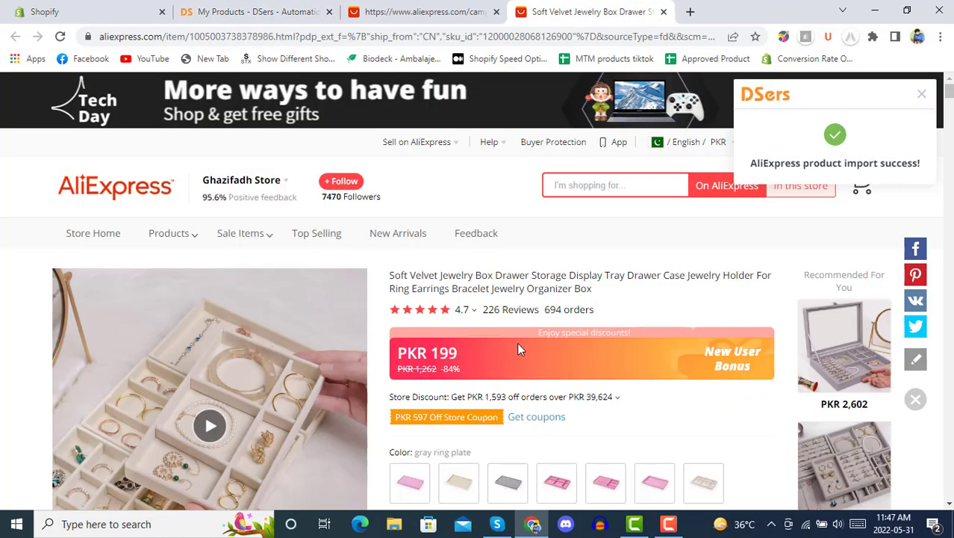
# Step: From DSers' Import List, open the Soft Velvet jewelry box's AliExpress supplier page
pyautogui.scroll(-2, 529, 288)
pyautogui.scroll(-1, 529, 288)
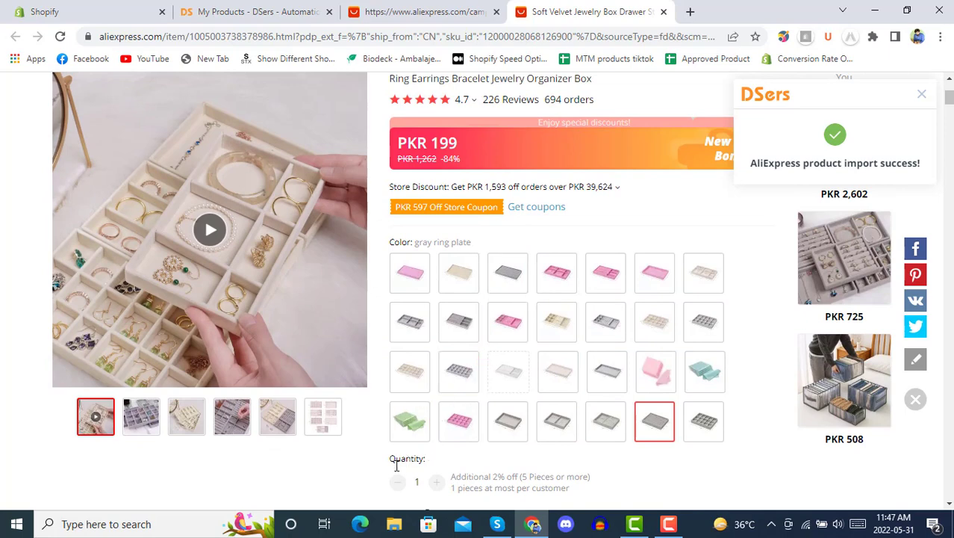
pyautogui.scroll(3, 366, 470)
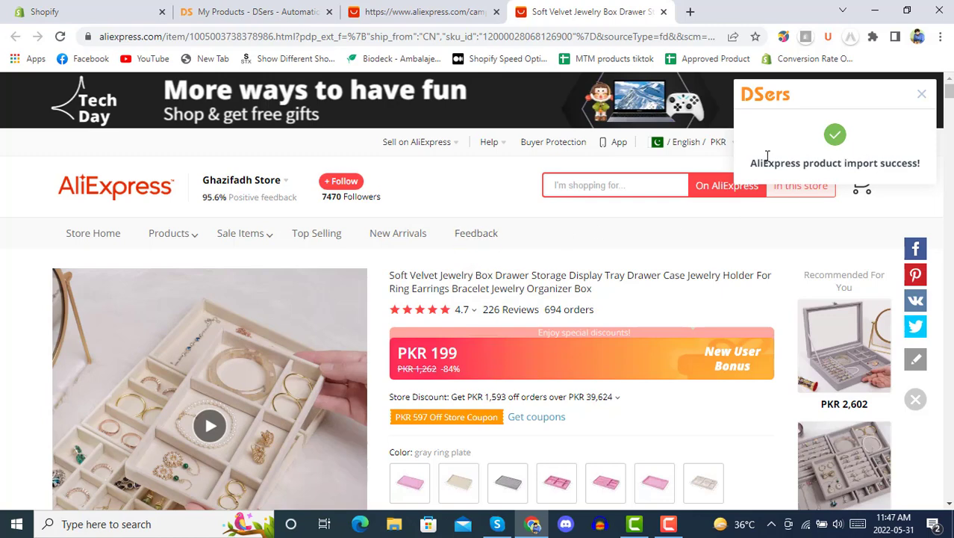
pyautogui.click(389, 9)
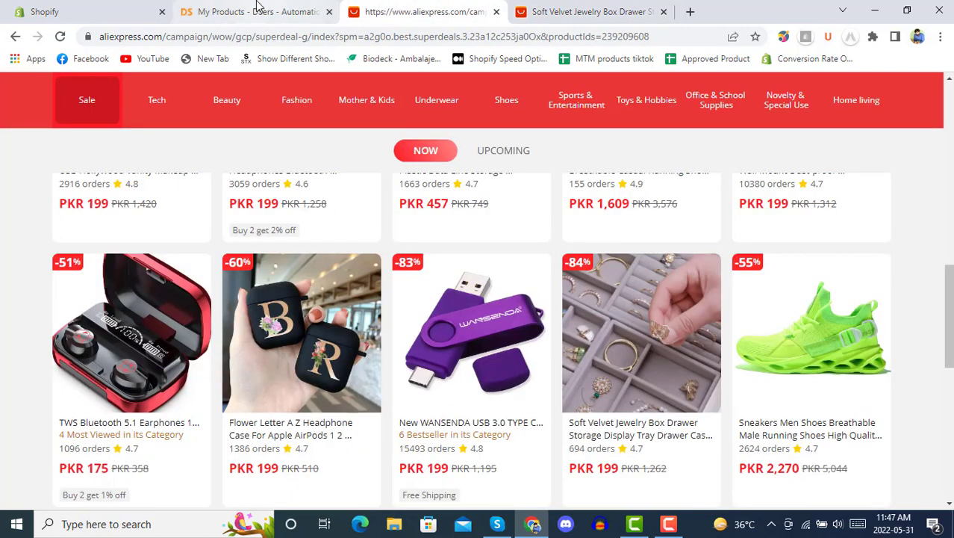
pyautogui.click(256, 6)
pyautogui.click(41, 292)
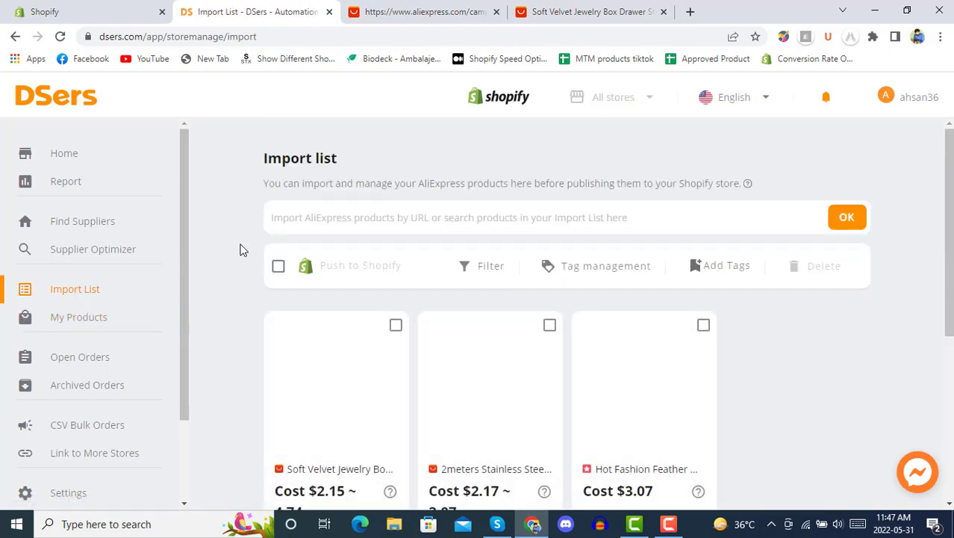
pyautogui.scroll(-2, 238, 249)
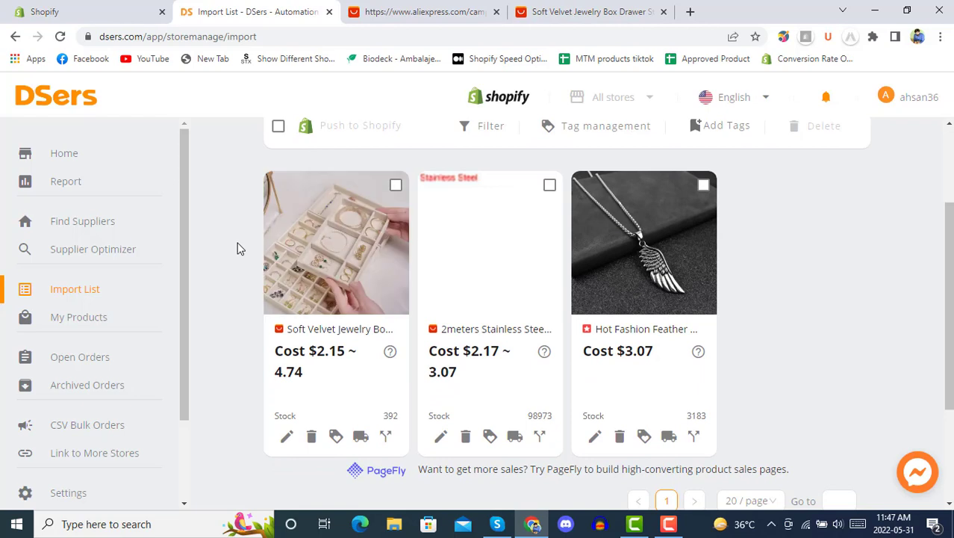
pyautogui.click(322, 349)
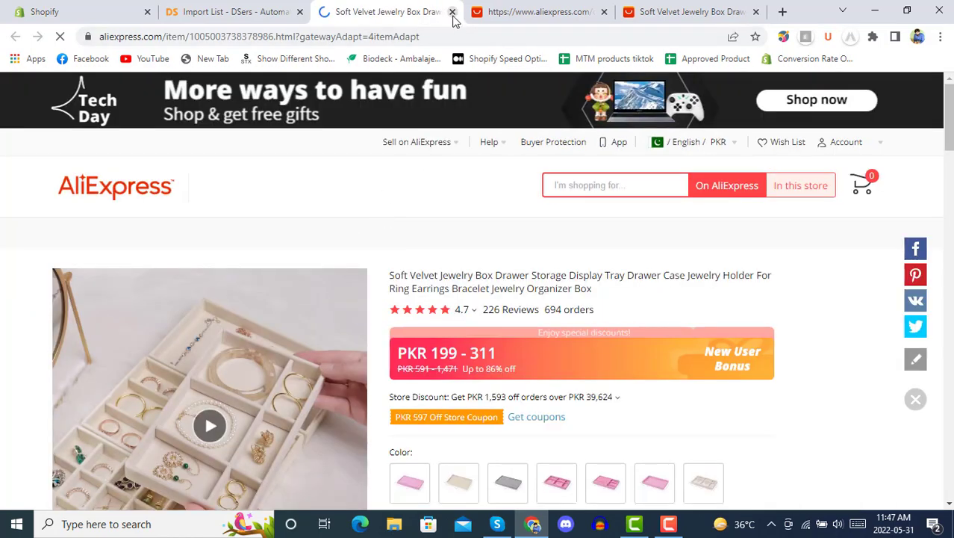
# Step: Edit the jewelry box card and trim its title to end at 'Display'
pyautogui.click(272, 6)
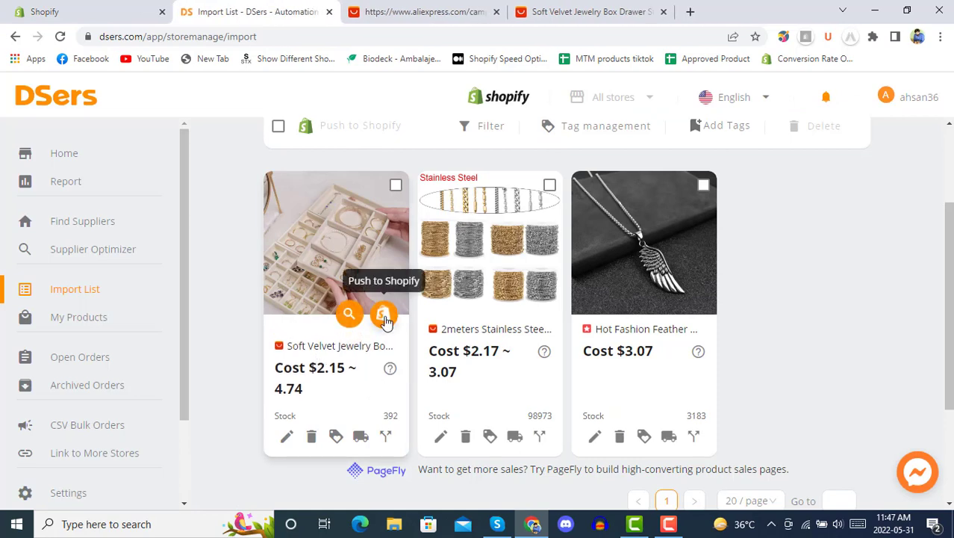
pyautogui.click(287, 438)
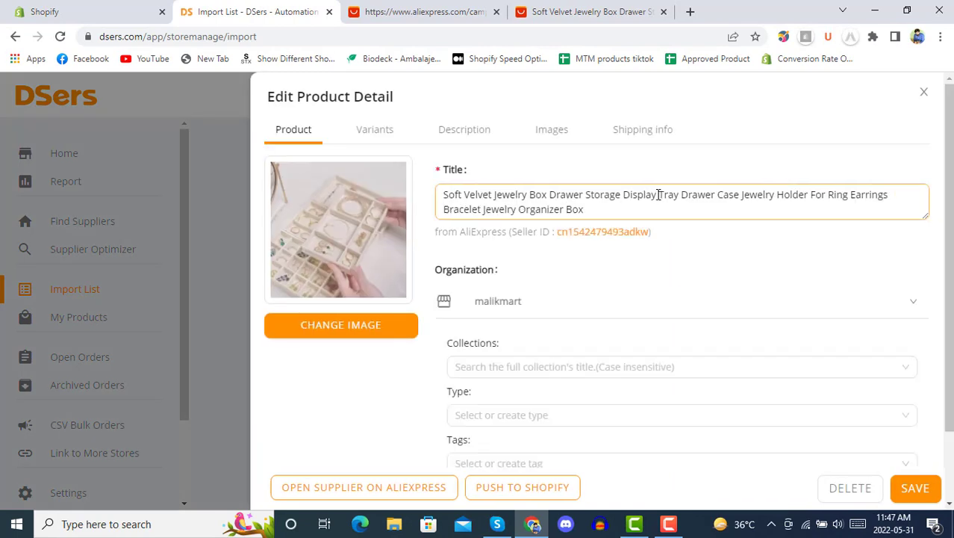
pyautogui.moveTo(660, 194); pyautogui.dragTo(657, 217)
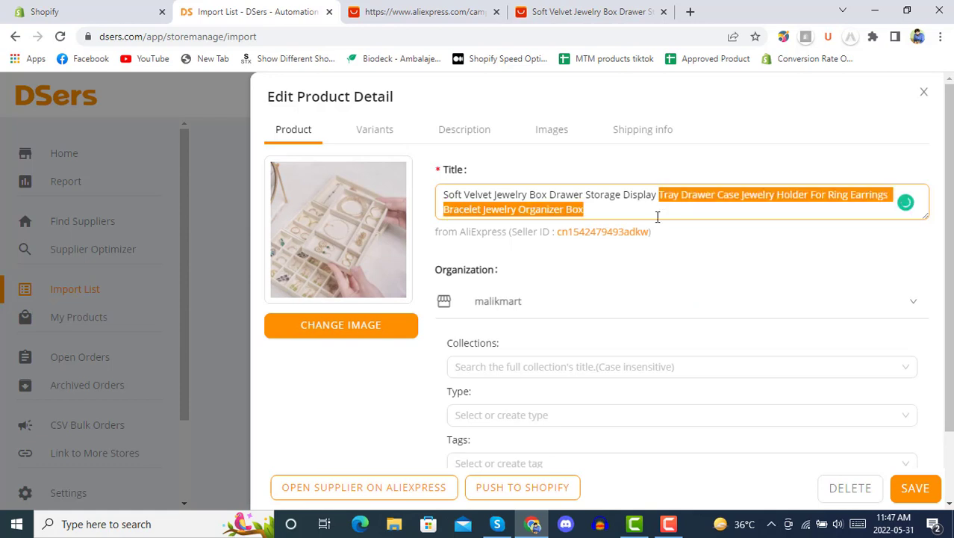
pyautogui.press('BackSpace')
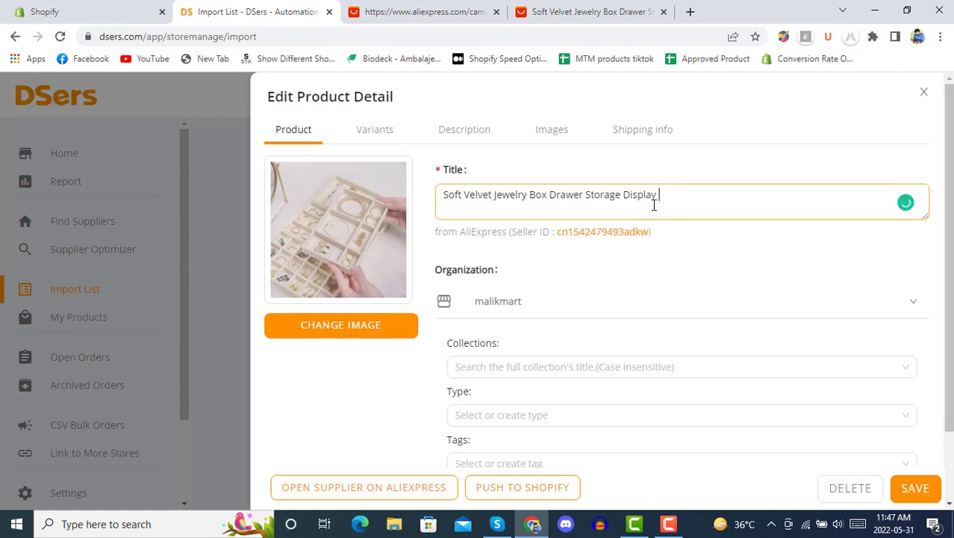
# Step: Assign the Jewellery Box collection, check the empty type, tag and vendor lists, then view variants
pyautogui.scroll(-1, 570, 303)
pyautogui.scroll(-1, 570, 303)
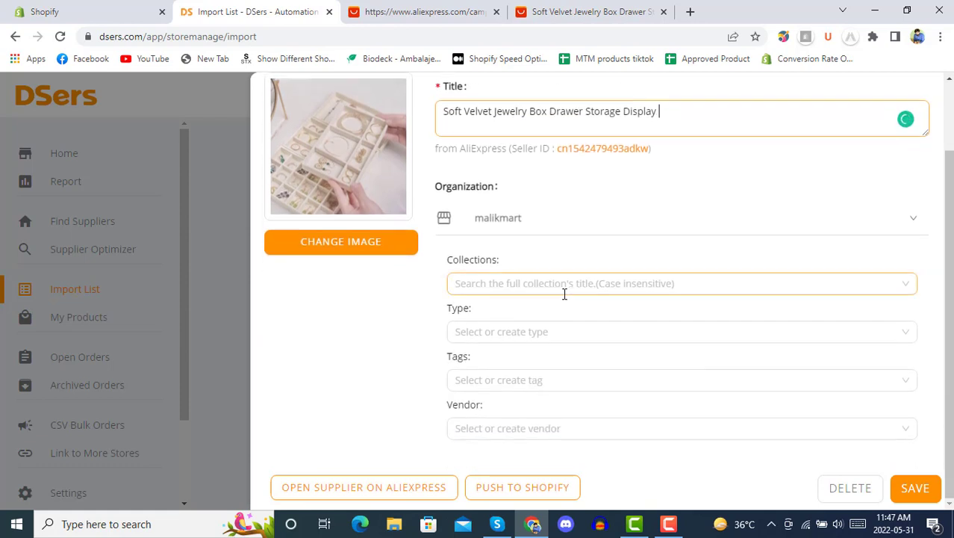
pyautogui.click(535, 278)
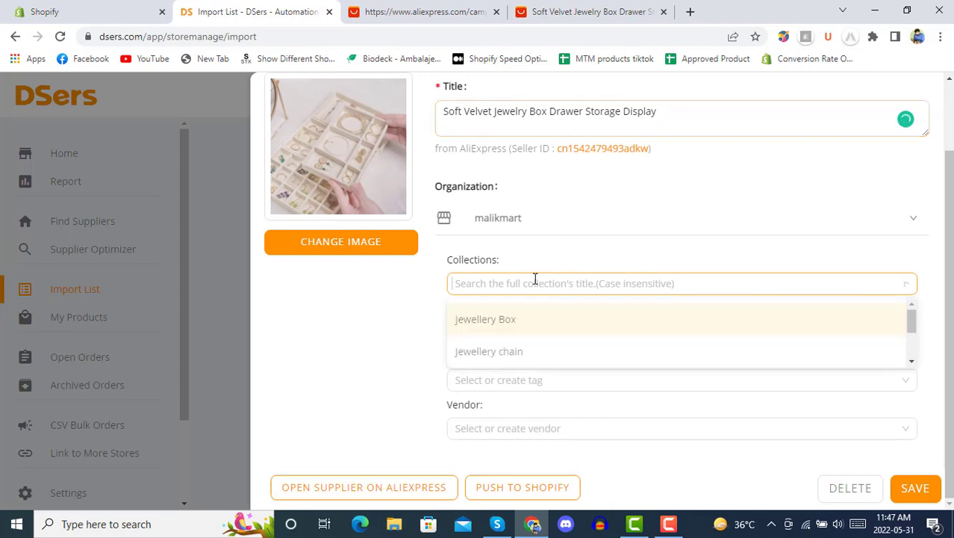
pyautogui.click(541, 321)
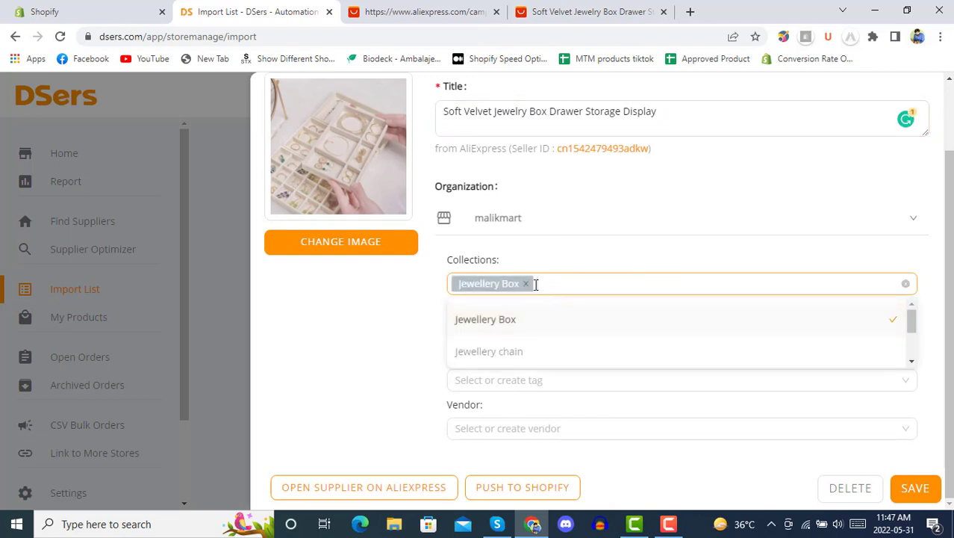
pyautogui.click(419, 318)
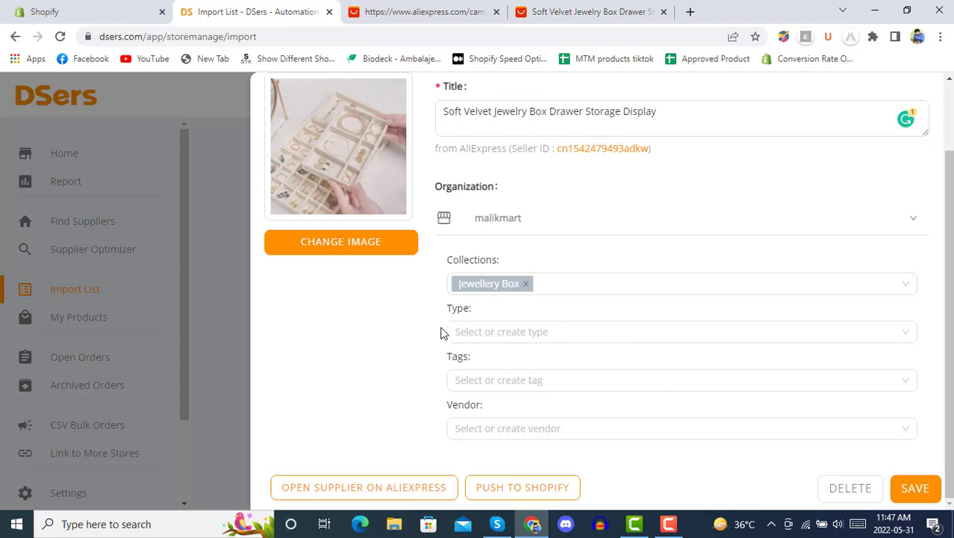
pyautogui.click(492, 330)
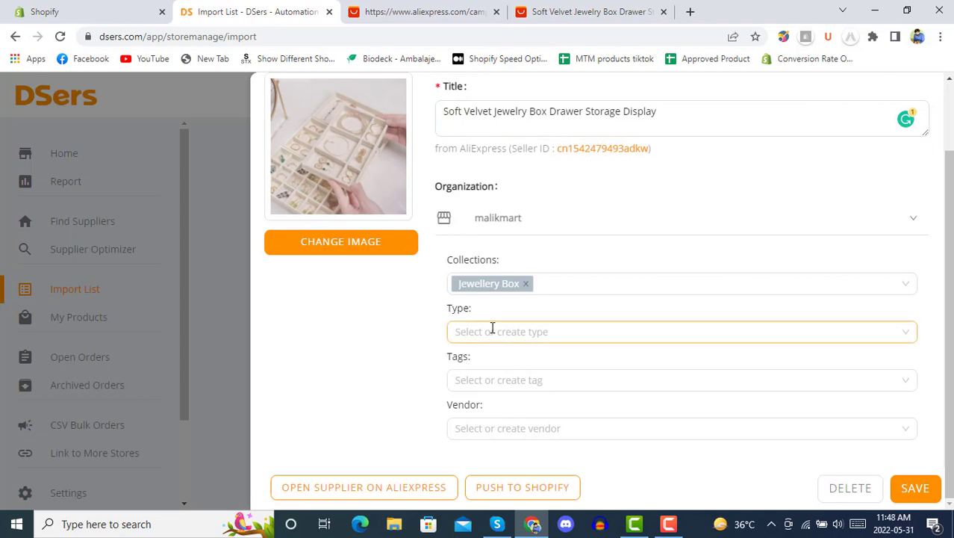
pyautogui.click(399, 331)
pyautogui.click(478, 373)
pyautogui.click(431, 362)
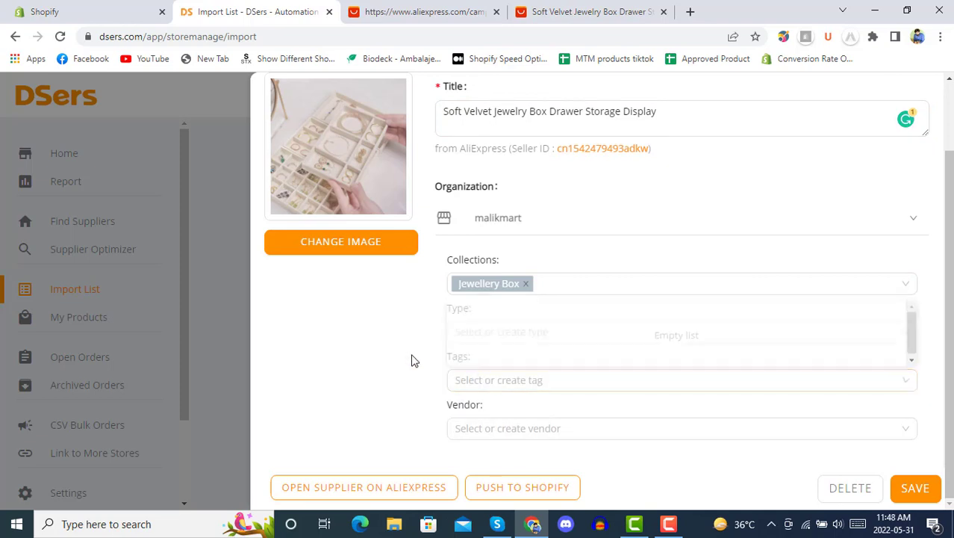
pyautogui.click(498, 429)
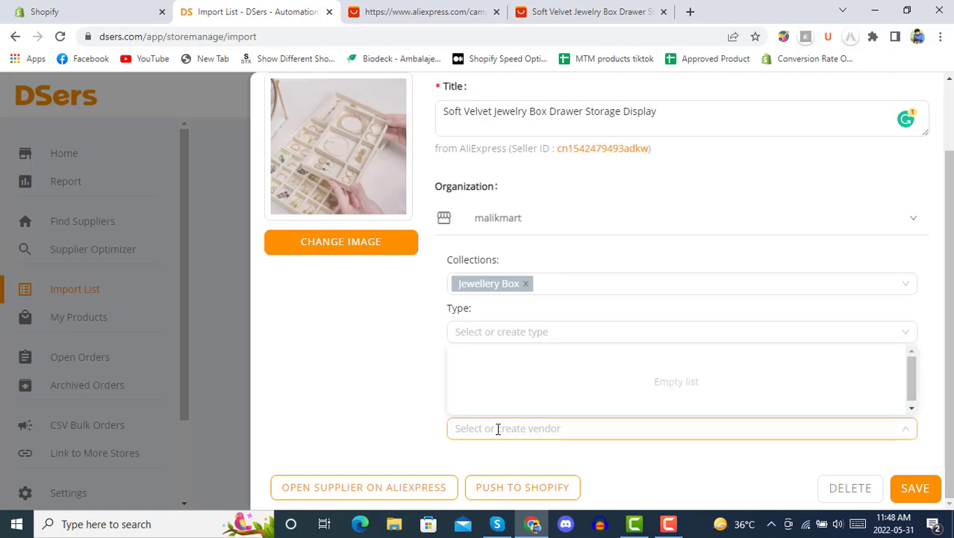
pyautogui.click(420, 370)
pyautogui.scroll(2, 426, 359)
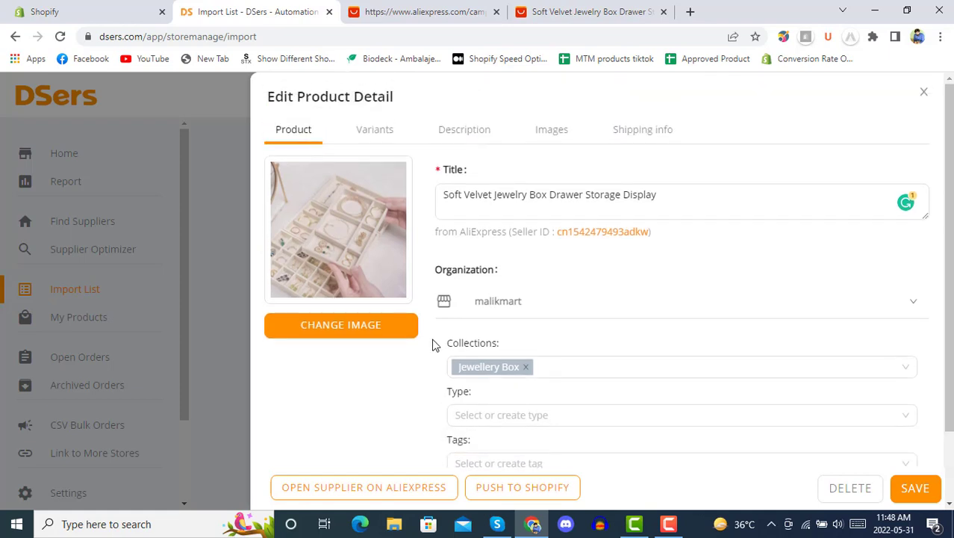
pyautogui.click(366, 131)
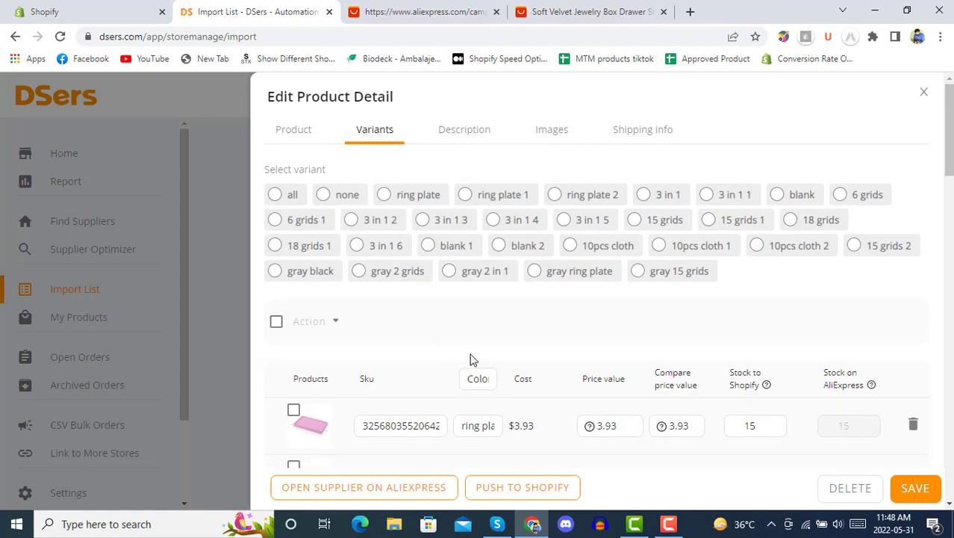
# Step: Select all variants, then review the Description, Images and Shipping info tabs
pyautogui.scroll(-4, 471, 351)
pyautogui.scroll(4, 468, 343)
pyautogui.click(275, 195)
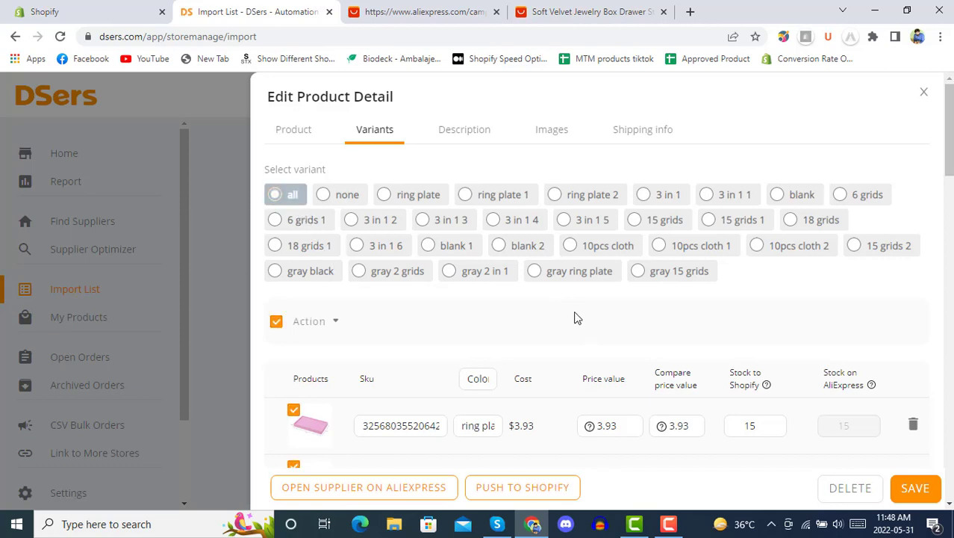
pyautogui.click(455, 138)
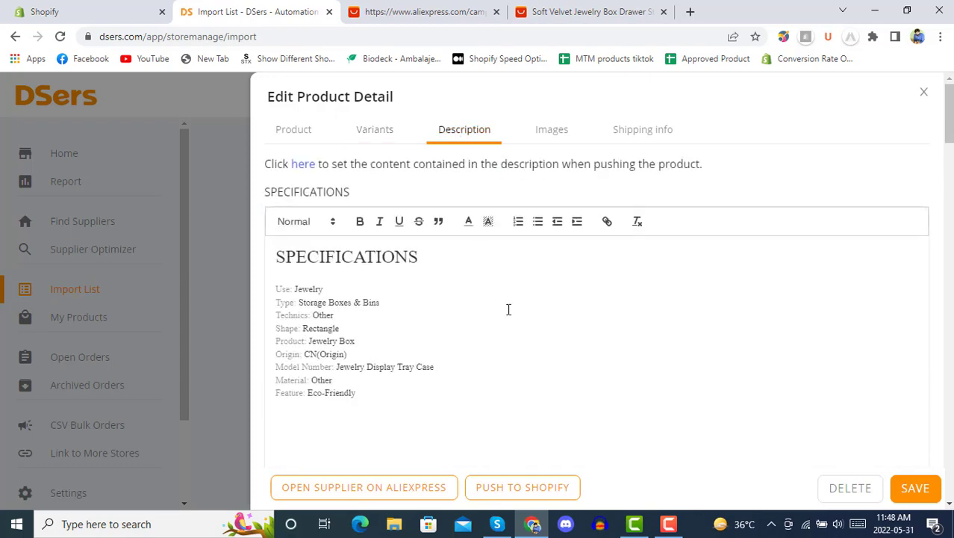
pyautogui.scroll(-5, 508, 309)
pyautogui.scroll(5, 508, 309)
pyautogui.click(551, 132)
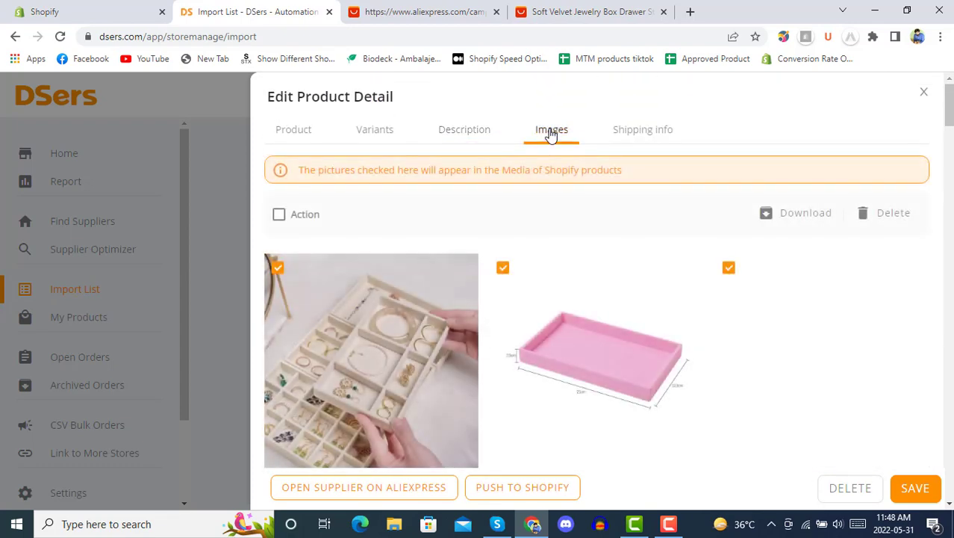
pyautogui.click(633, 134)
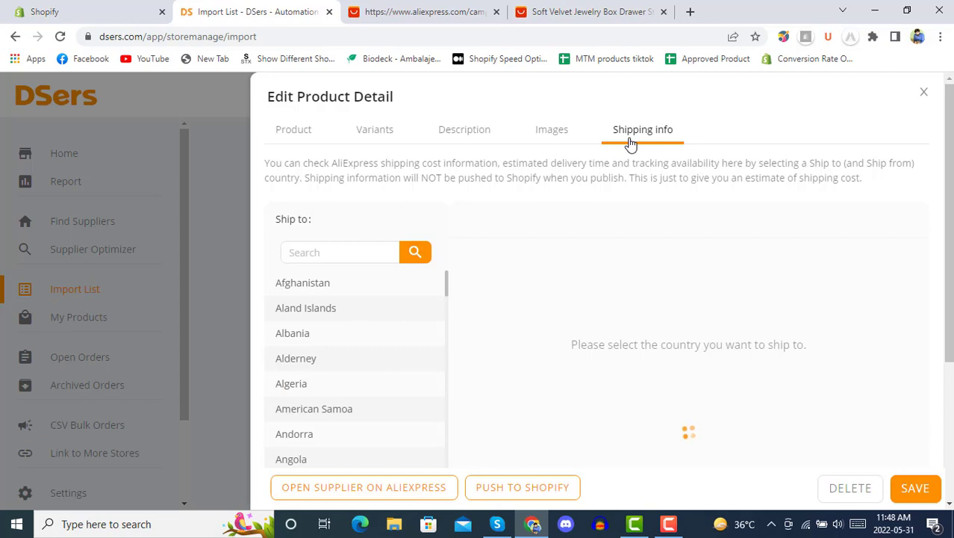
# Step: Check United States shipping estimates, then close the editor to save the jewelry box edits
pyautogui.scroll(-20, 380, 384)
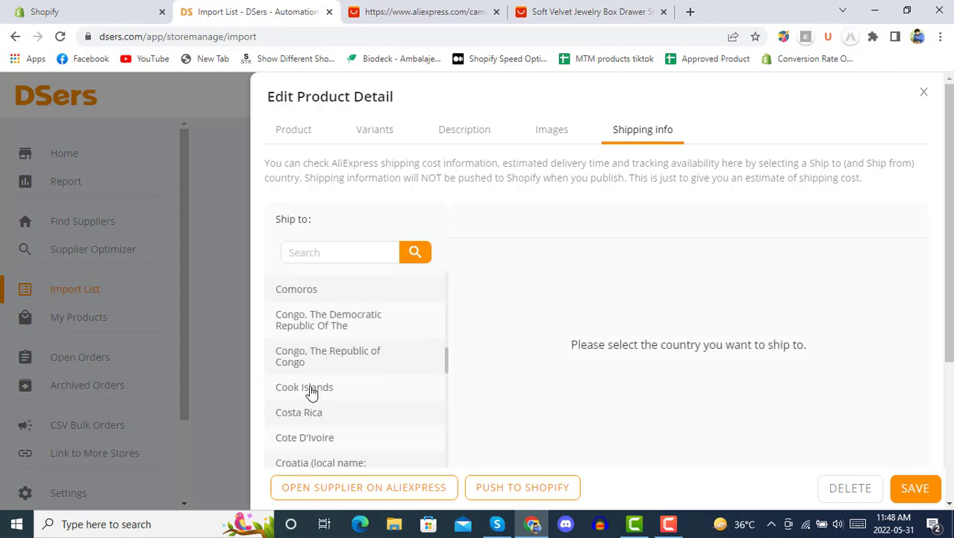
pyautogui.scroll(-20, 312, 395)
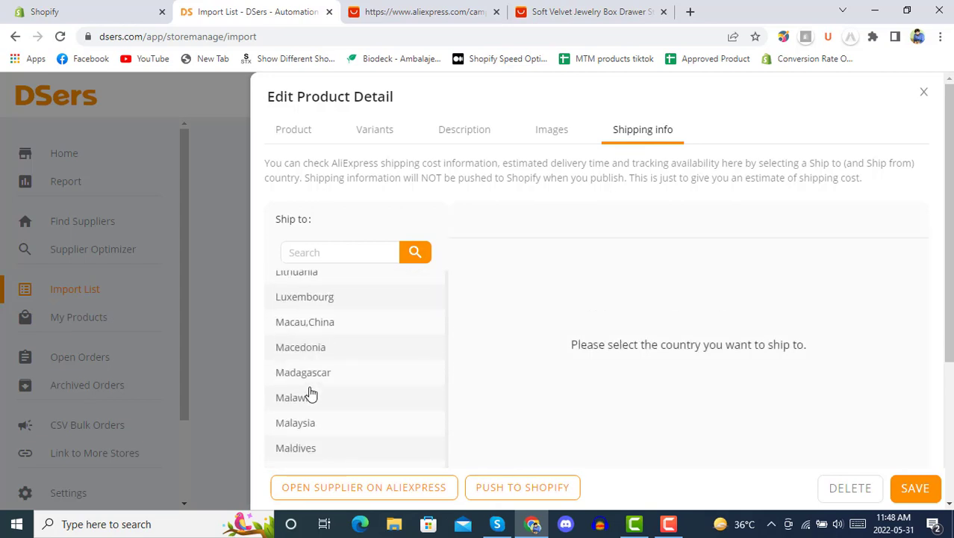
pyautogui.scroll(-20, 312, 394)
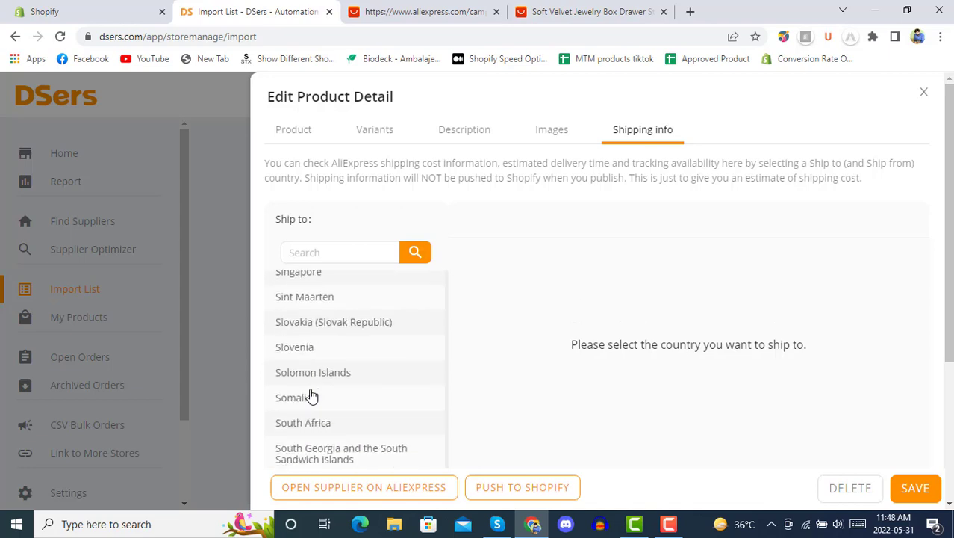
pyautogui.scroll(-4, 312, 394)
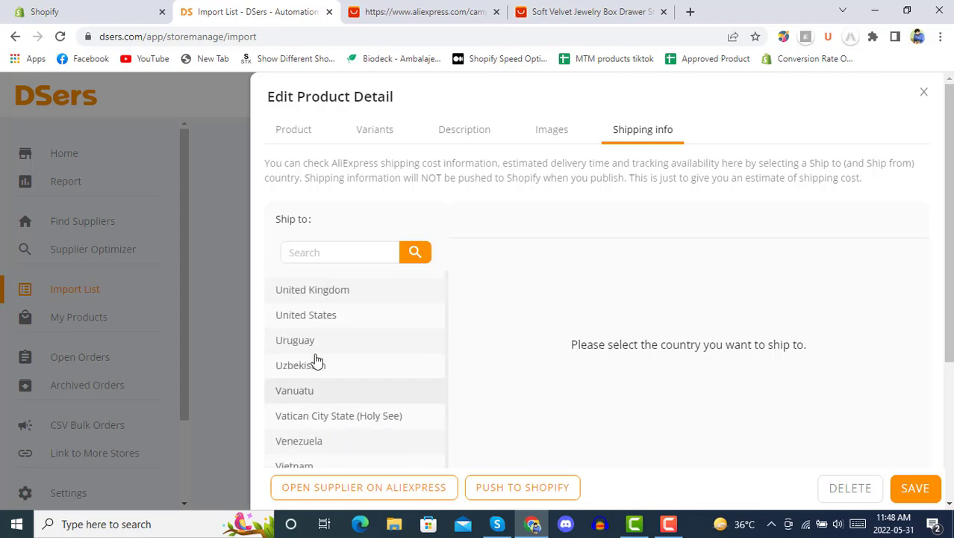
pyautogui.click(312, 319)
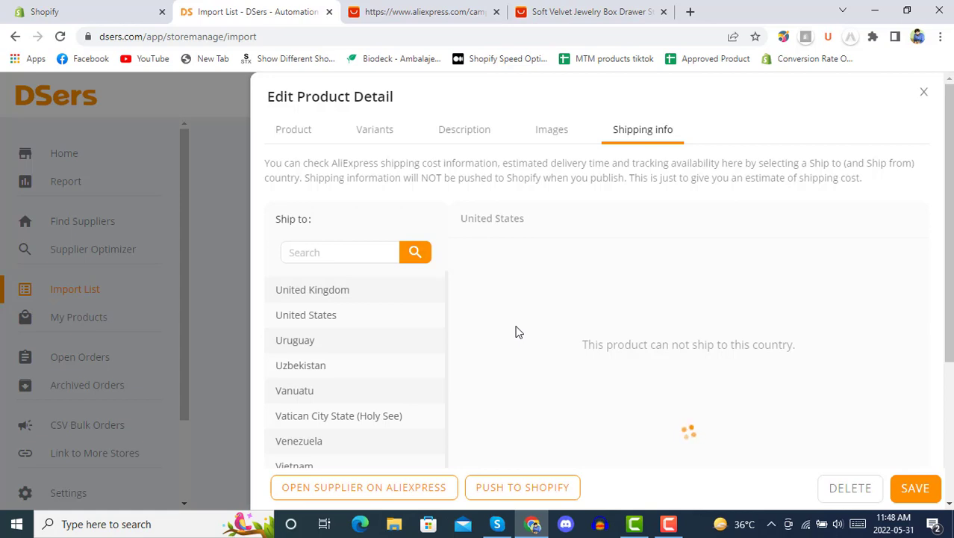
pyautogui.scroll(-3, 524, 327)
pyautogui.scroll(3, 524, 327)
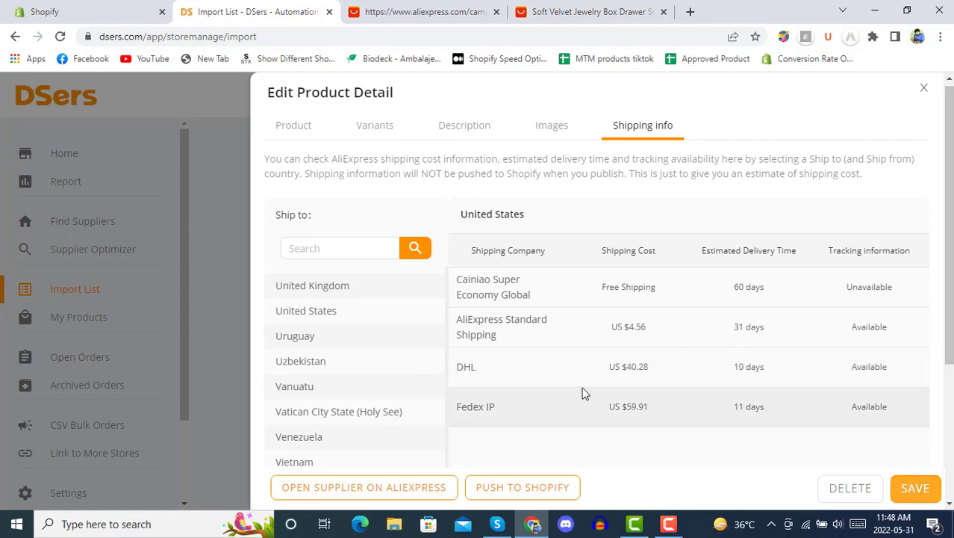
pyautogui.press('Escape')
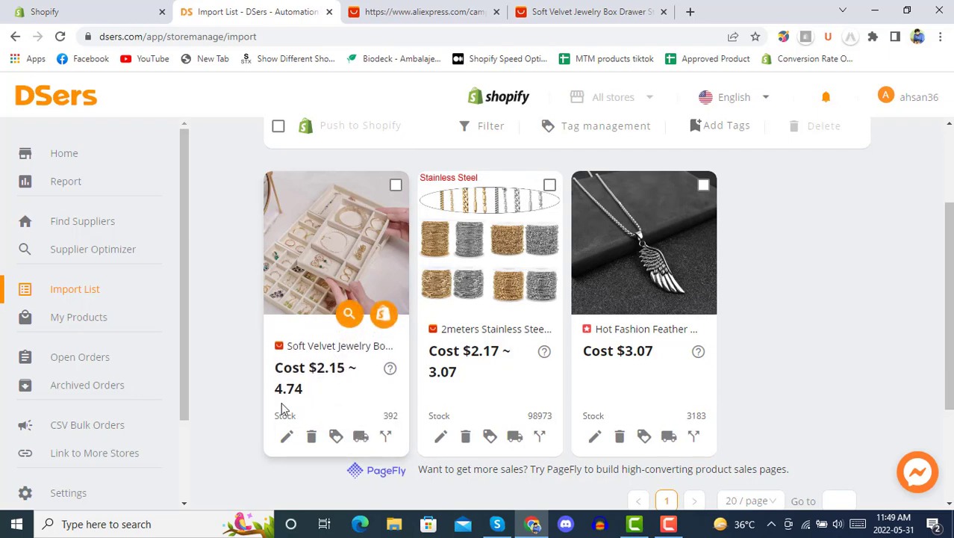
# Step: Set the jewelry box's first variant to price 23.93 and compare-at price 43.93, and save
pyautogui.click(286, 436)
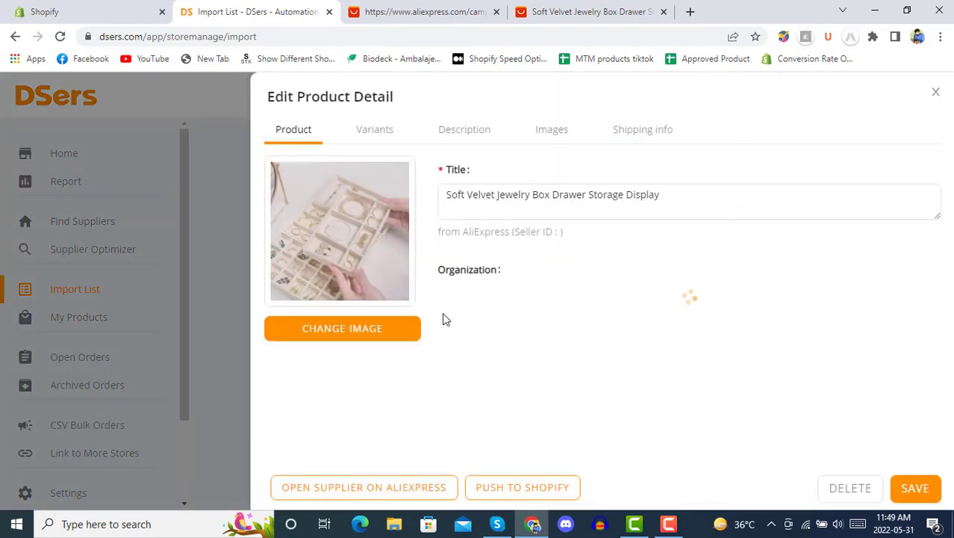
pyautogui.click(374, 135)
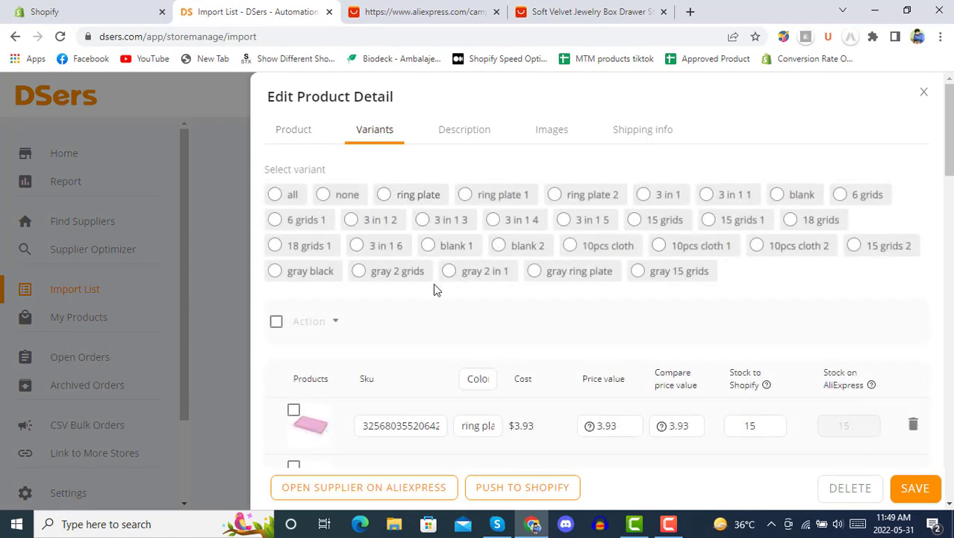
pyautogui.scroll(-5, 413, 296)
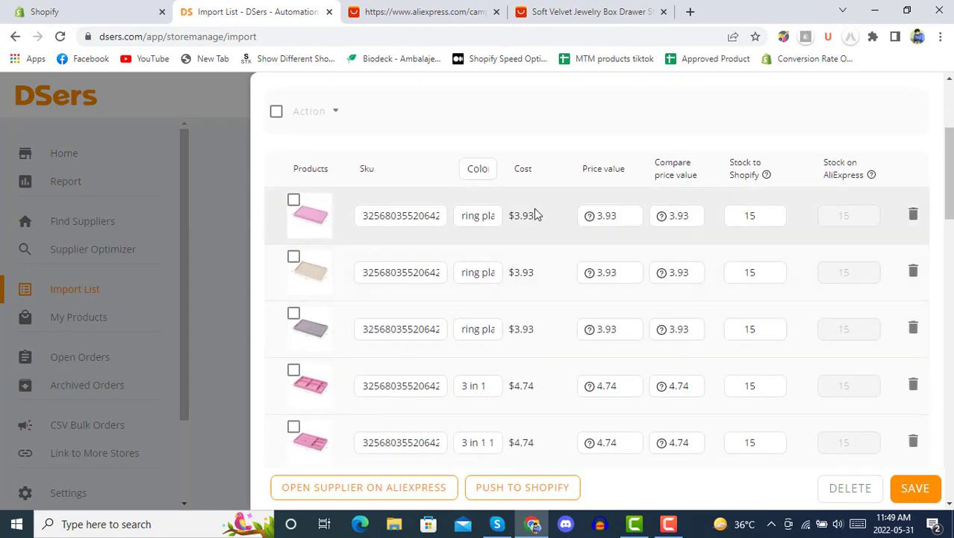
pyautogui.click(624, 215)
pyautogui.write('2')
pyautogui.click(669, 221)
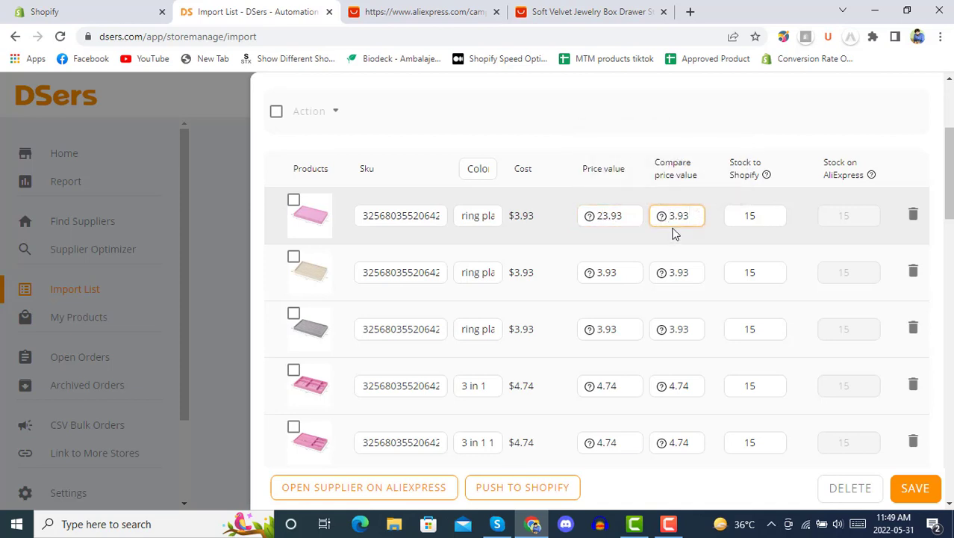
pyautogui.write('4')
pyautogui.click(687, 202)
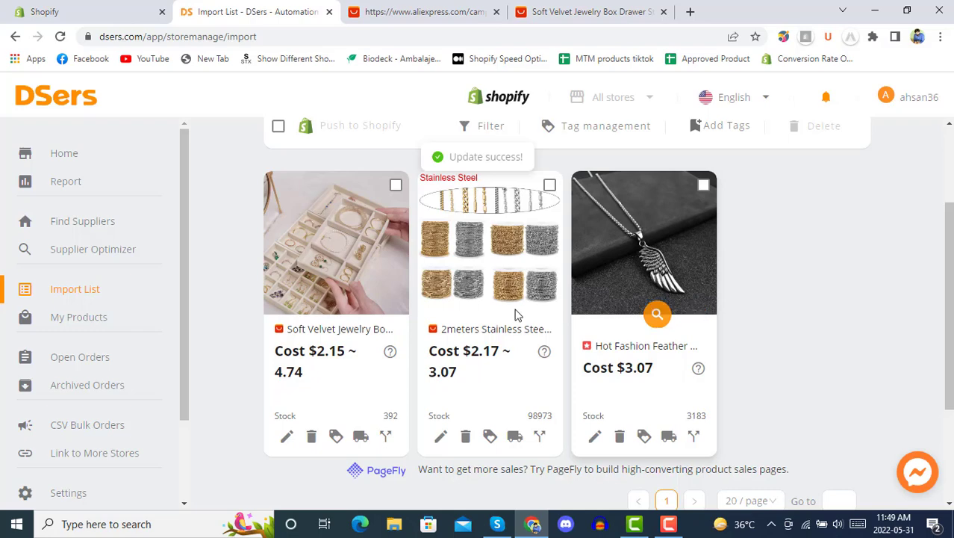
# Step: Push the Soft Velvet Jewelry Box to the Shopify store, then go to Shopify's Products list
pyautogui.click(383, 313)
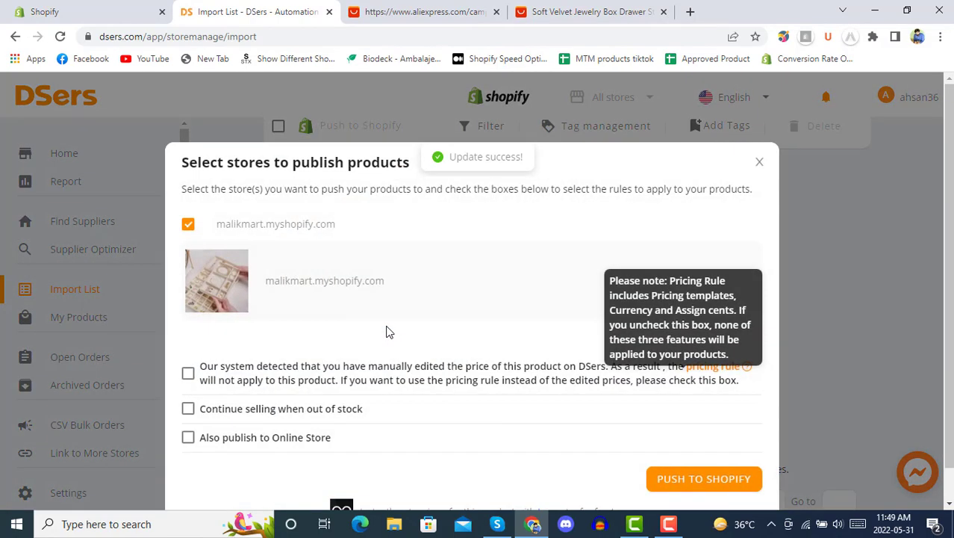
pyautogui.scroll(-1, 429, 274)
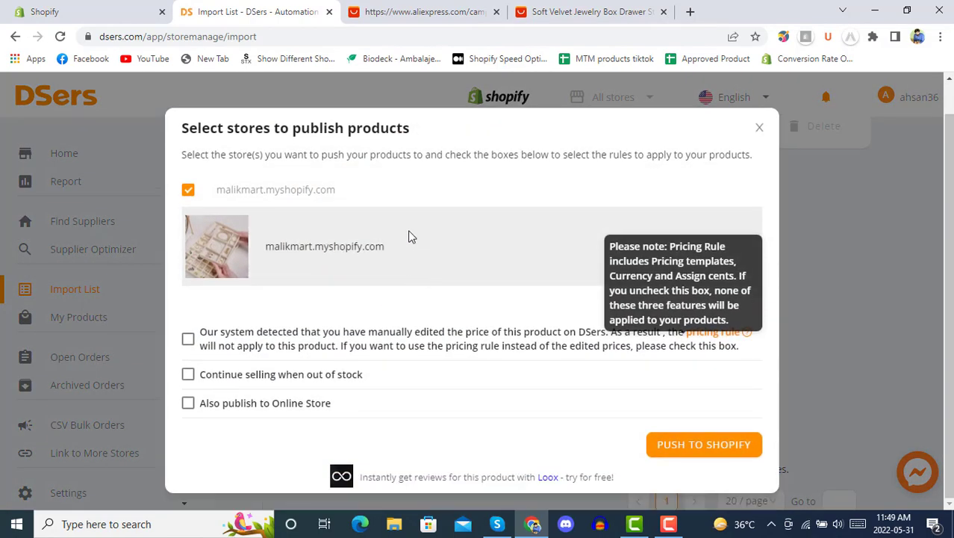
pyautogui.click(713, 446)
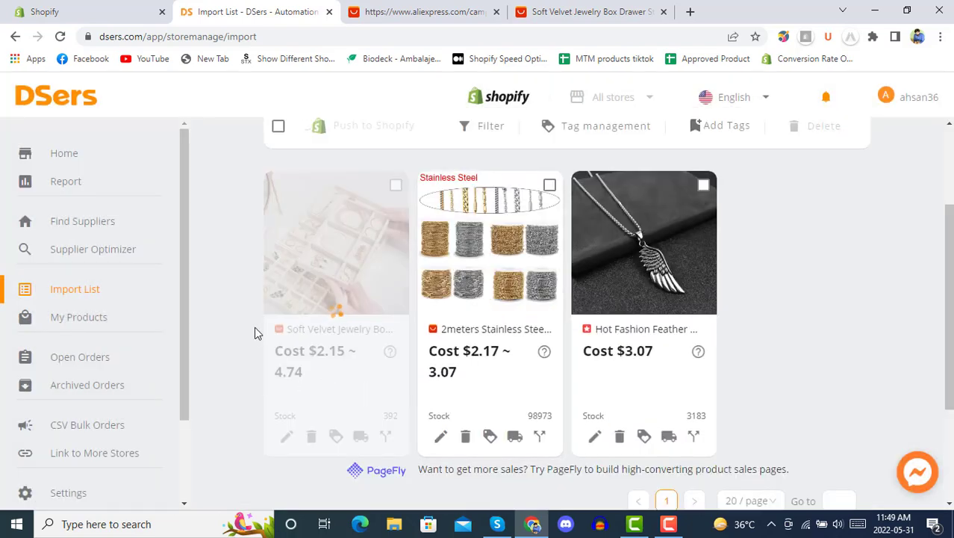
pyautogui.scroll(2, 254, 332)
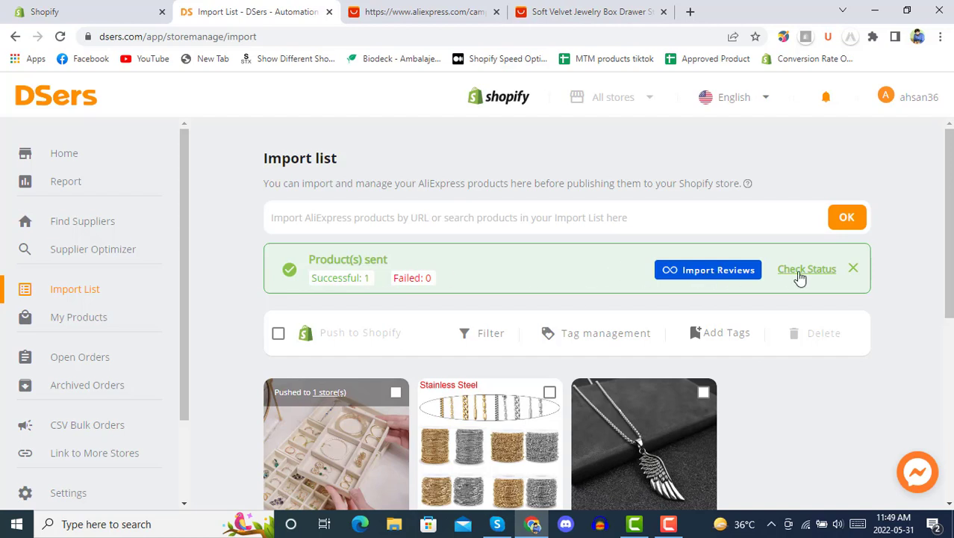
pyautogui.click(104, 9)
pyautogui.click(68, 174)
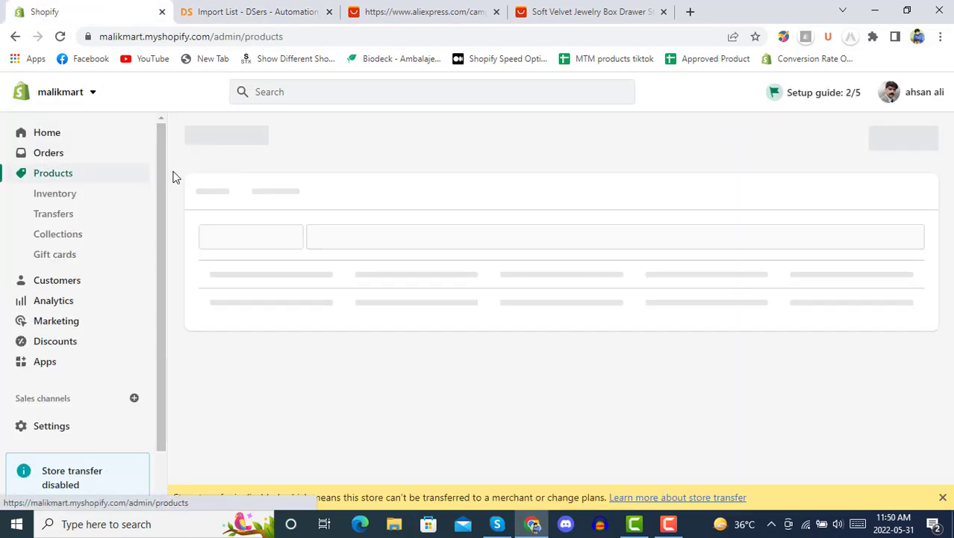
# Step: Dismiss the store transfer notice and close the DSers, AliExpress and product pages
pyautogui.click(943, 497)
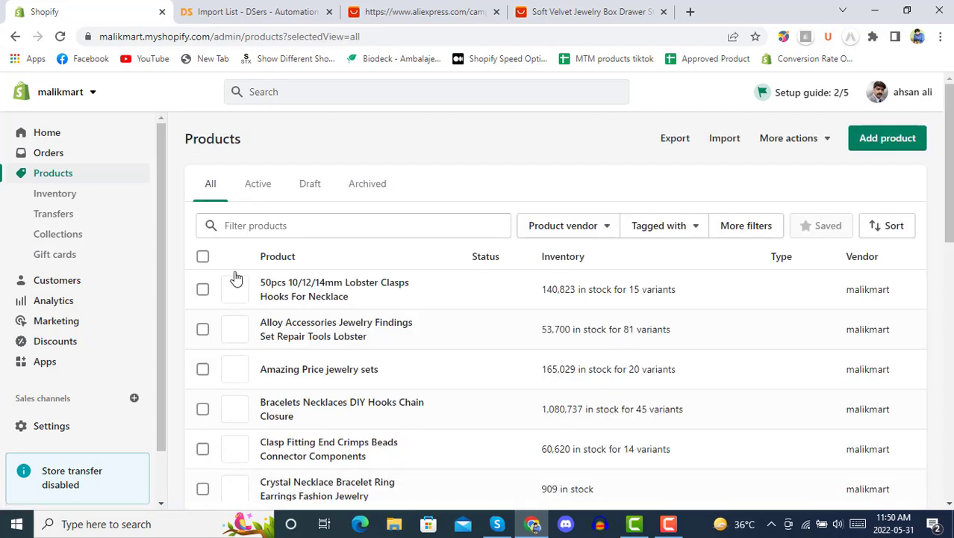
pyautogui.click(329, 12)
pyautogui.click(329, 12)
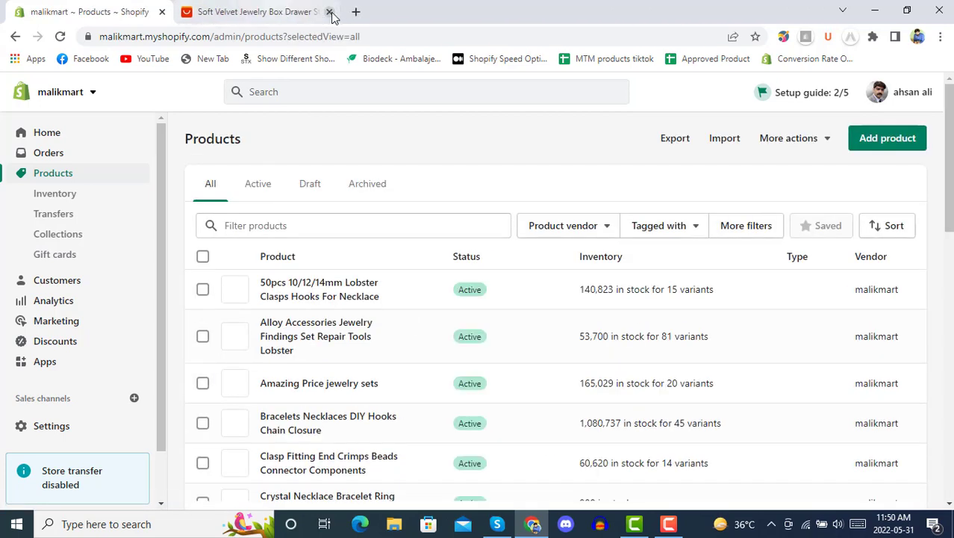
pyautogui.click(329, 12)
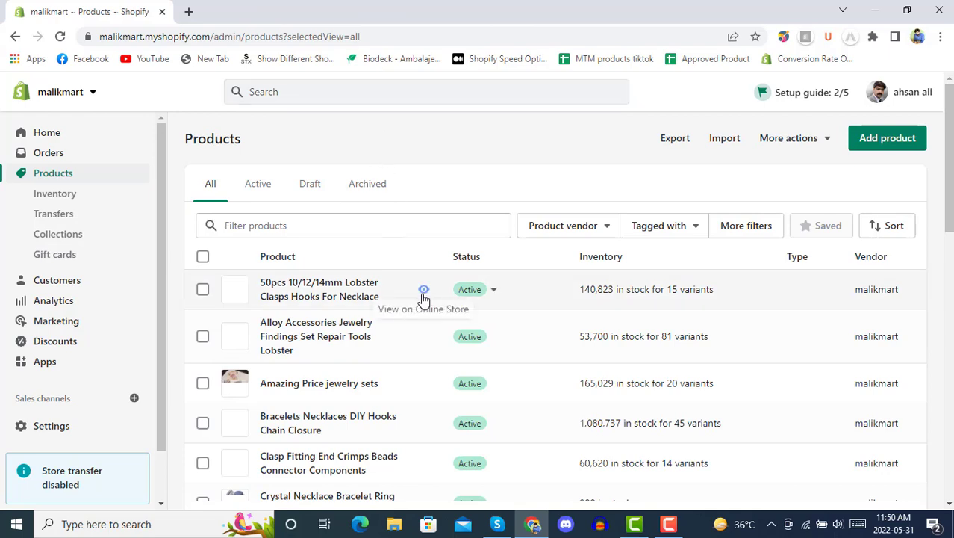
pyautogui.scroll(-2, 401, 251)
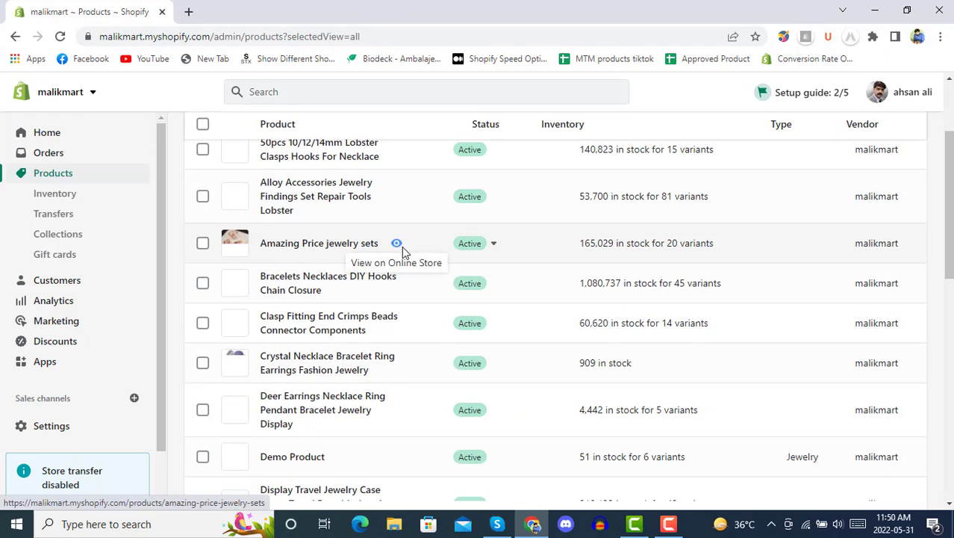
pyautogui.scroll(2, 397, 243)
# Step: Filter the products by 'soft' and preview the Soft Velvet Jewelry Box on the store
pyautogui.click(374, 226)
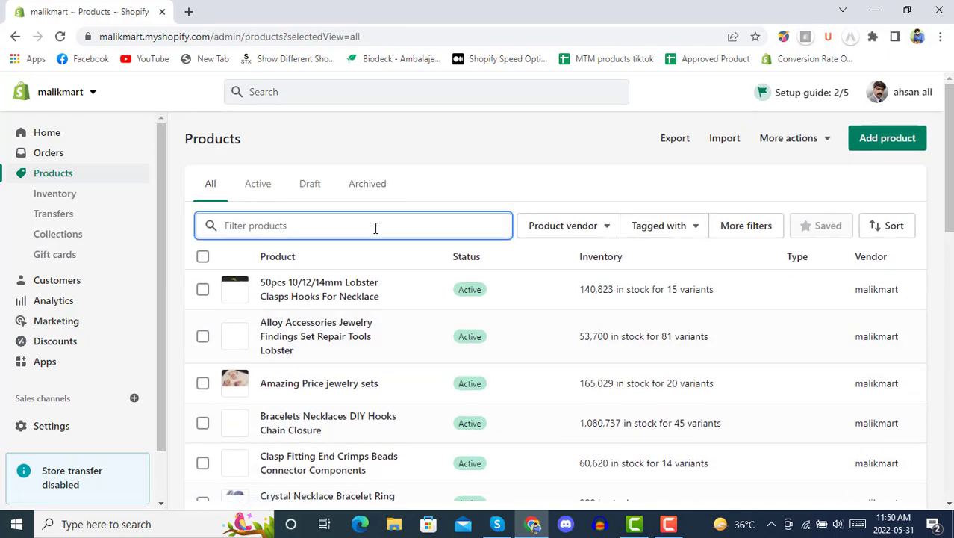
pyautogui.write('soft')
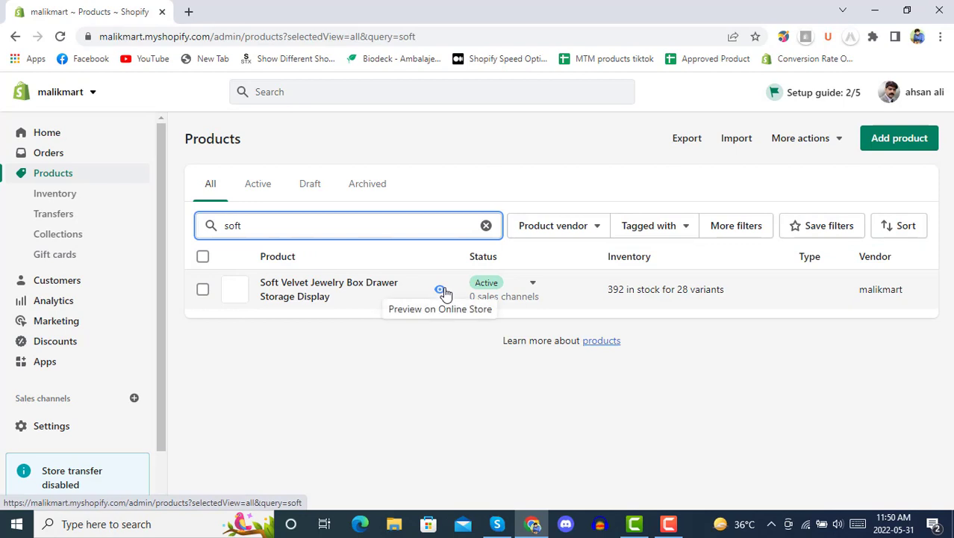
pyautogui.click(480, 382)
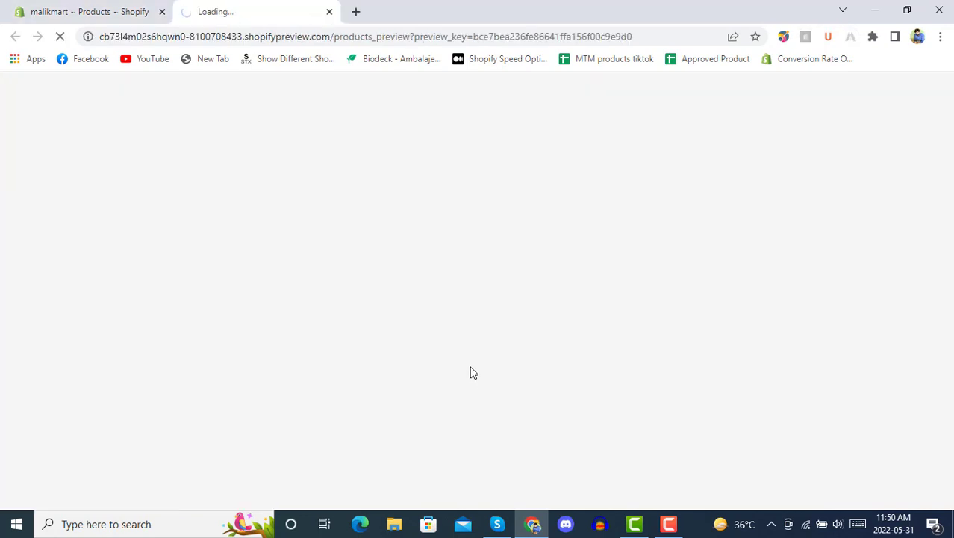
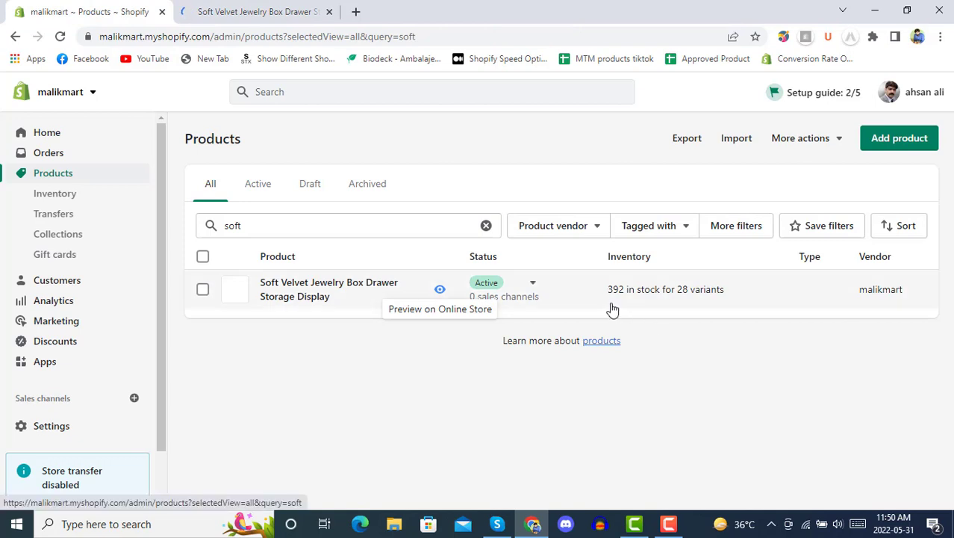
# Step: Open the Soft Velvet Jewelry Box Drawer Storage Display edit page, reload it, and close the preview tab
pyautogui.click(535, 286)
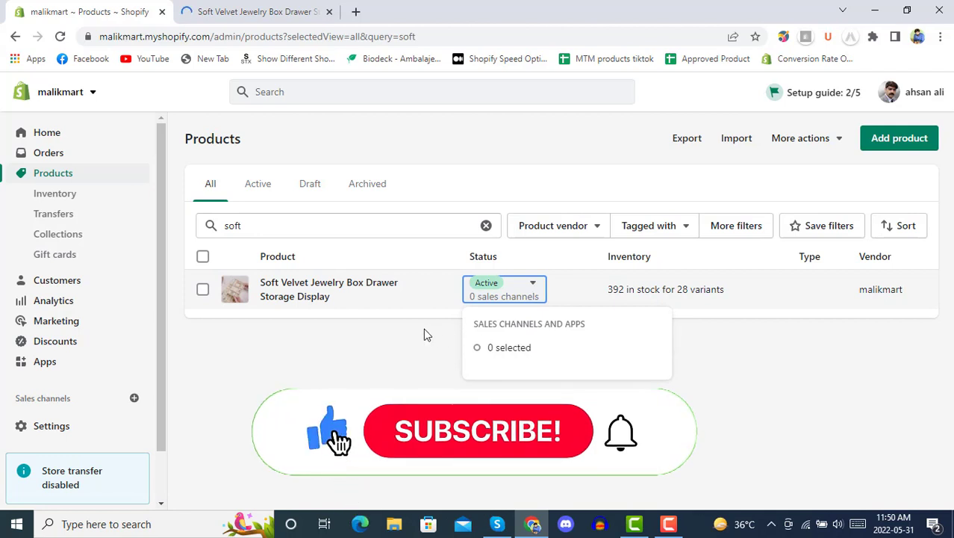
pyautogui.click(341, 285)
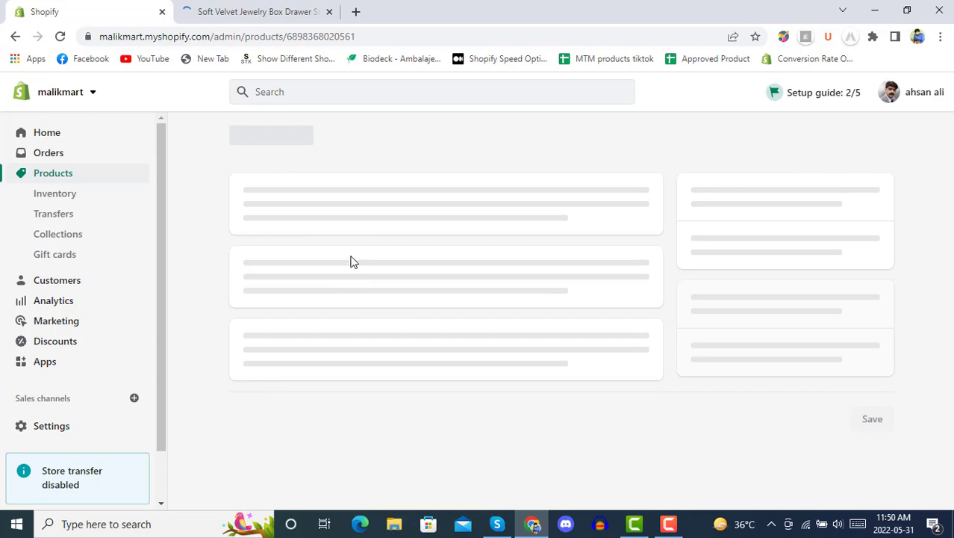
pyautogui.click(263, 9)
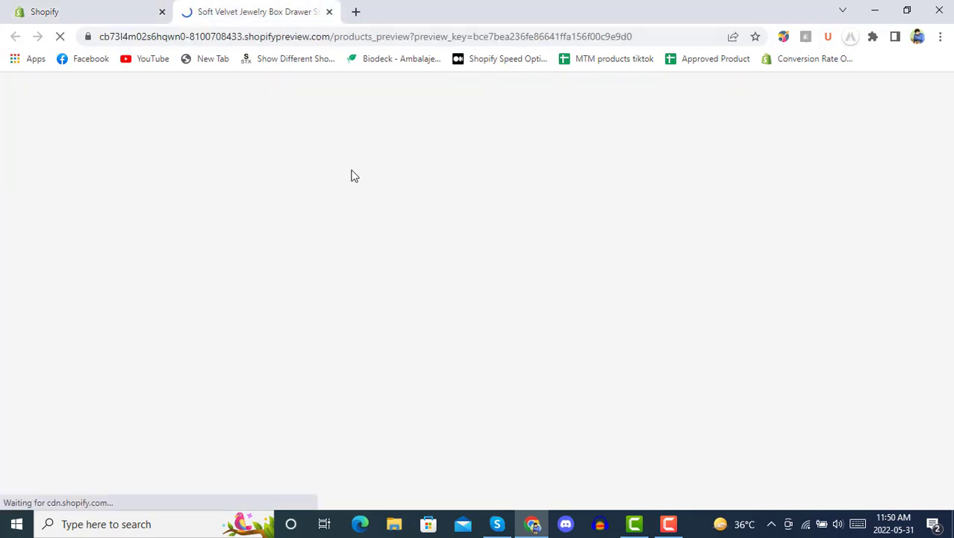
pyautogui.click(79, 9)
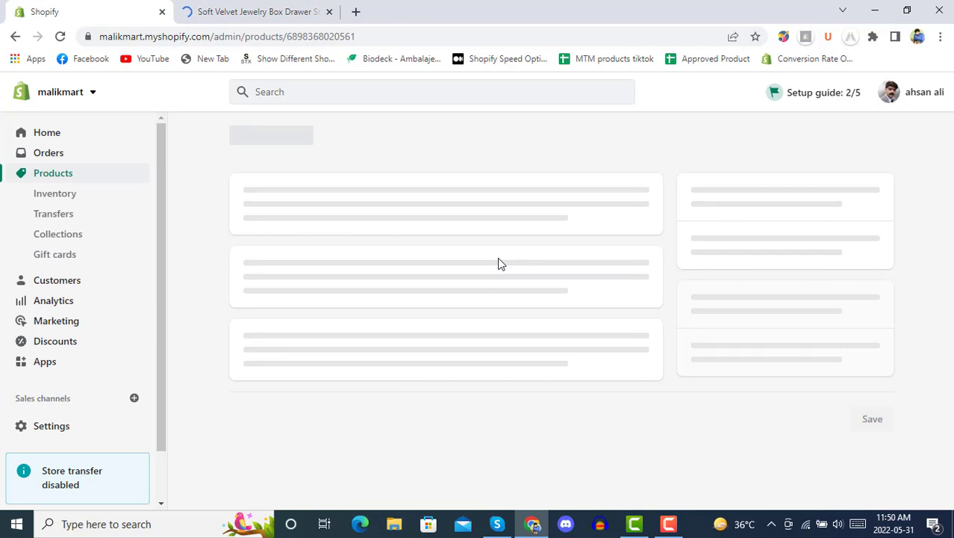
pyautogui.click(60, 36)
pyautogui.click(298, 11)
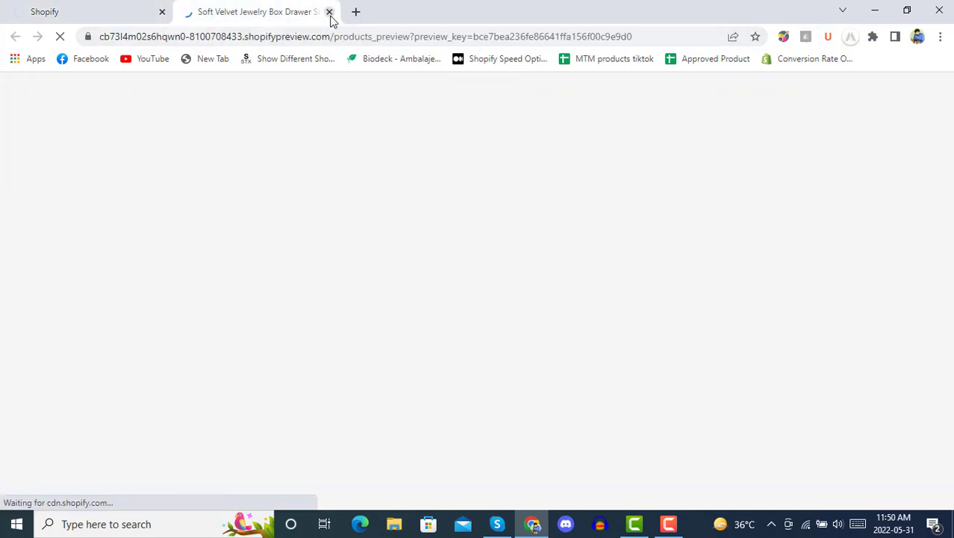
pyautogui.click(329, 12)
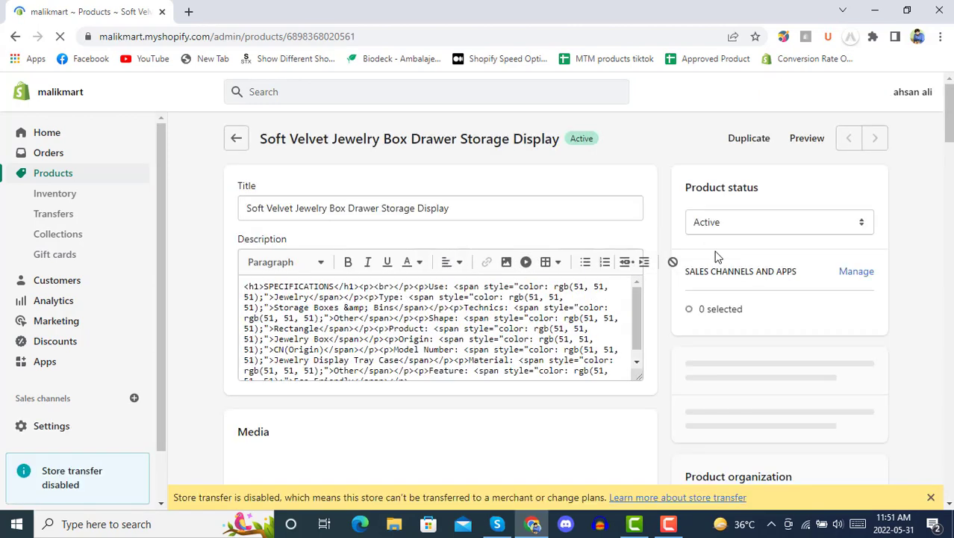
# Step: Tick Online Store under Sales channels and apps and confirm with Done
pyautogui.click(858, 273)
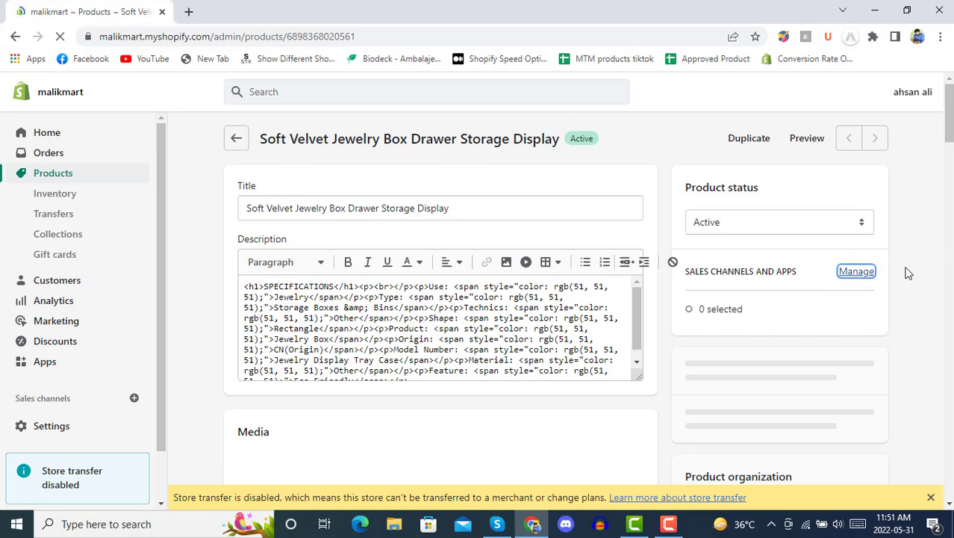
pyautogui.scroll(-4, 904, 250)
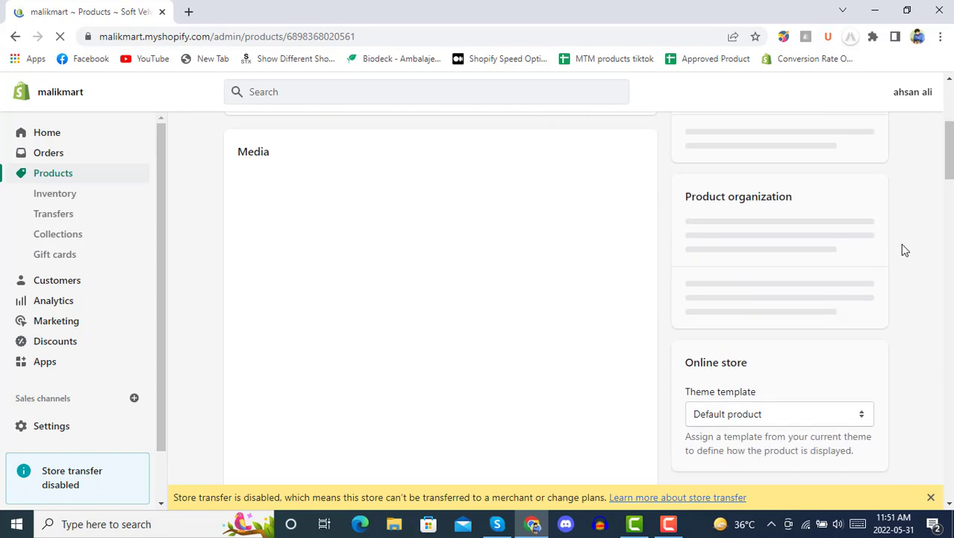
pyautogui.scroll(4, 904, 250)
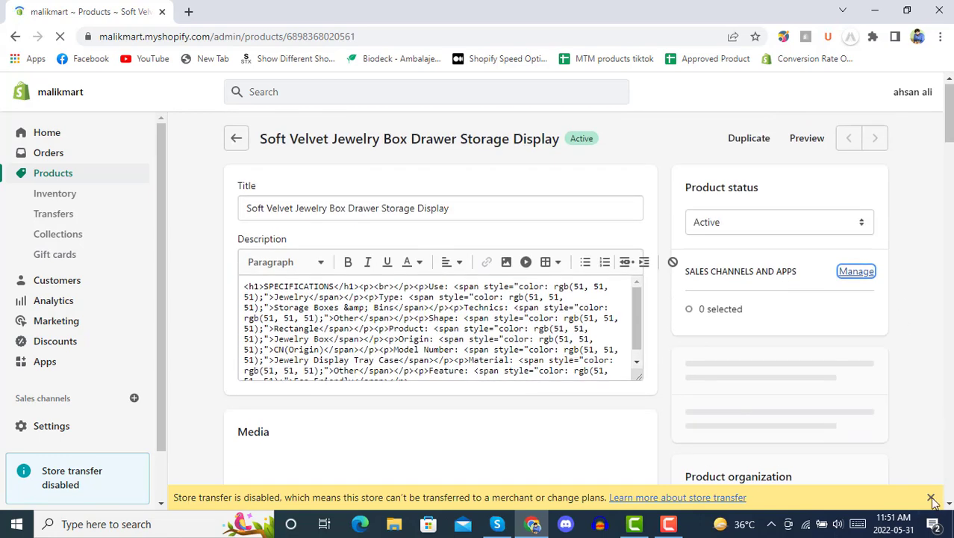
pyautogui.scroll(-4, 938, 324)
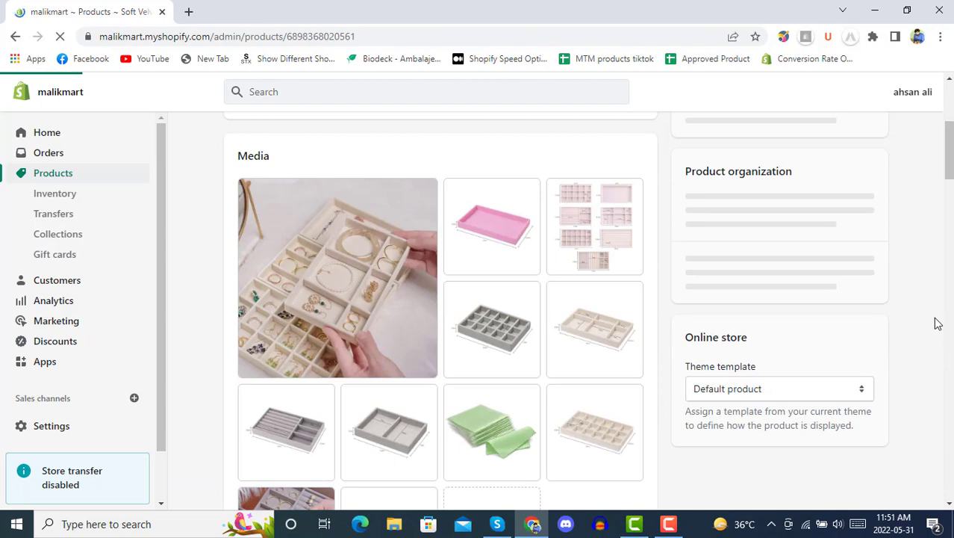
pyautogui.scroll(2, 937, 323)
pyautogui.scroll(2, 937, 324)
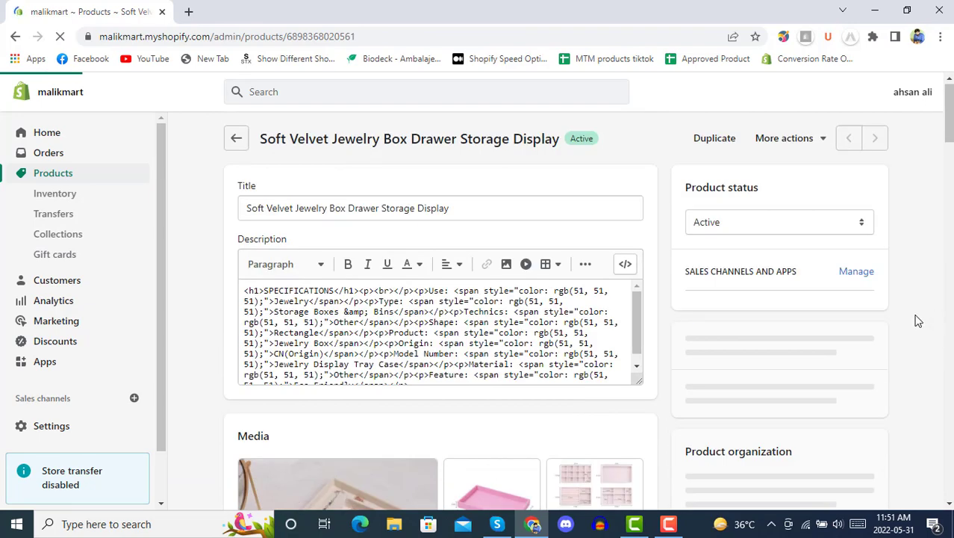
pyautogui.click(856, 273)
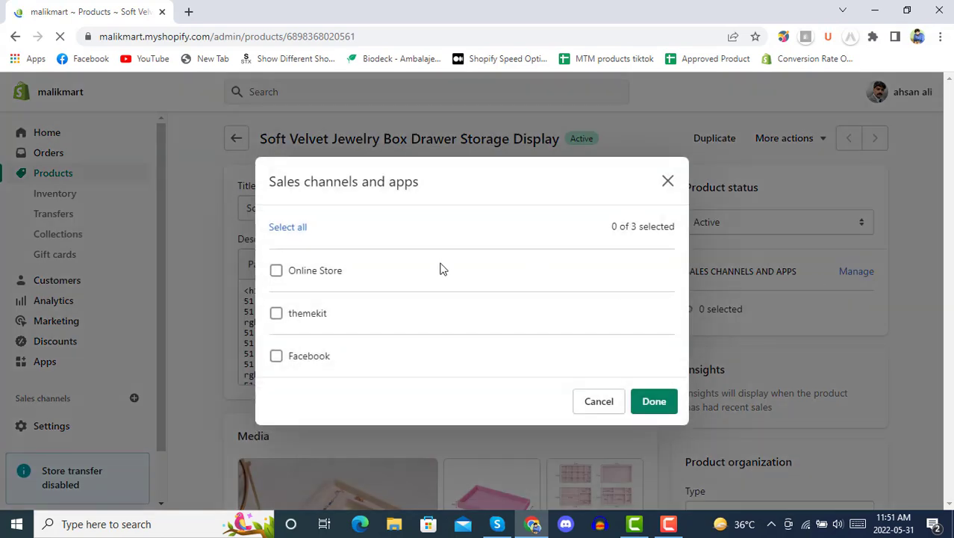
pyautogui.click(281, 273)
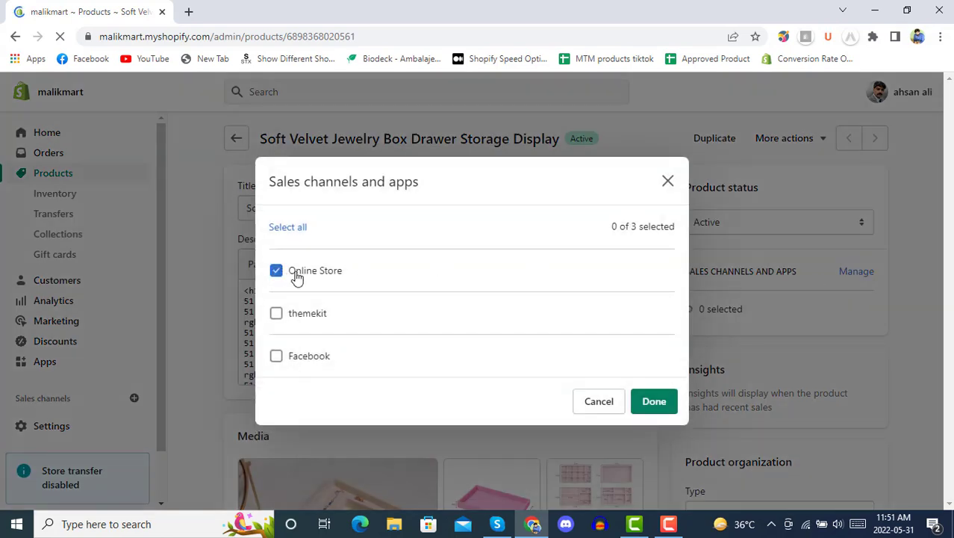
pyautogui.click(651, 402)
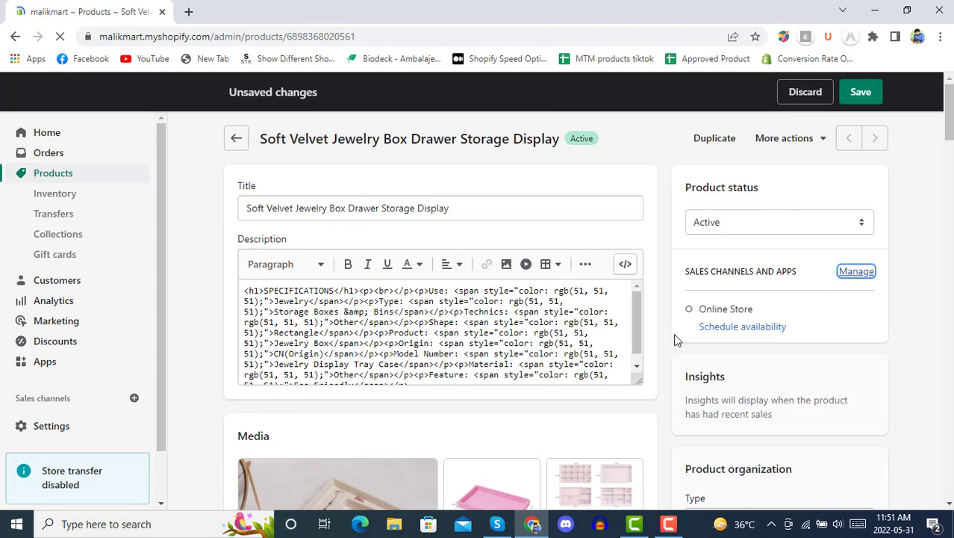
# Step: Save the Online Store channel change and go back to the filtered Products list
pyautogui.click(861, 92)
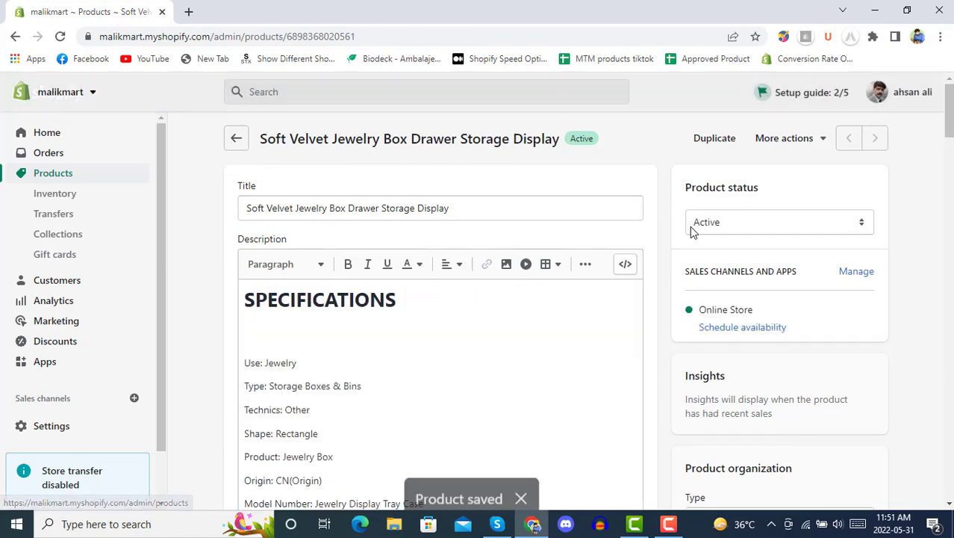
pyautogui.click(235, 142)
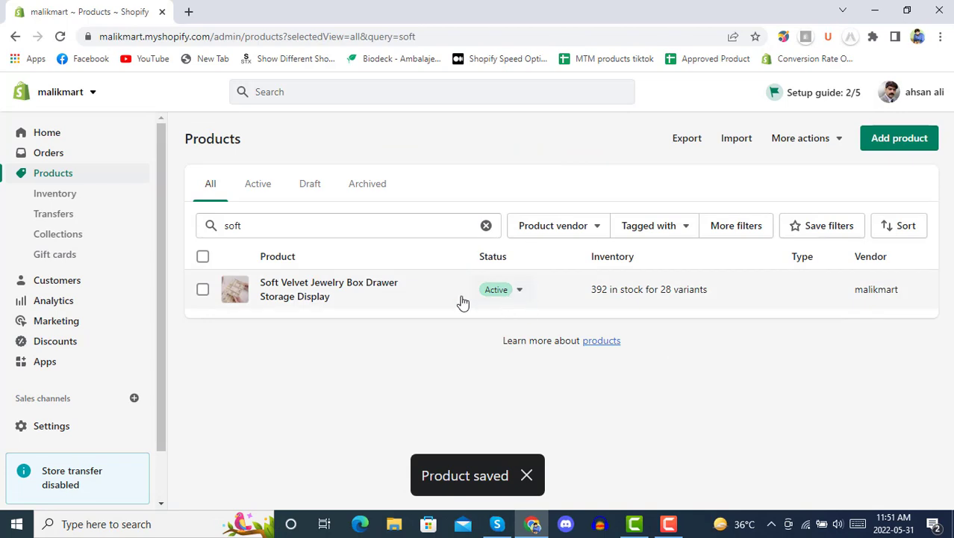
# Step: View the Soft Velvet Jewelry Box product on the live Online Store
pyautogui.click(449, 292)
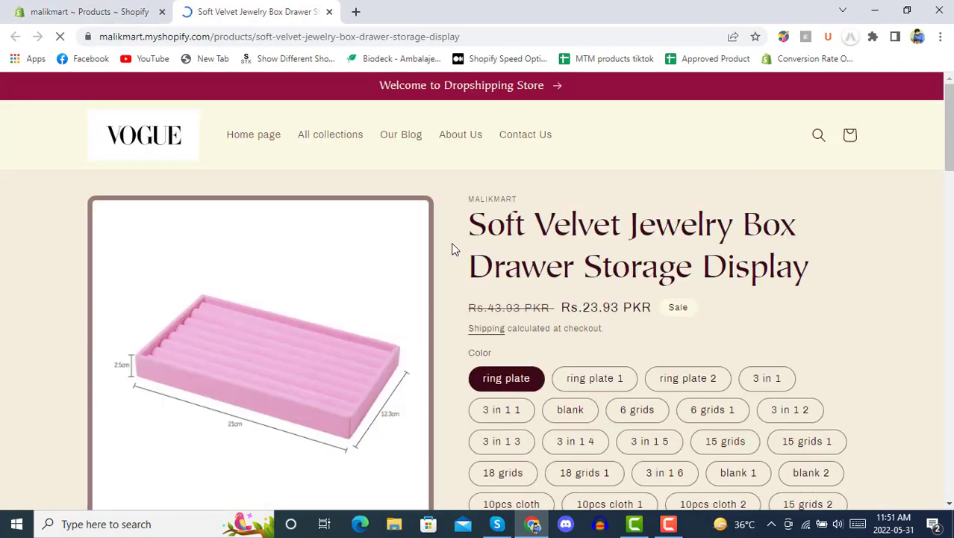
pyautogui.scroll(-6, 446, 271)
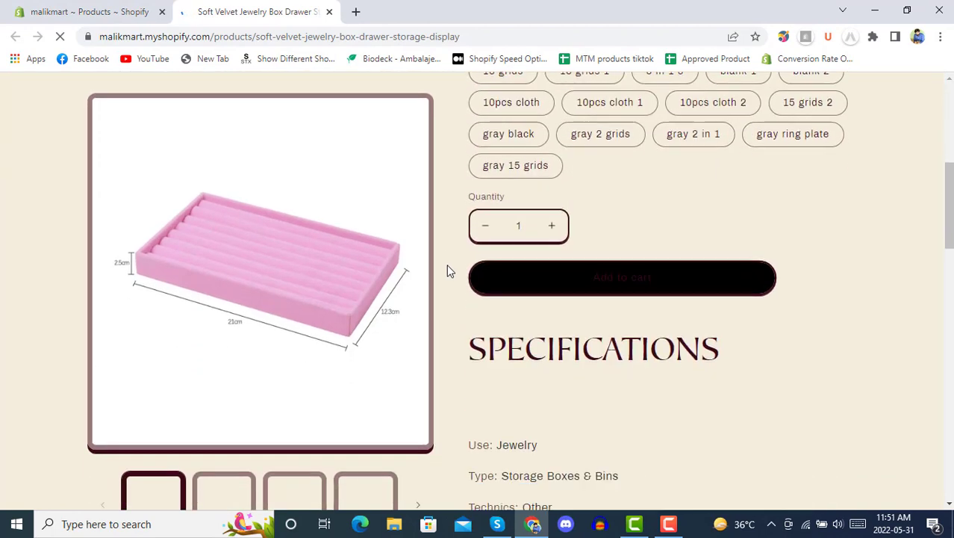
pyautogui.scroll(-9, 448, 271)
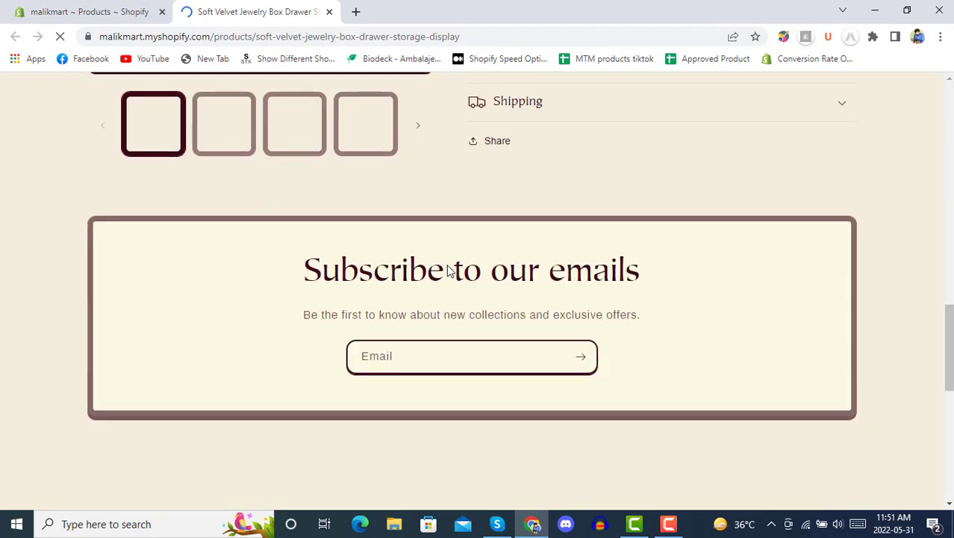
pyautogui.scroll(12, 447, 270)
pyautogui.scroll(2, 446, 261)
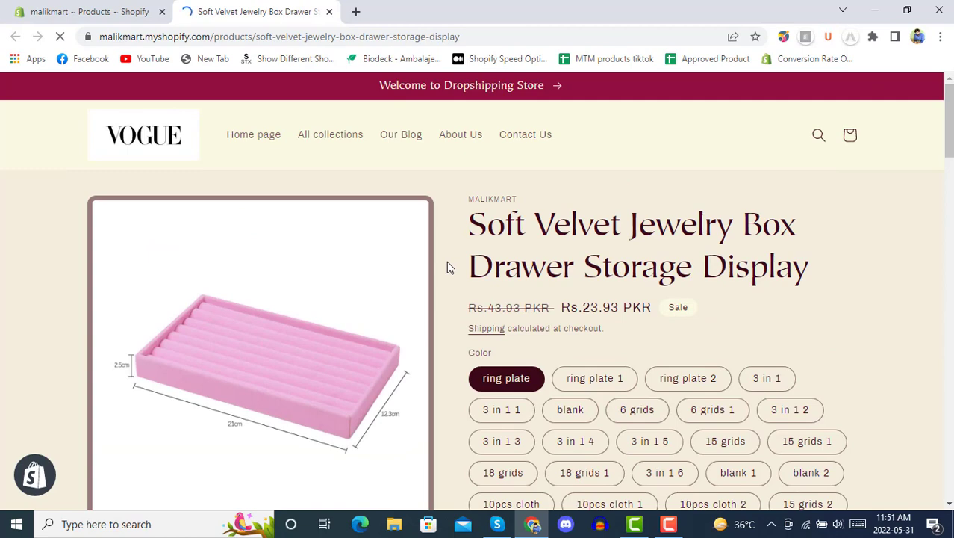
# Step: Browse All collections > Jewellery Box and open the product page, priced Rs.23.93 PKR
pyautogui.click(341, 133)
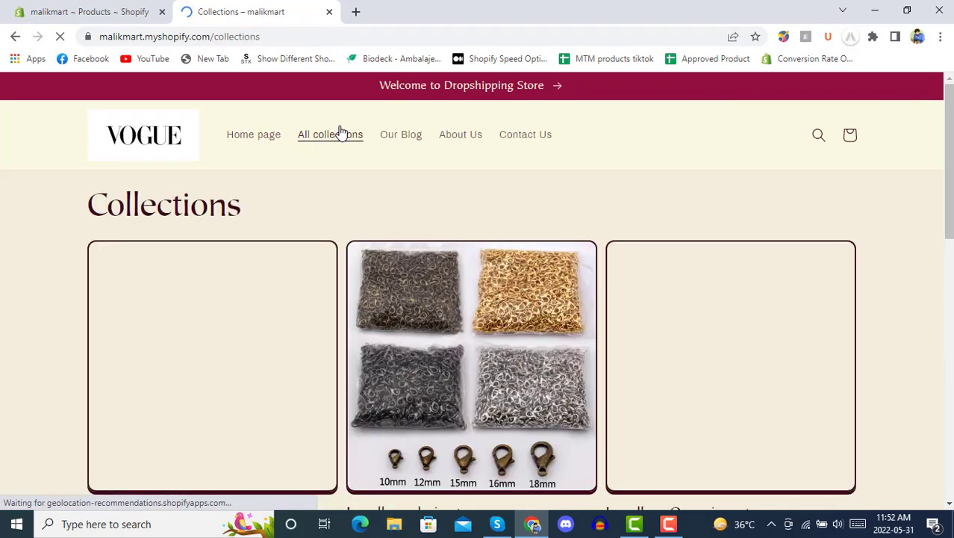
pyautogui.scroll(-2, 324, 180)
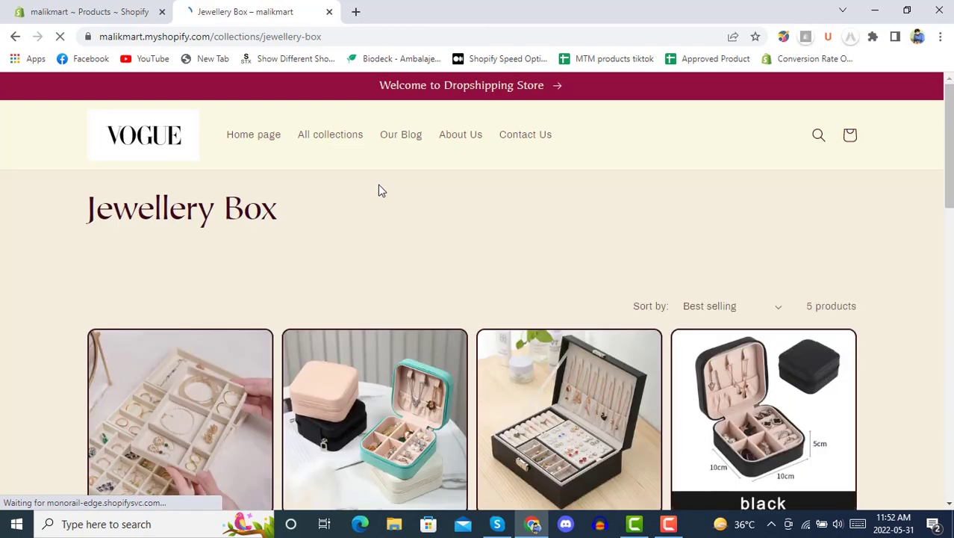
pyautogui.scroll(-3, 379, 189)
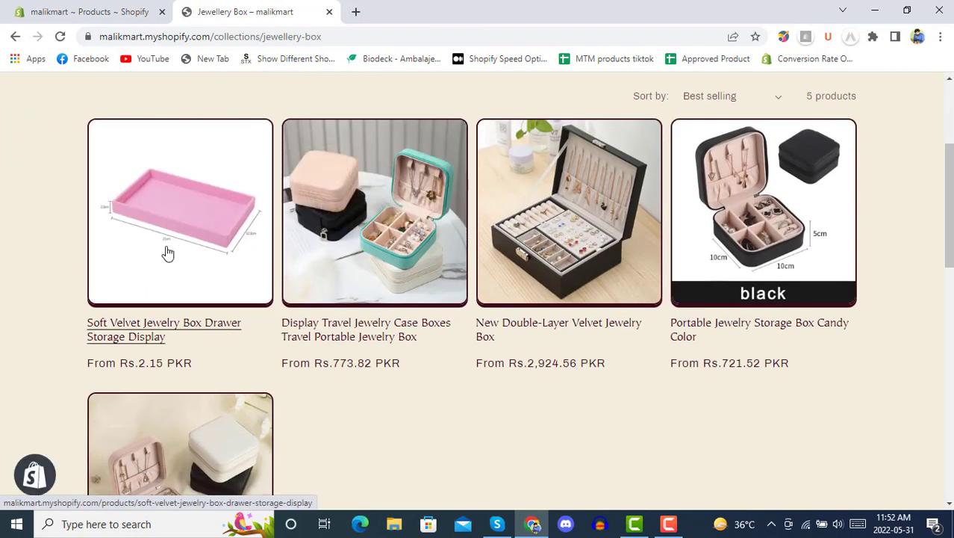
pyautogui.click(186, 244)
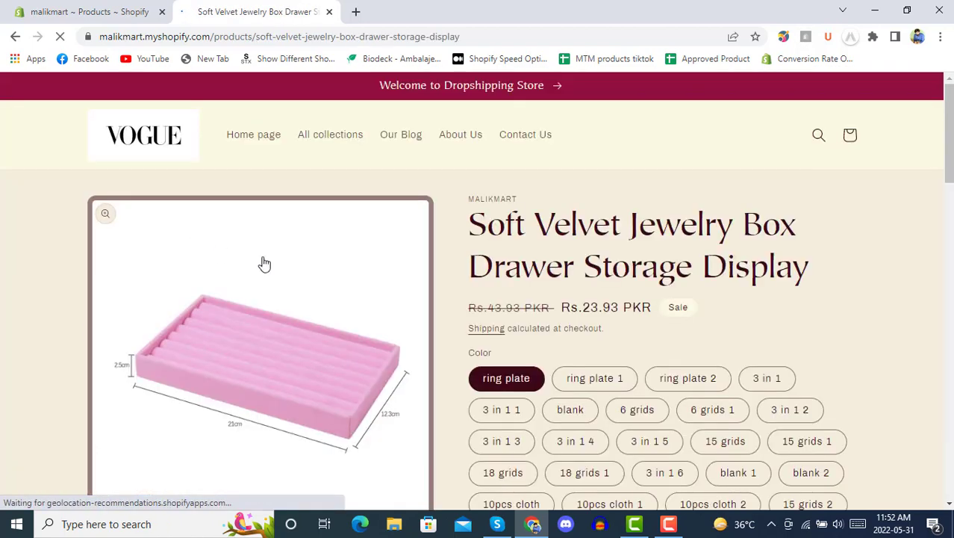
pyautogui.scroll(-10, 450, 280)
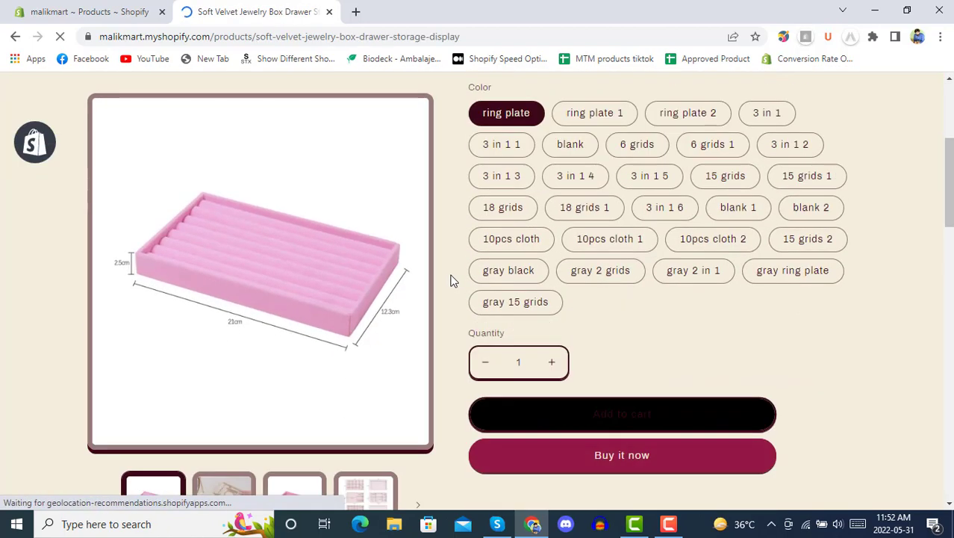
pyautogui.scroll(10, 450, 282)
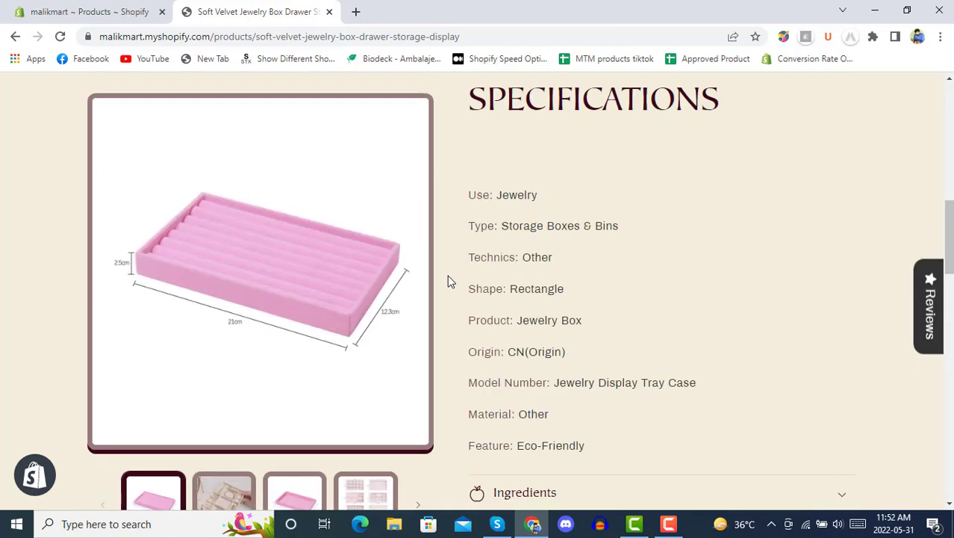
pyautogui.scroll(-3, 450, 282)
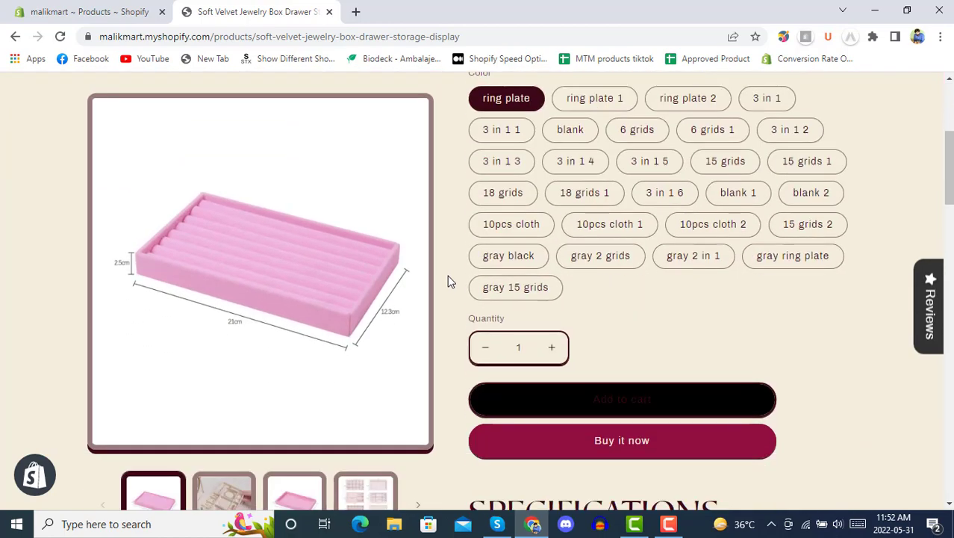
pyautogui.scroll(4, 450, 281)
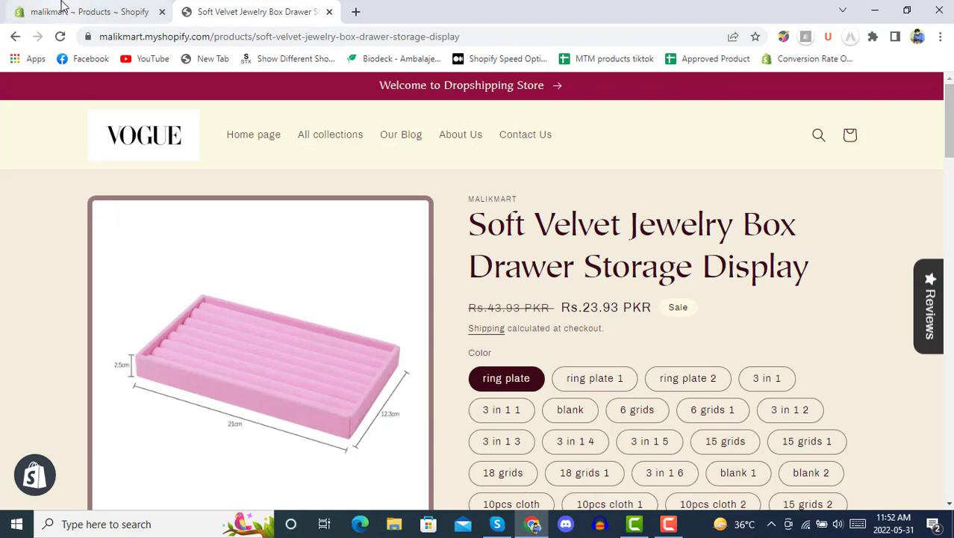
pyautogui.click(111, 9)
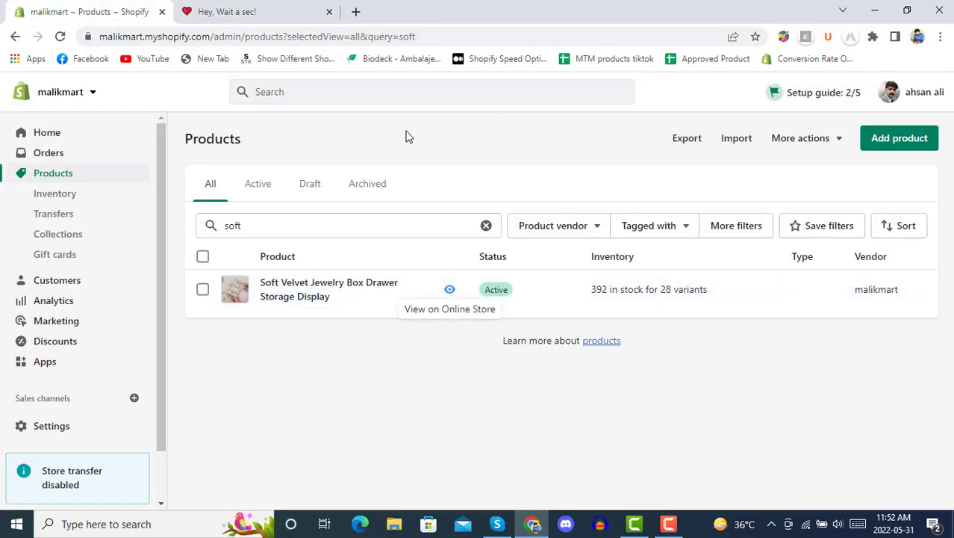
pyautogui.click(282, 9)
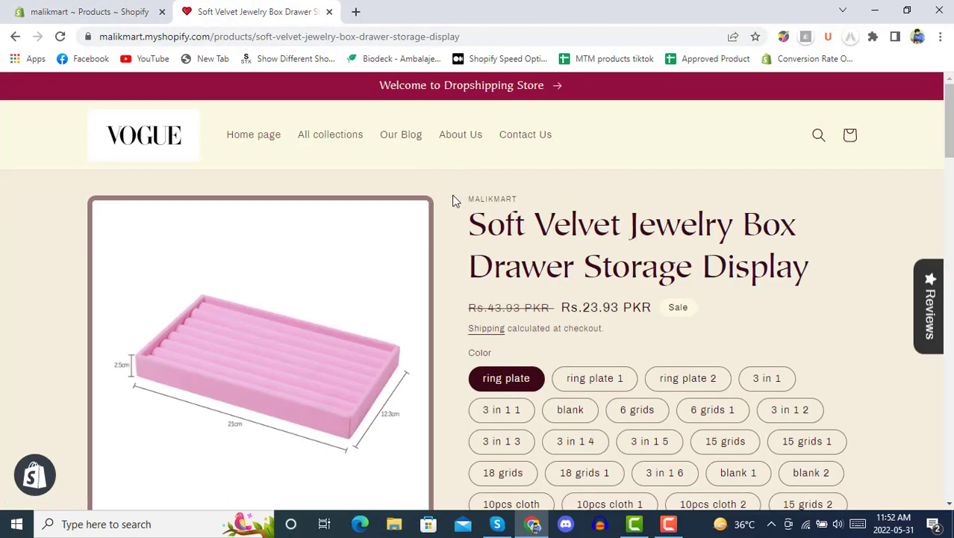